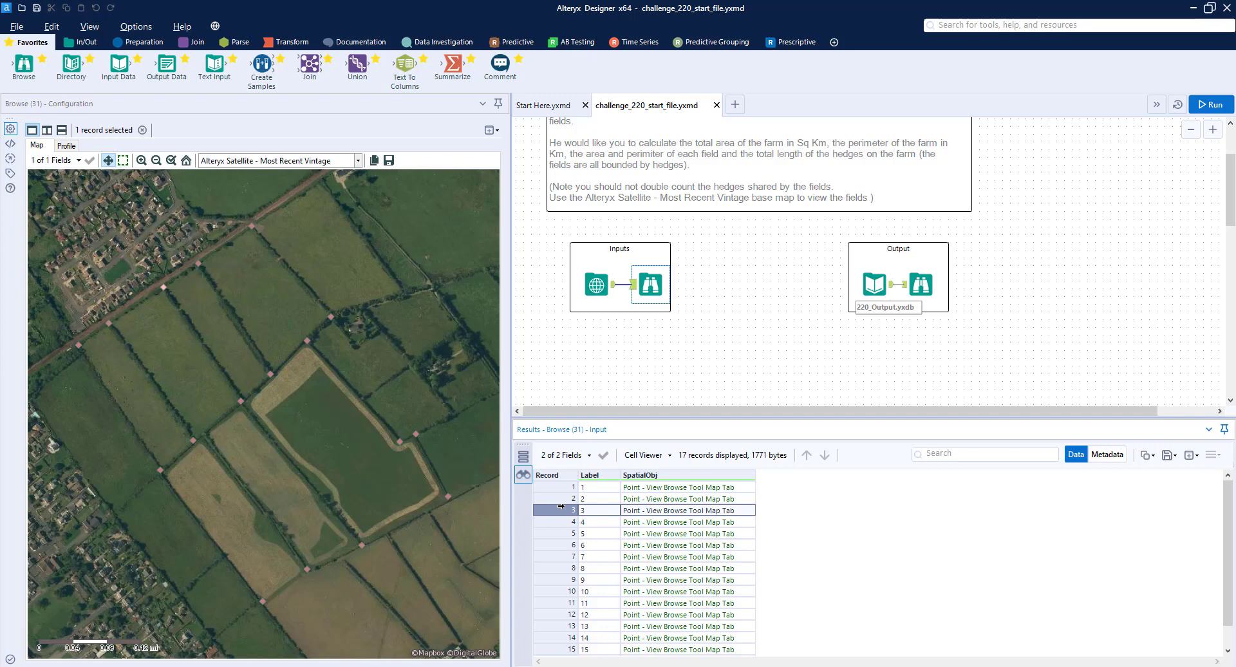
- Examine the challenge brief and the input points plotted on the satellite map
click(560, 523)
click(561, 533)
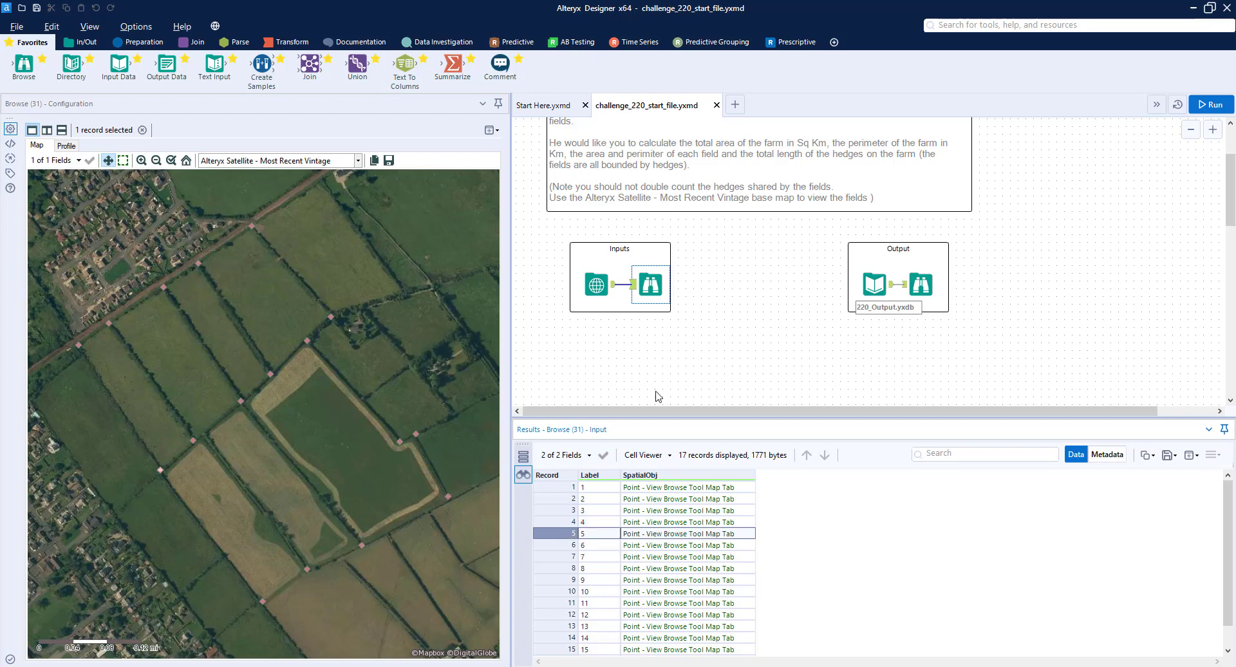
scroll(757, 217, up, 2)
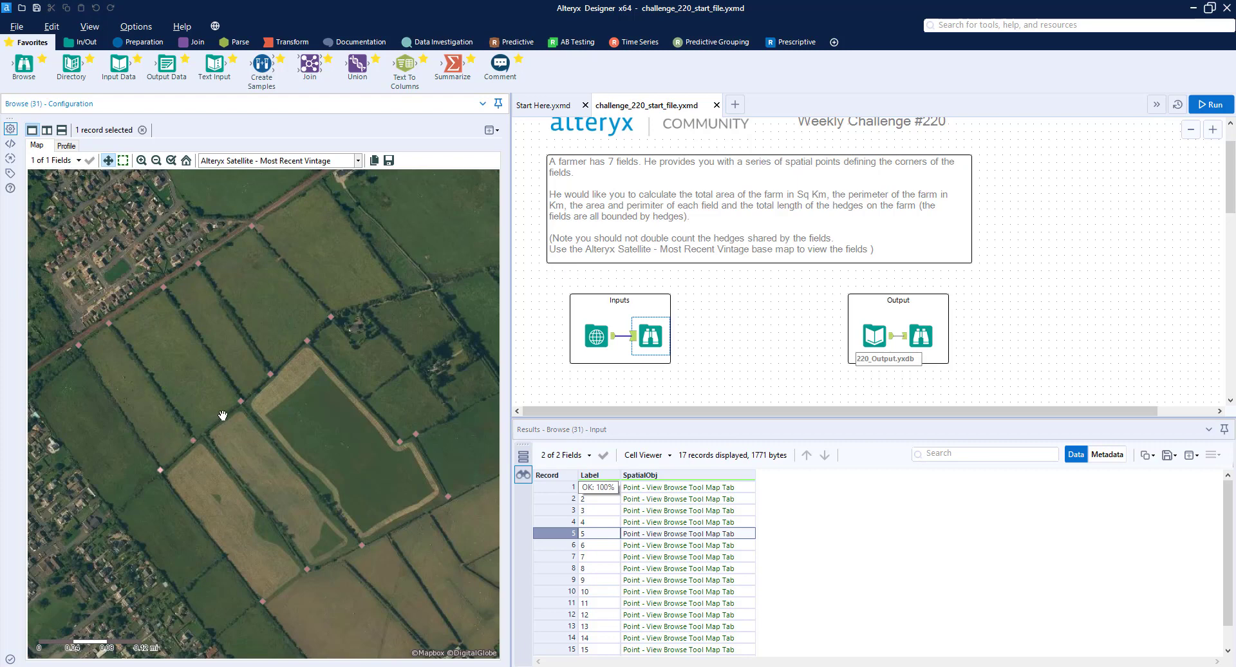
click(194, 443)
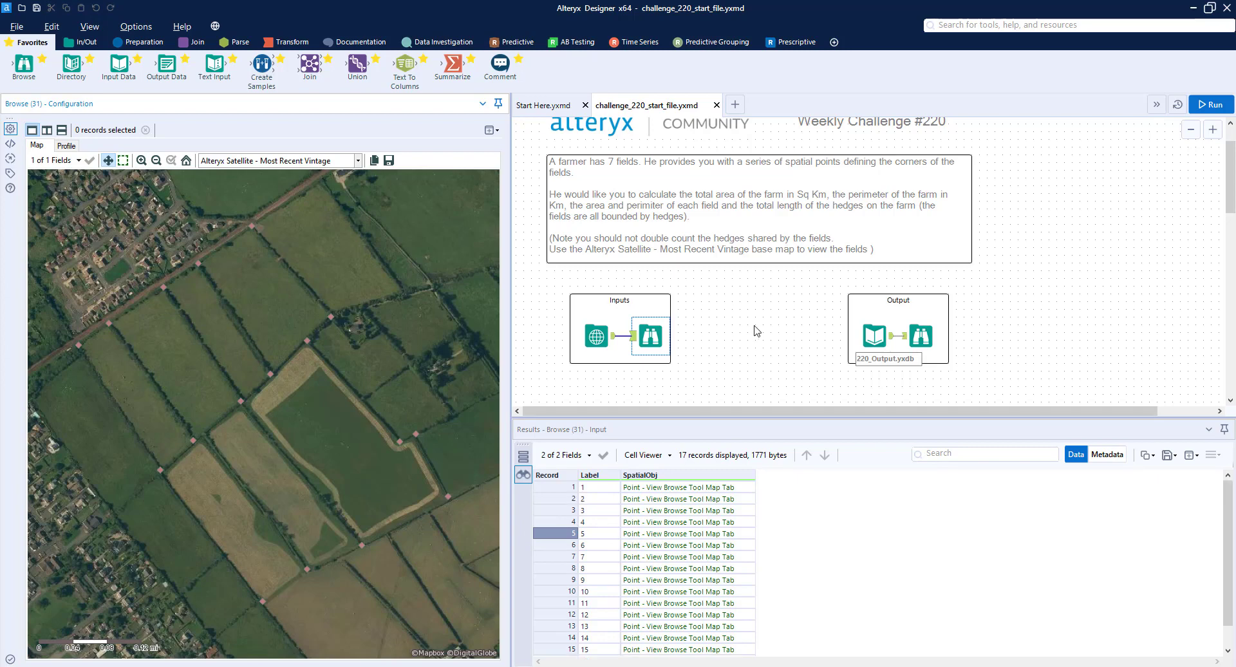
scroll(782, 341, down, 4)
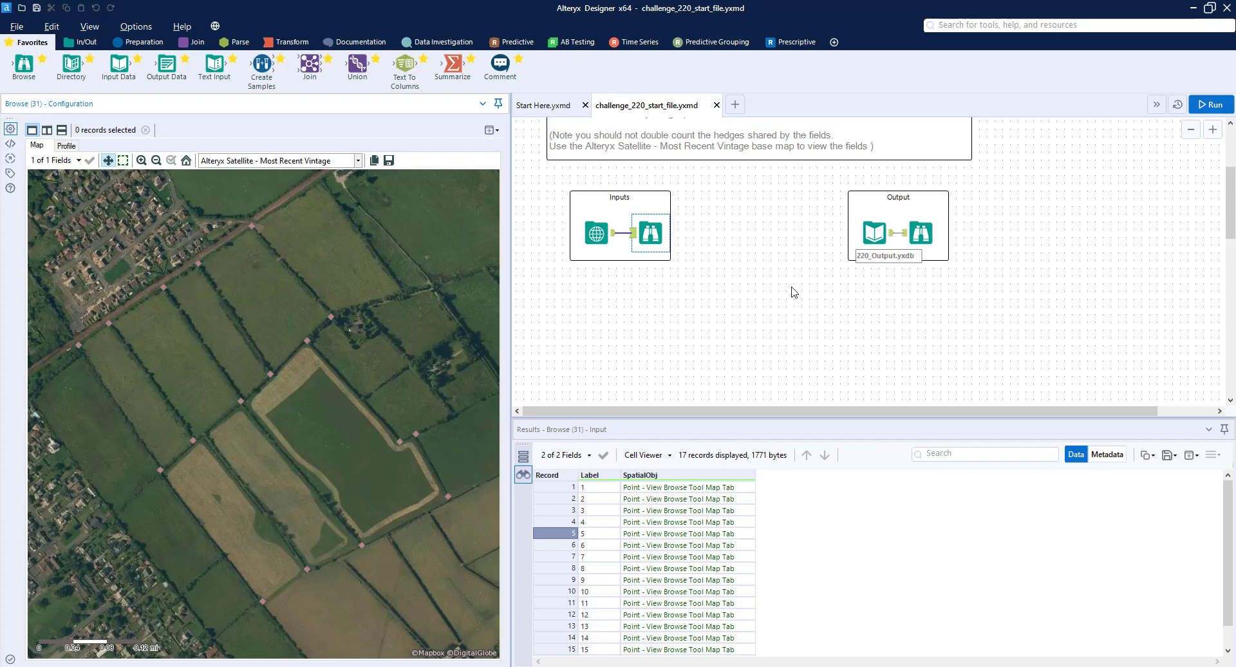
scroll(794, 293, up, 1)
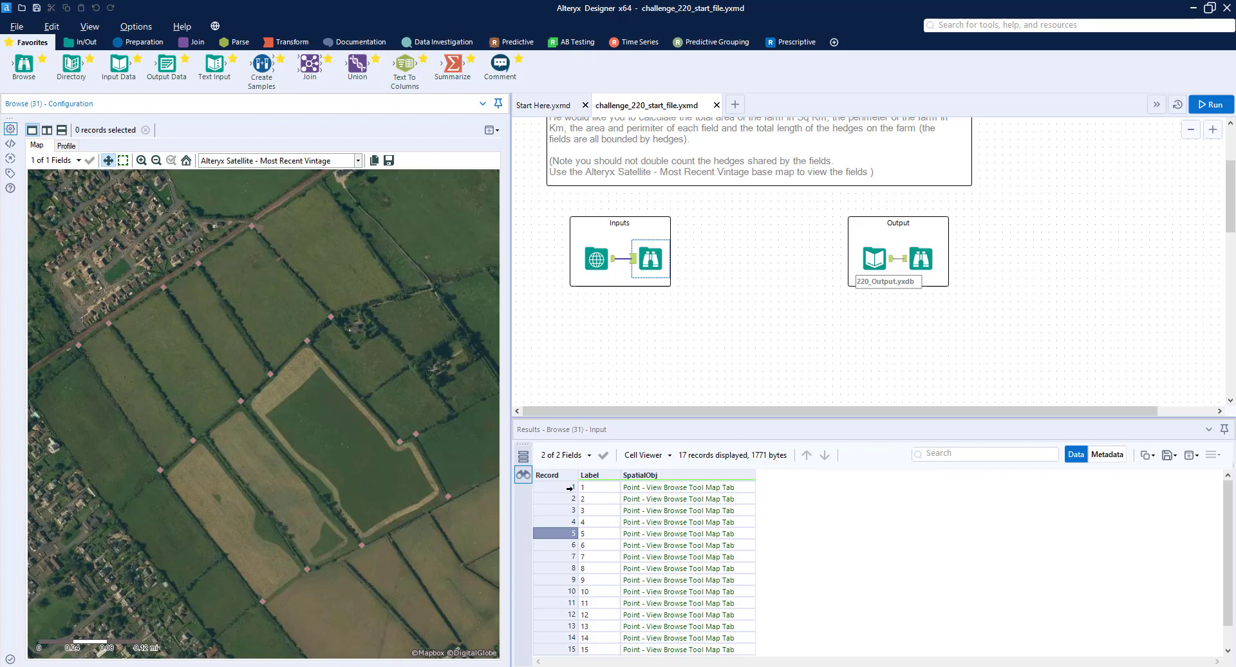
- Highlight the point records for labels 1, 2, 3, 5, 6 and 7 on the map to identify the first fields' corners
click(569, 488)
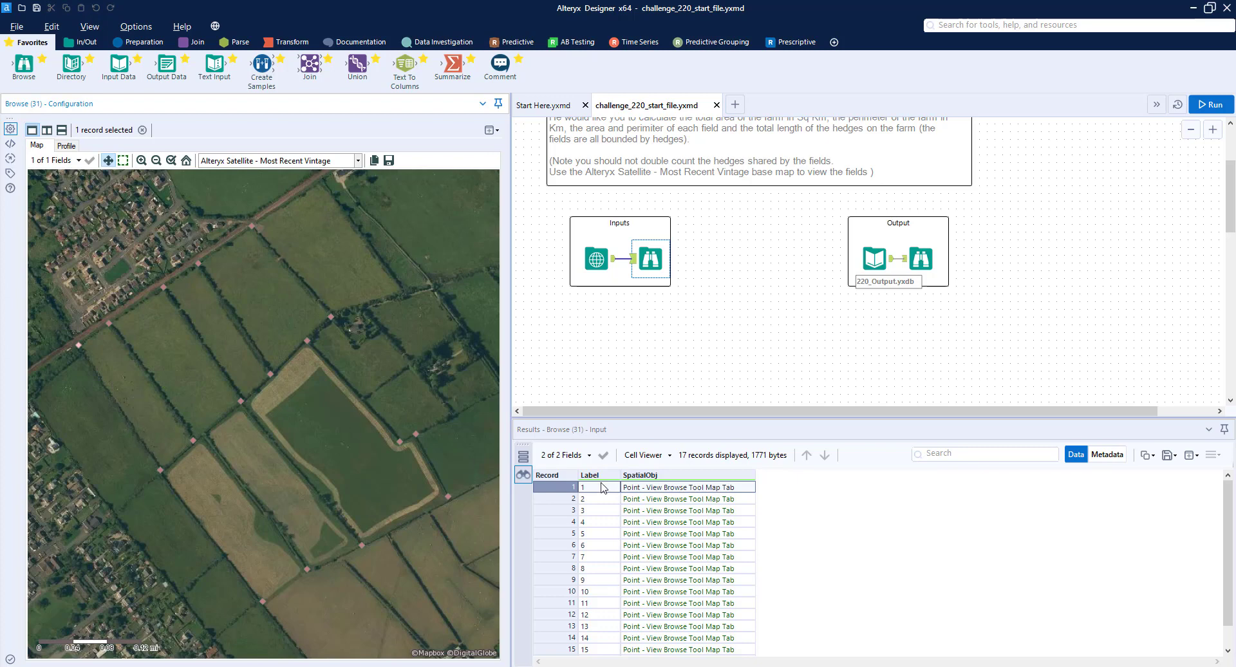
click(561, 498)
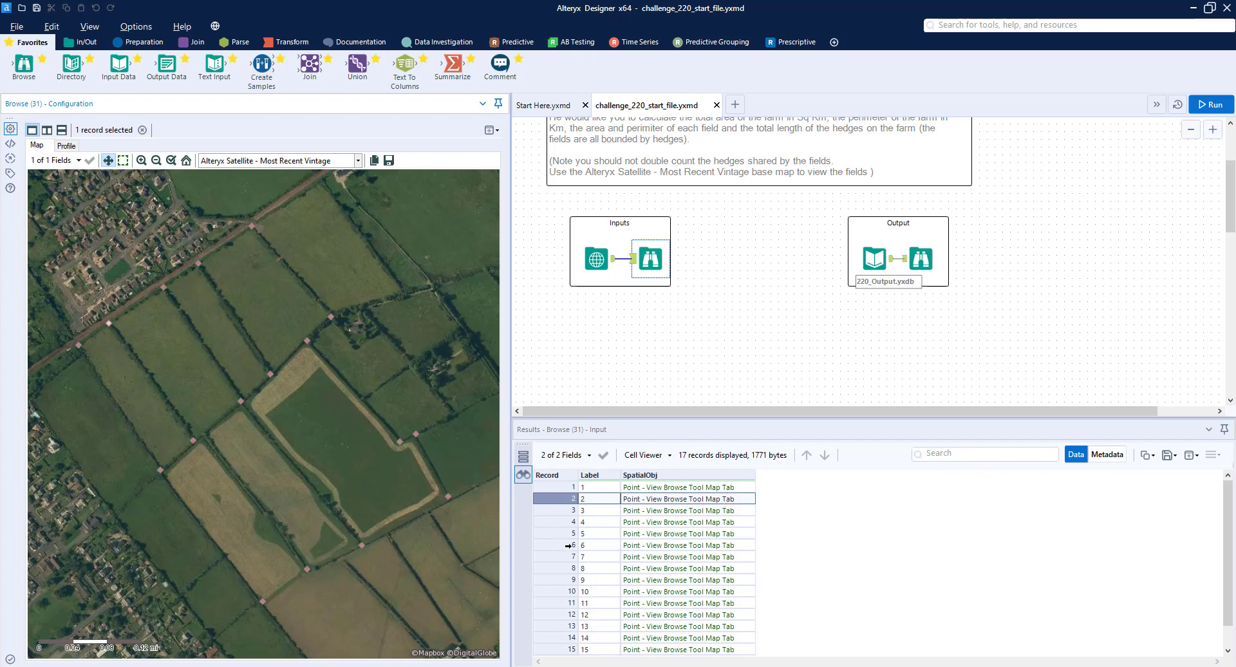
click(568, 544)
click(566, 534)
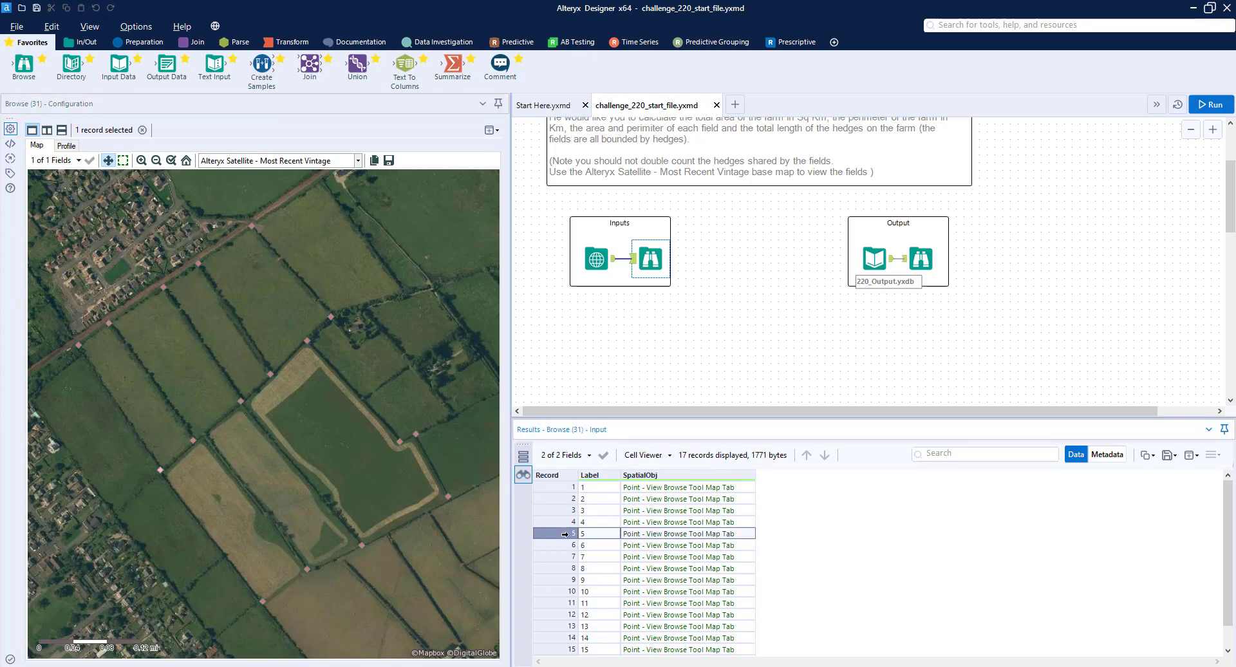
click(569, 499)
click(567, 510)
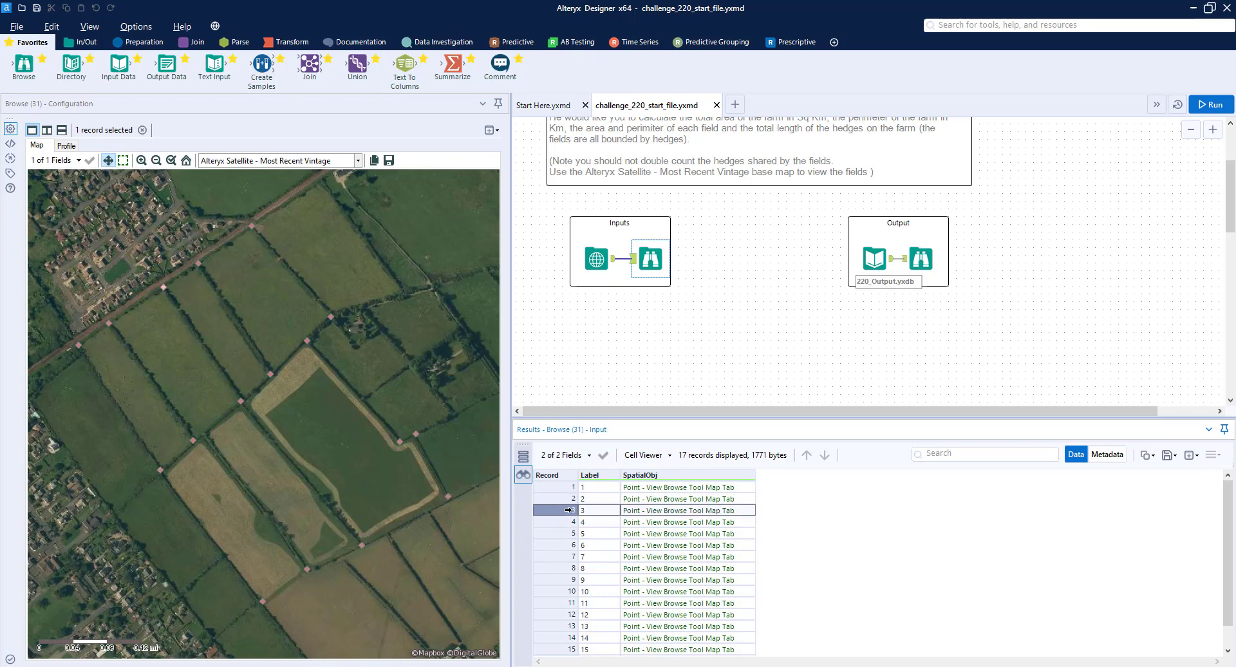
click(565, 557)
click(566, 546)
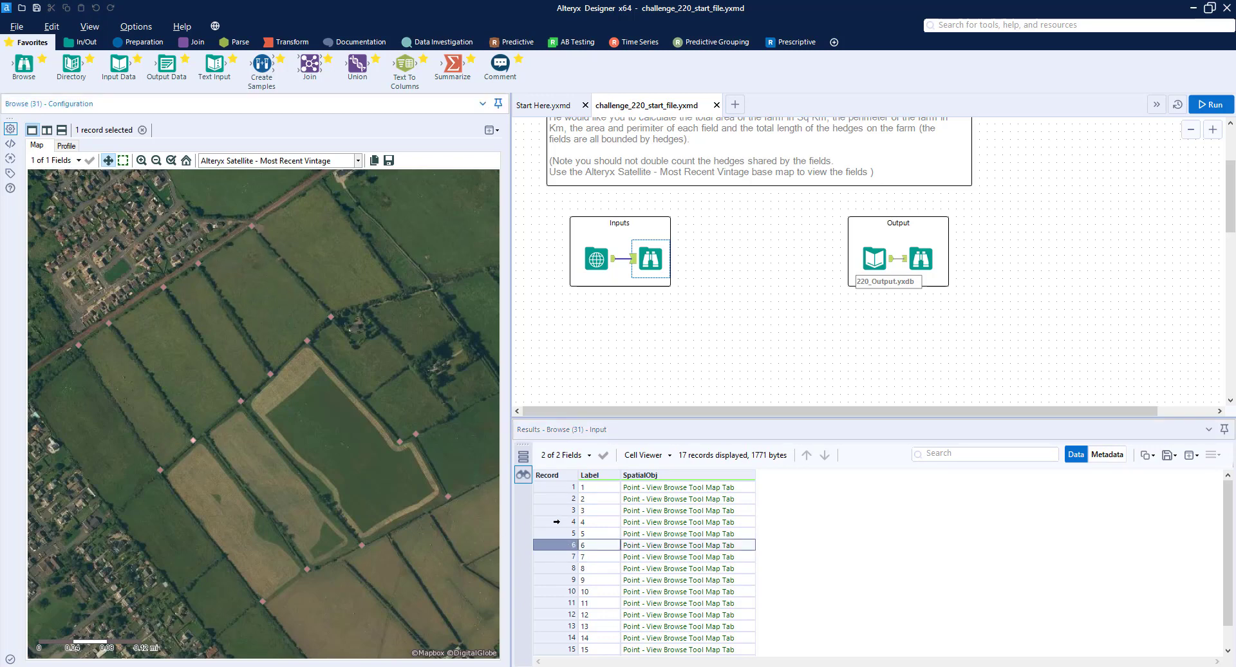
- Highlight point records 4, 5, 6, 15, 16 and 17 on the map to work out the remaining field corners
click(564, 534)
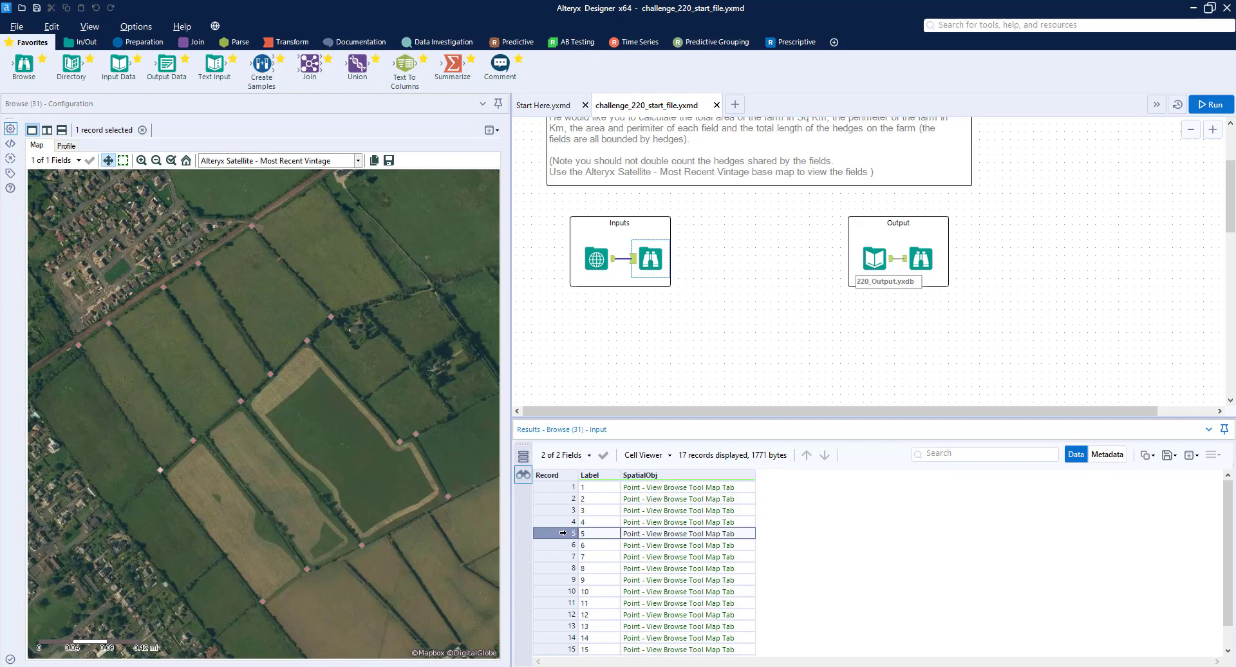
click(561, 545)
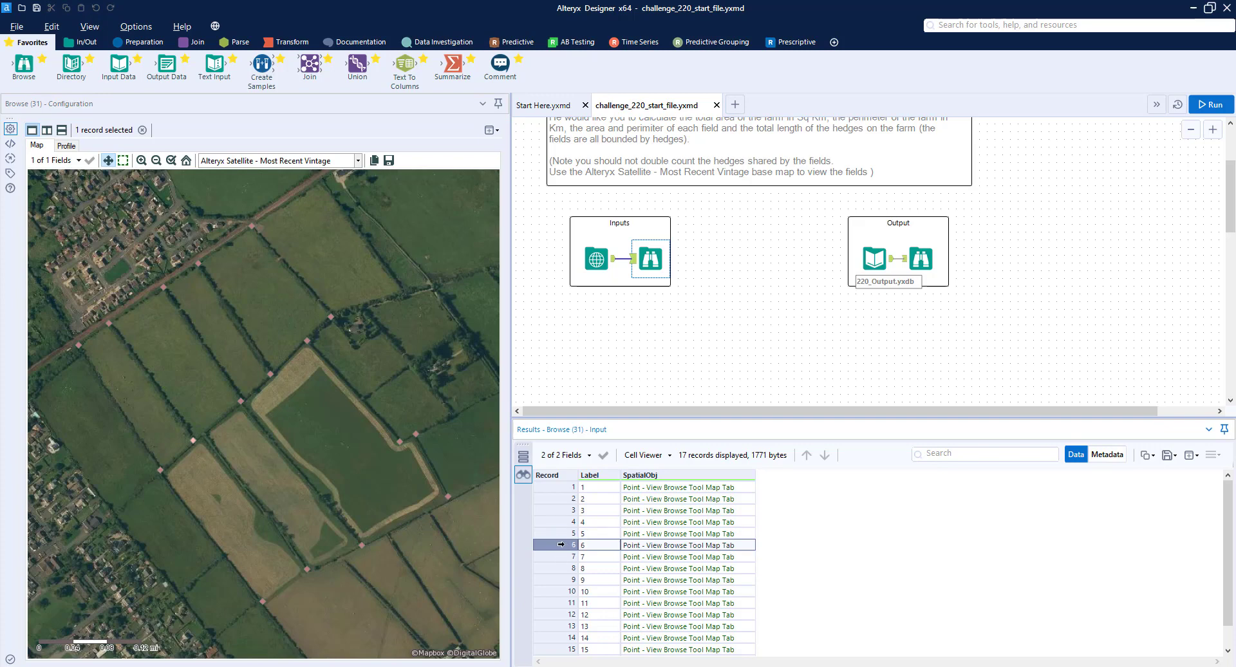
click(560, 521)
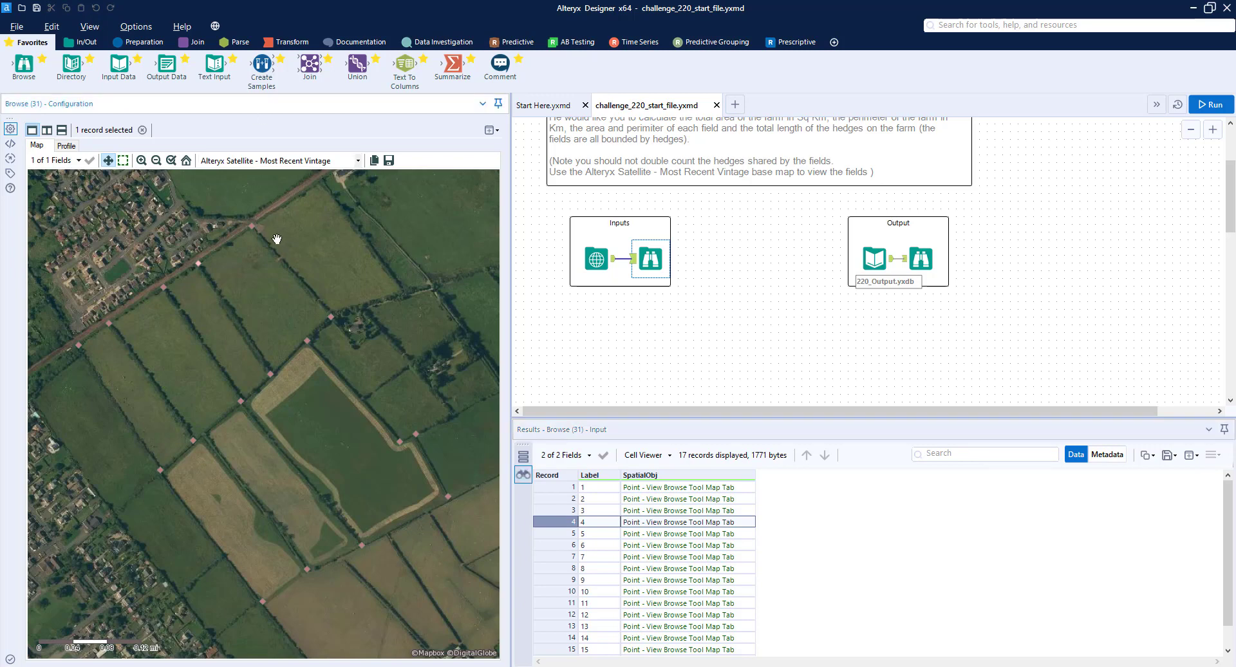
click(569, 534)
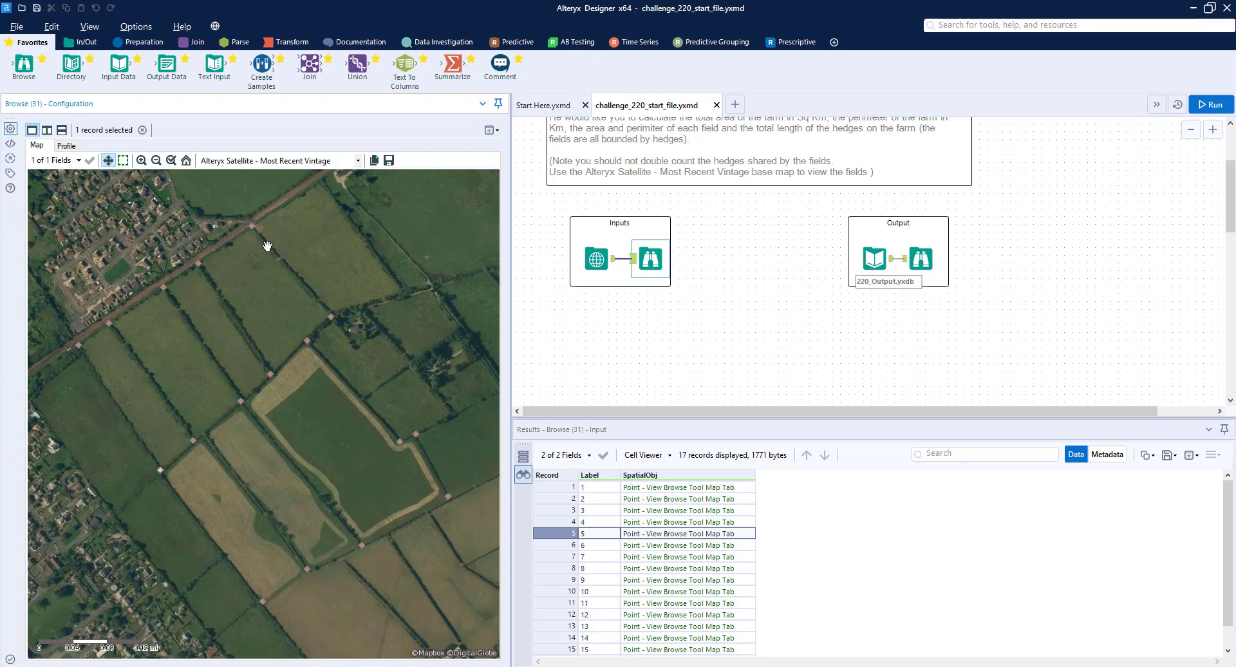
scroll(580, 586, down, 1)
click(569, 638)
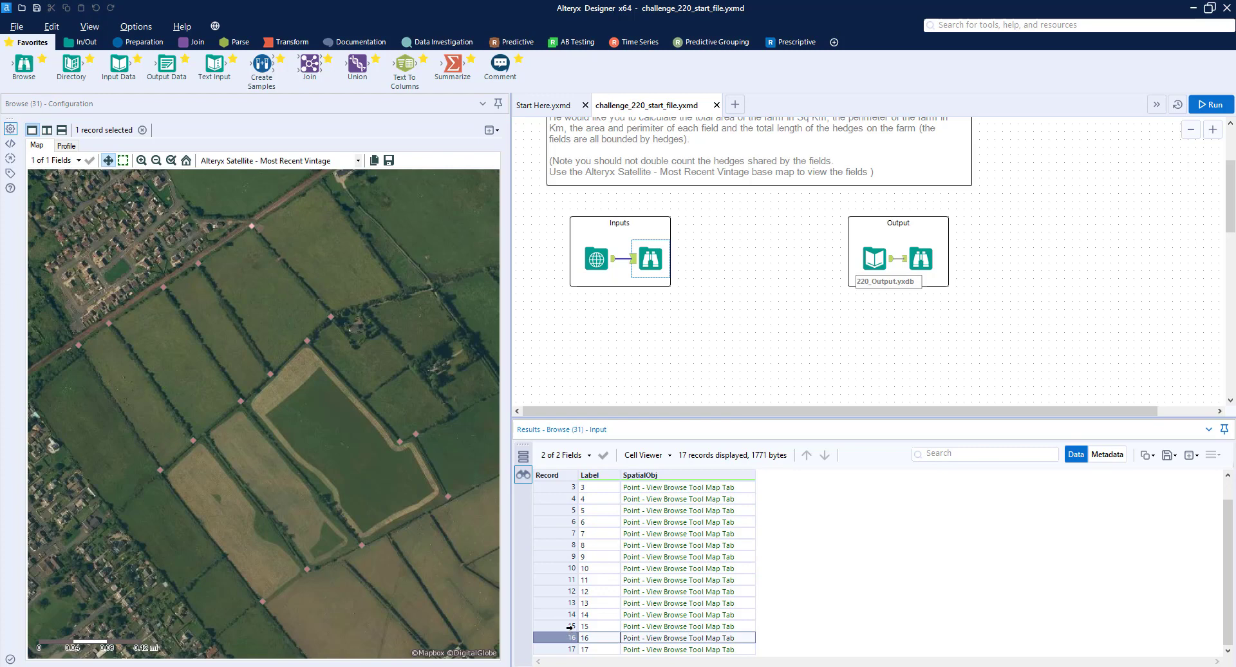
click(570, 626)
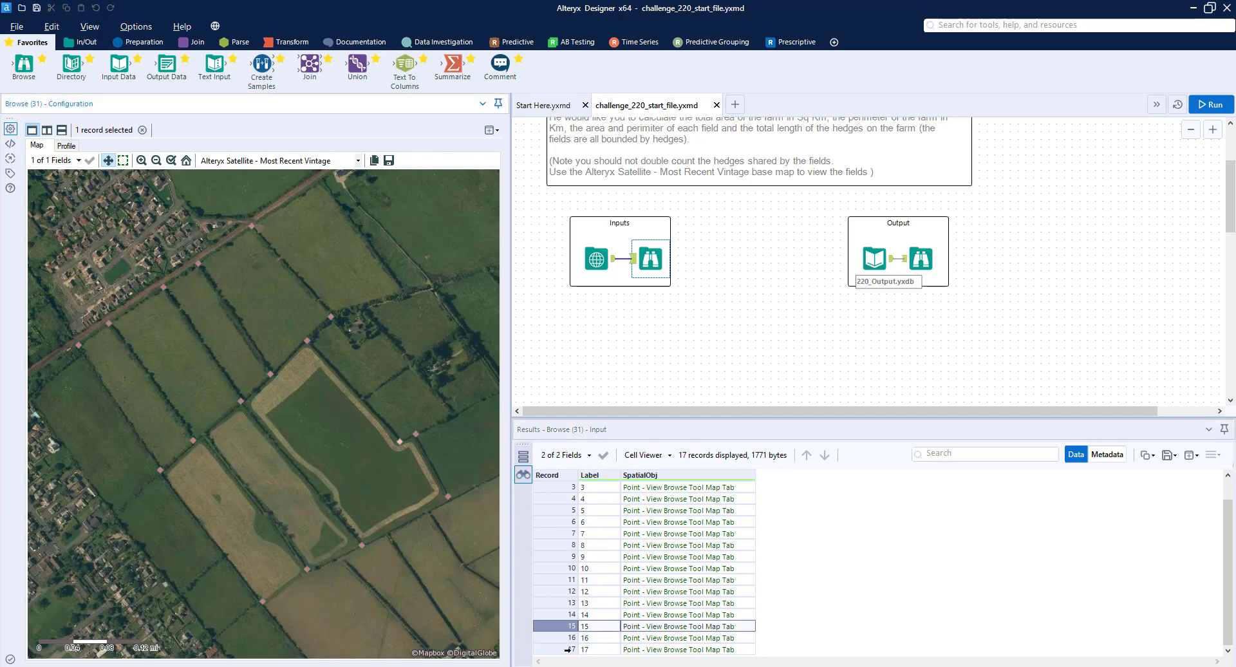
click(569, 650)
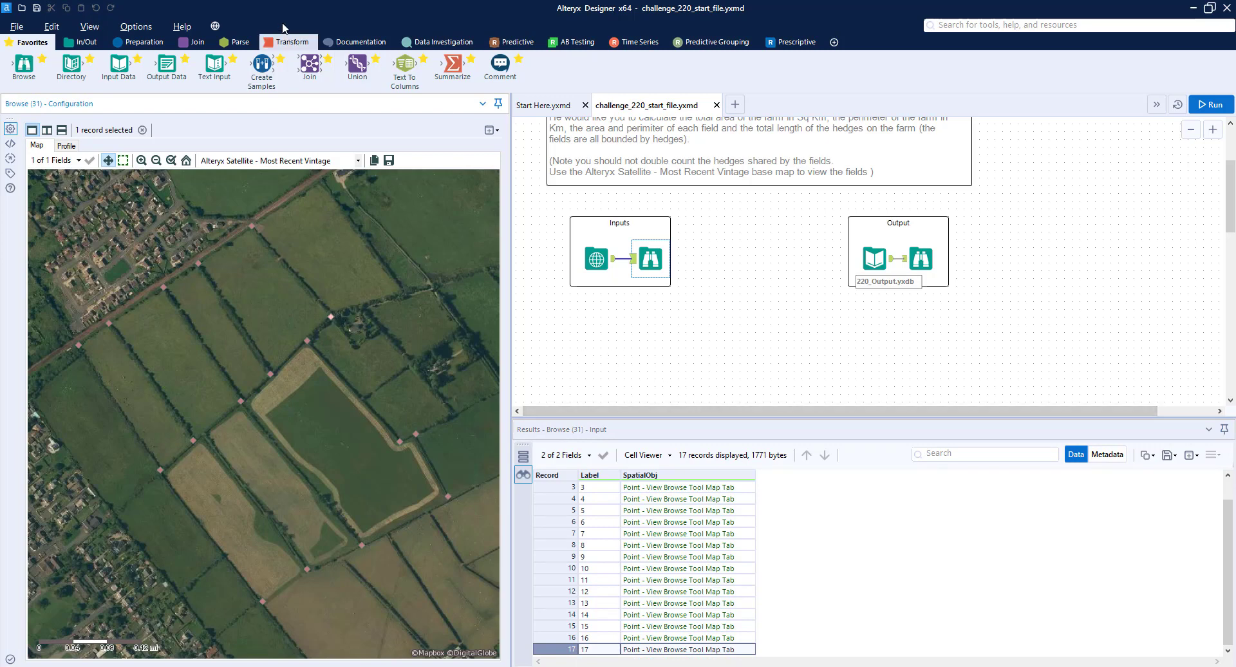
- Add a Generate Rows tool below the Inputs container and name its new field FieldID
click(127, 43)
drag(261, 65, 599, 335)
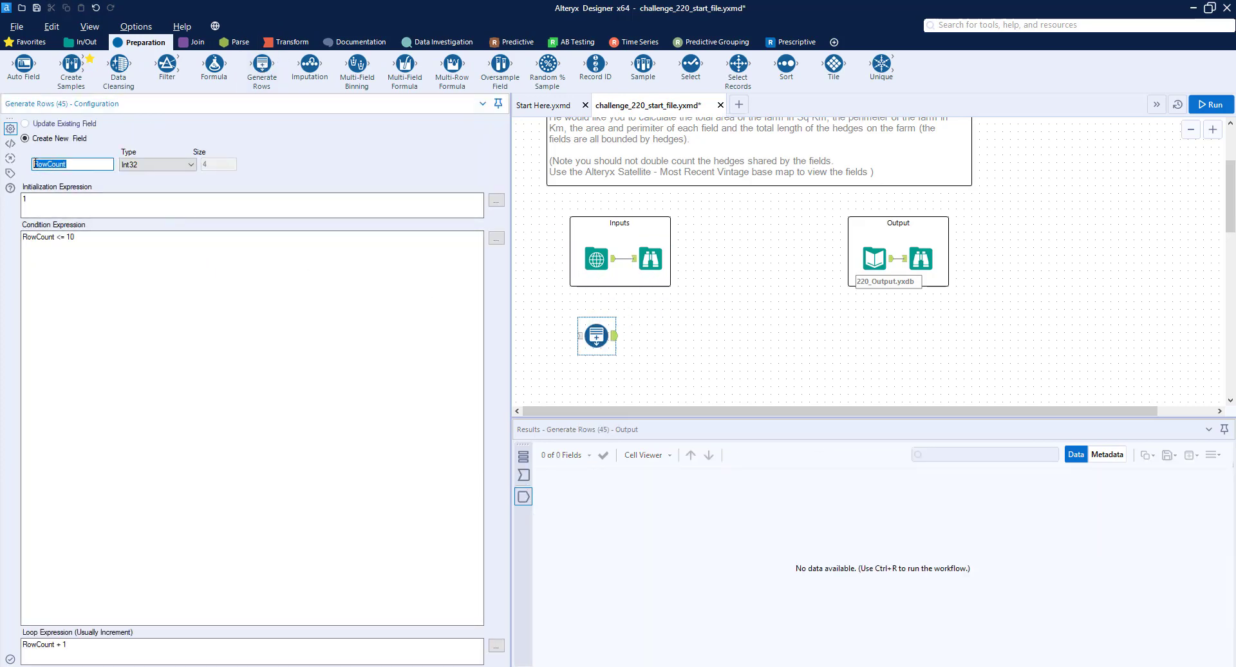
text(fiel)
- Set the row generation condition to FieldID <= 7 and the loop expression to FieldID + 1, and run the workflow
click(42, 236)
double_click(43, 238)
text(FieldID)
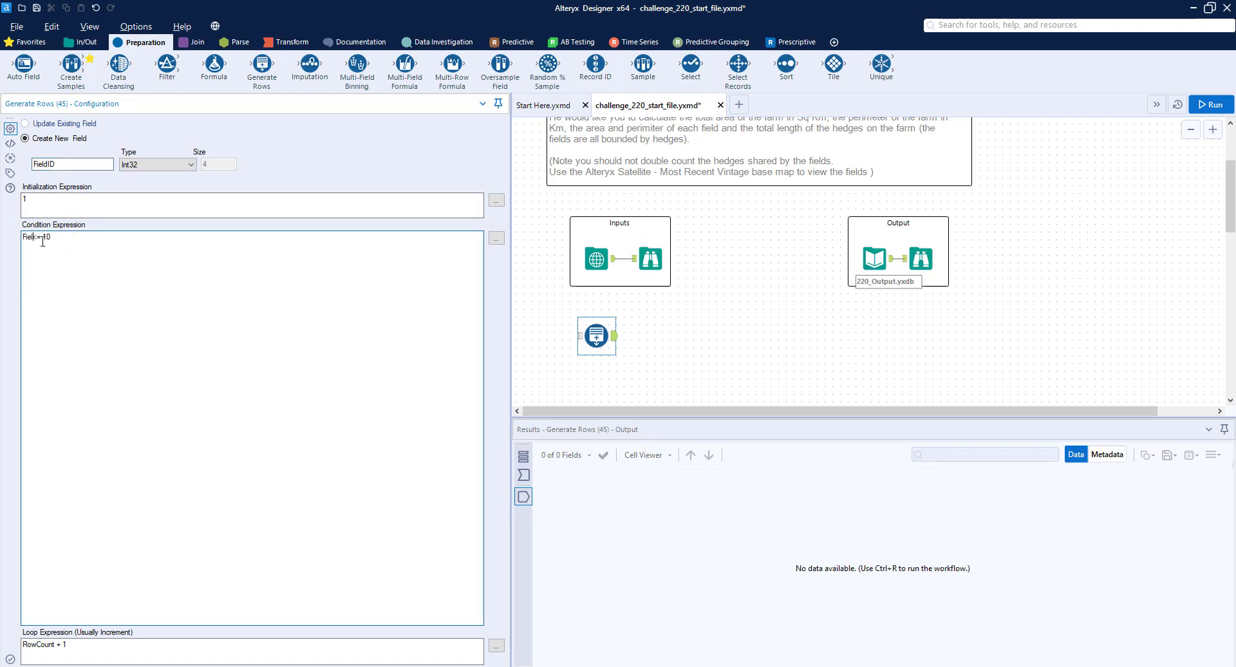
click(92, 240)
double_click(41, 644)
text(FieldID)
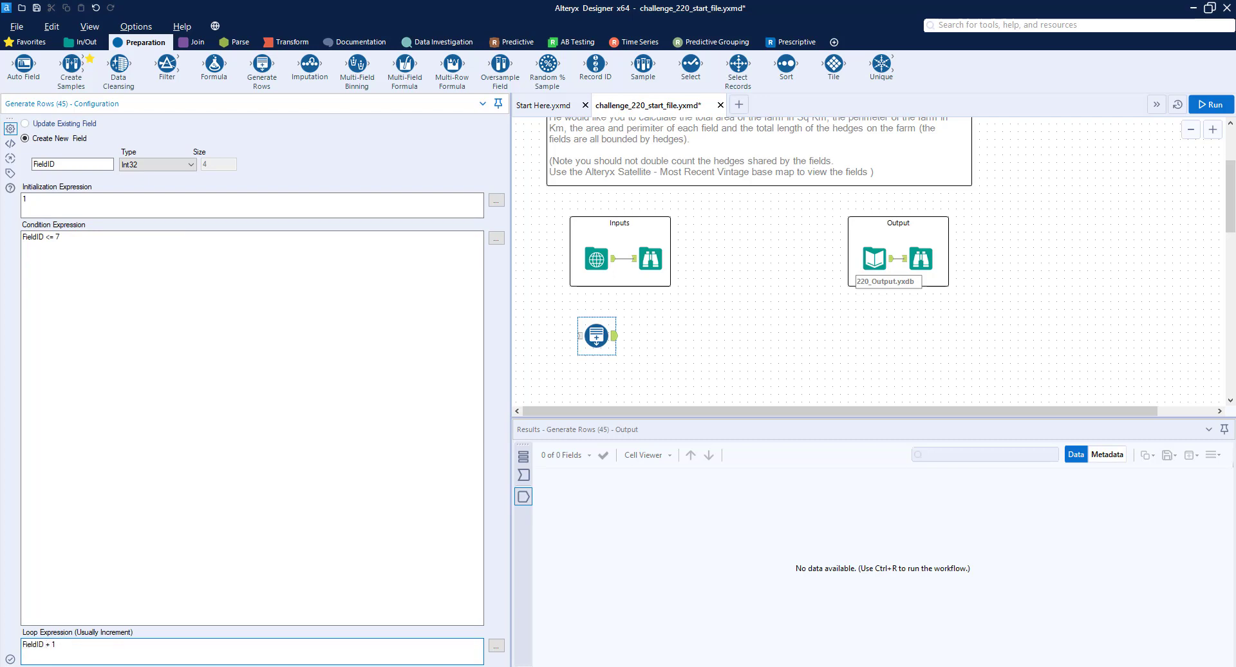
key(ctrl+r)
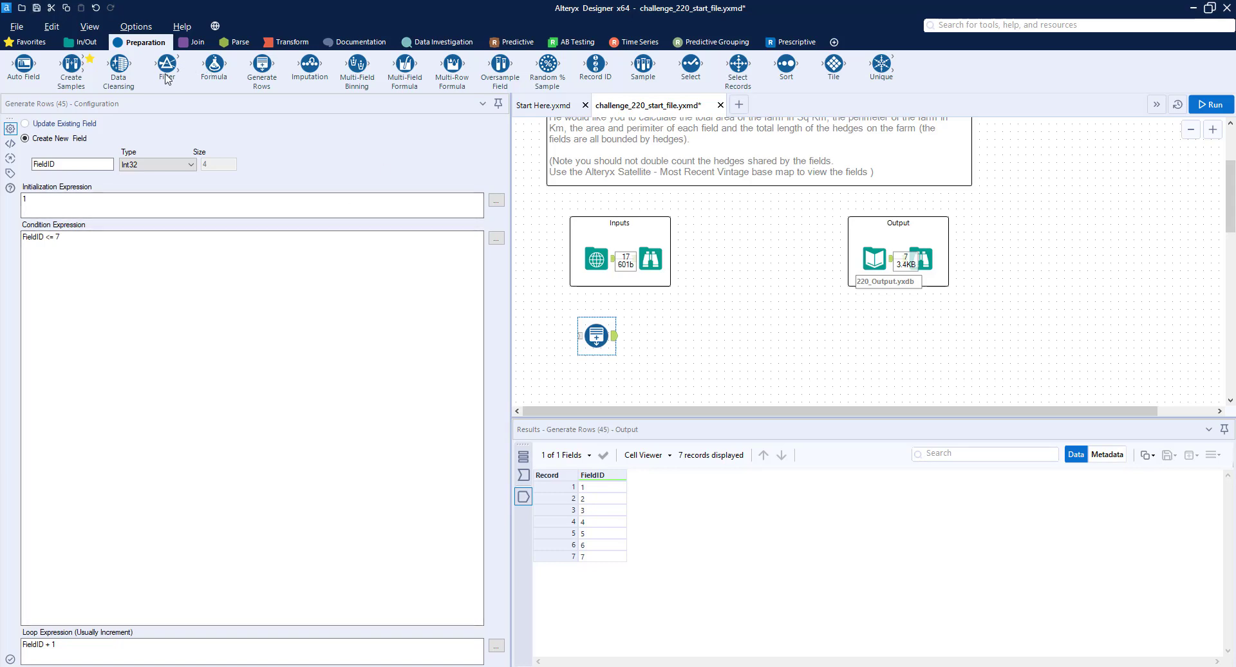
- Connect a Formula tool after Generate Rows and name its new output column Label
drag(213, 64, 674, 336)
click(650, 258)
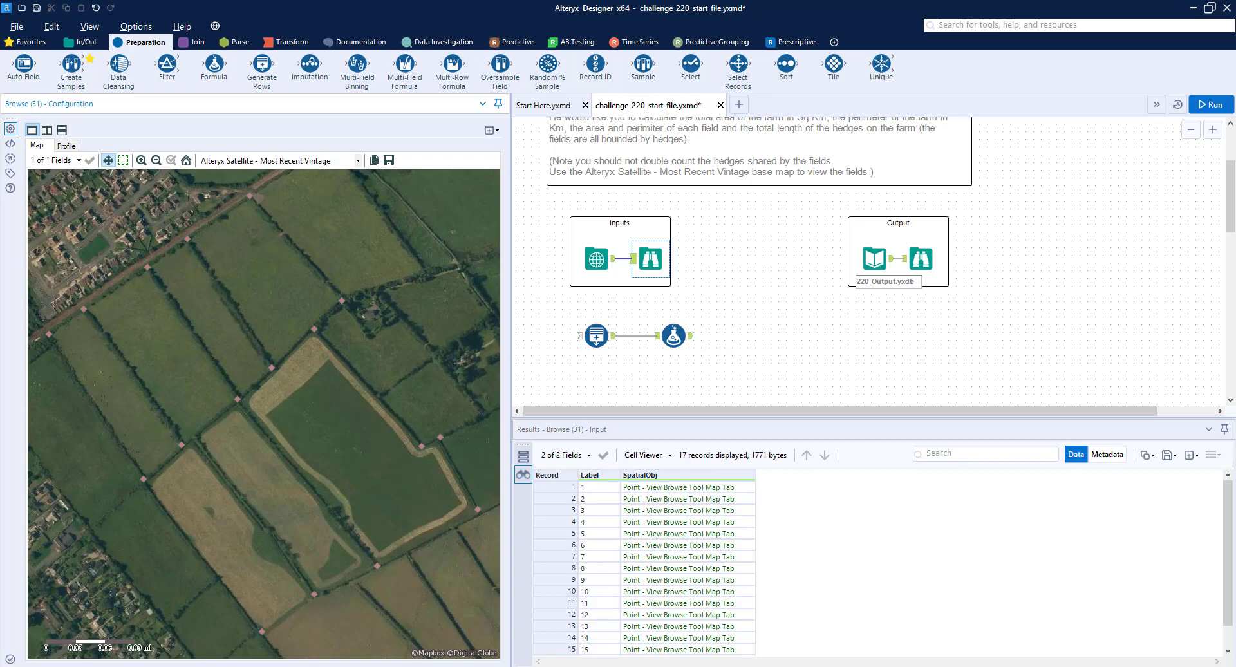
click(674, 336)
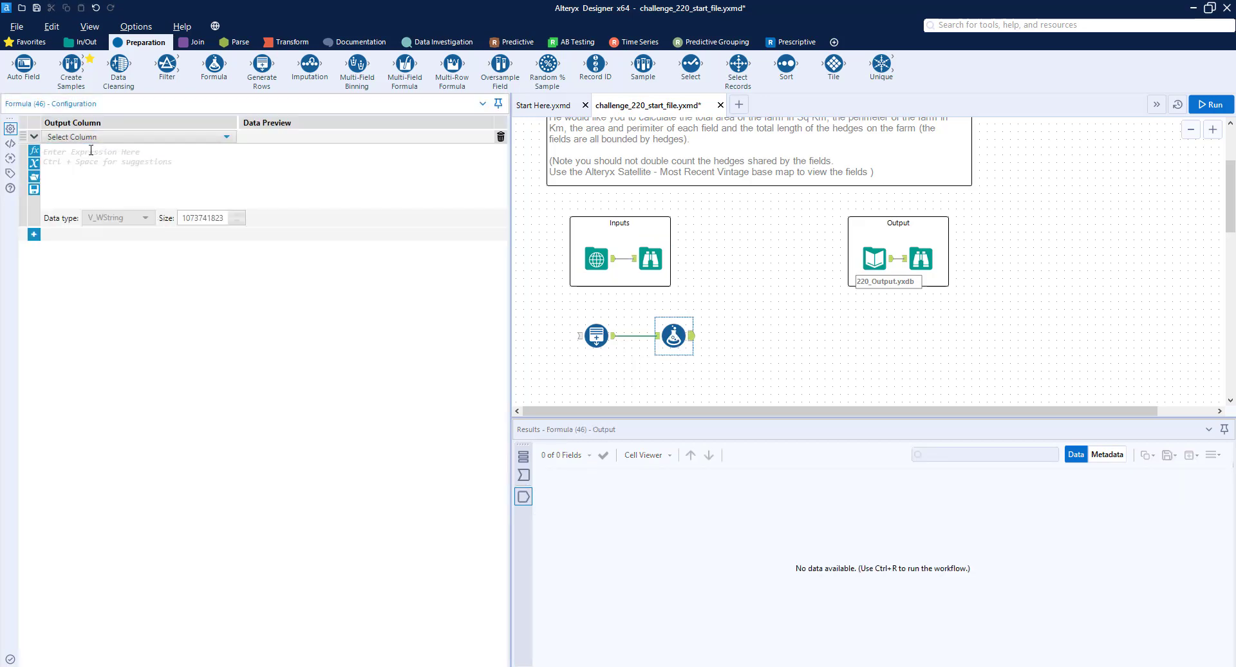
click(92, 137)
click(94, 152)
text(Label)
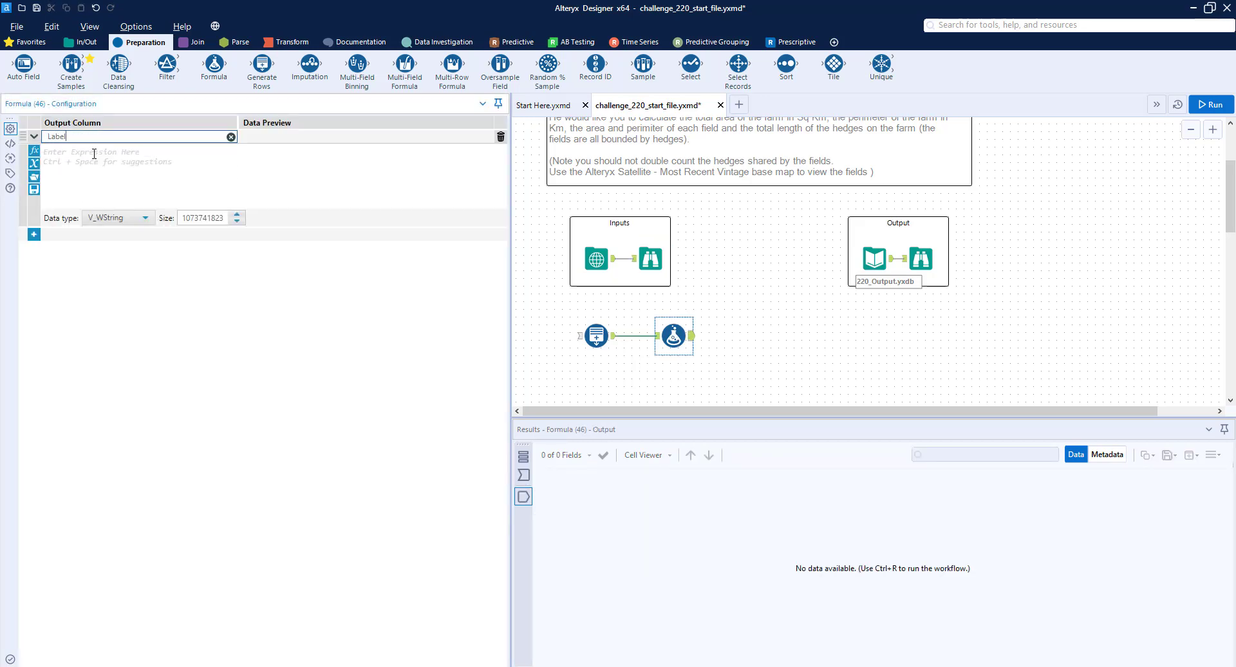
- Enter an IF expression mapping FieldIDs 1-7 to "1,2,6,5", "2,3,7,6", "3,4,8,7", "4,16,17,9,8", "5,6,11,10", "6,7,12,11", "7,8,9,15,14,13,12", else null(), and run the workflow
click(94, 153)
text(if [FieldID] = 1 then "1,2,6,5" elseif [FieldID] = 2 then "2,3,7,6" elseif [FieldID] = 3 then "3,4,8,7" elseif [FieldID] = 4 then "4,16,17,9,8" elseif [FieldID] = 5 then "5,6,11,10" elseif [FieldID] = 6 then "6,7,12,11" elseif [FieldID] = 7 then "7,8,9,15,14,13,12" else null() endif)
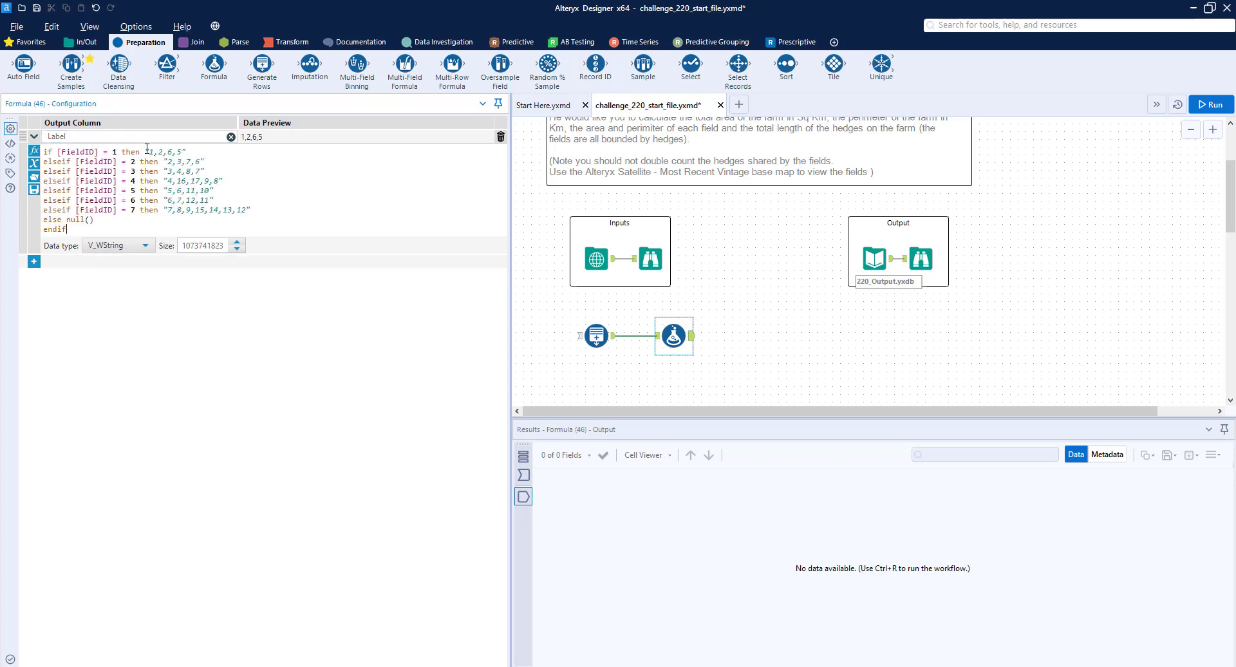
drag(147, 151, 188, 152)
drag(169, 162, 201, 162)
click(1209, 106)
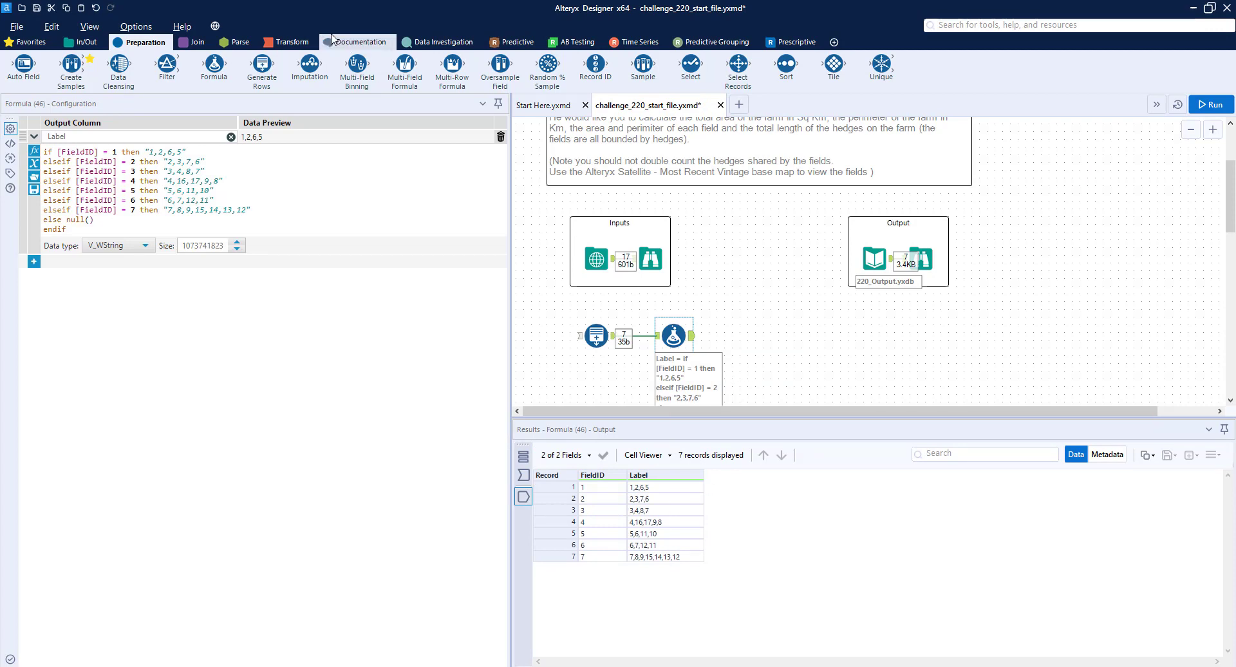
- Connect a Text To Columns tool after the Formula tool, split Label by comma into rows, and run the workflow
click(235, 43)
drag(132, 70, 753, 336)
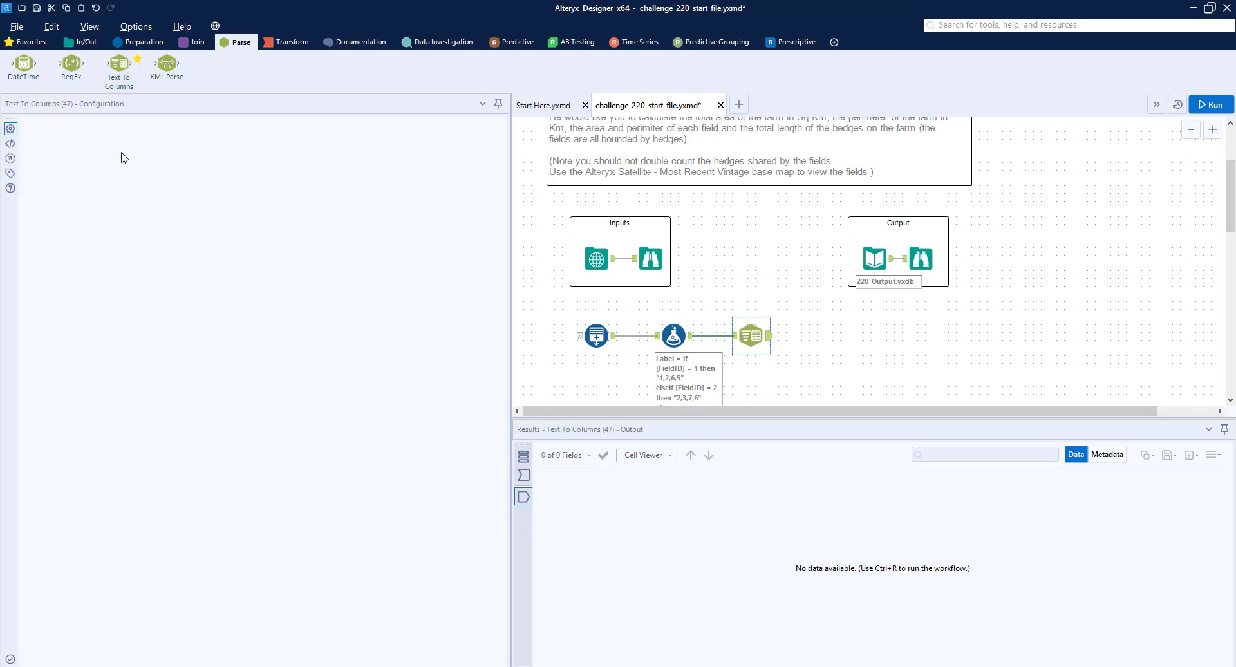
click(132, 174)
click(101, 203)
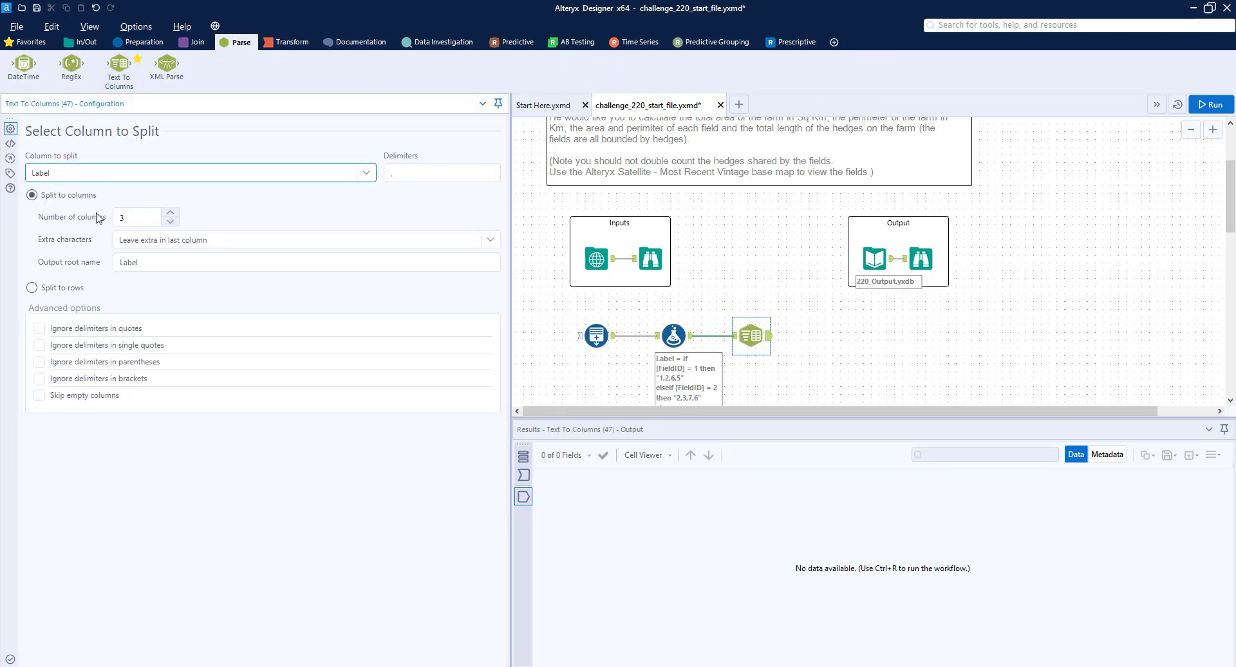
click(58, 289)
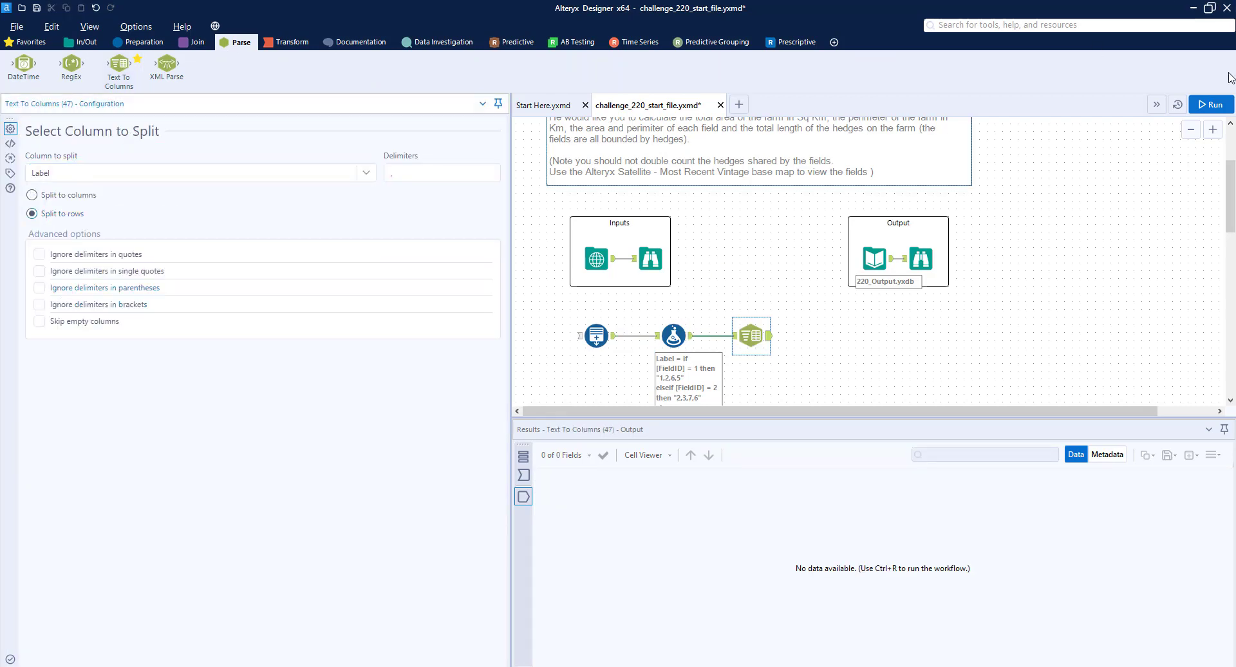
click(1210, 105)
click(766, 336)
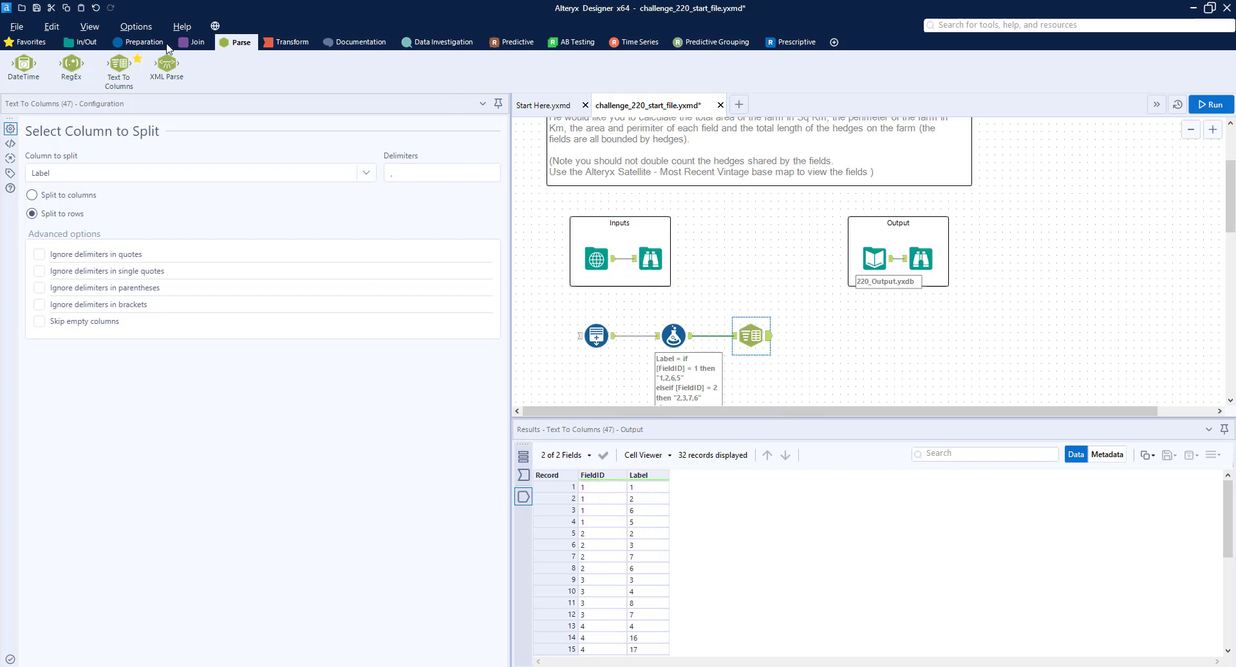
- Connect a Record ID tool after Text To Columns with its default RecordID column, and run the workflow
click(145, 42)
drag(600, 66, 835, 339)
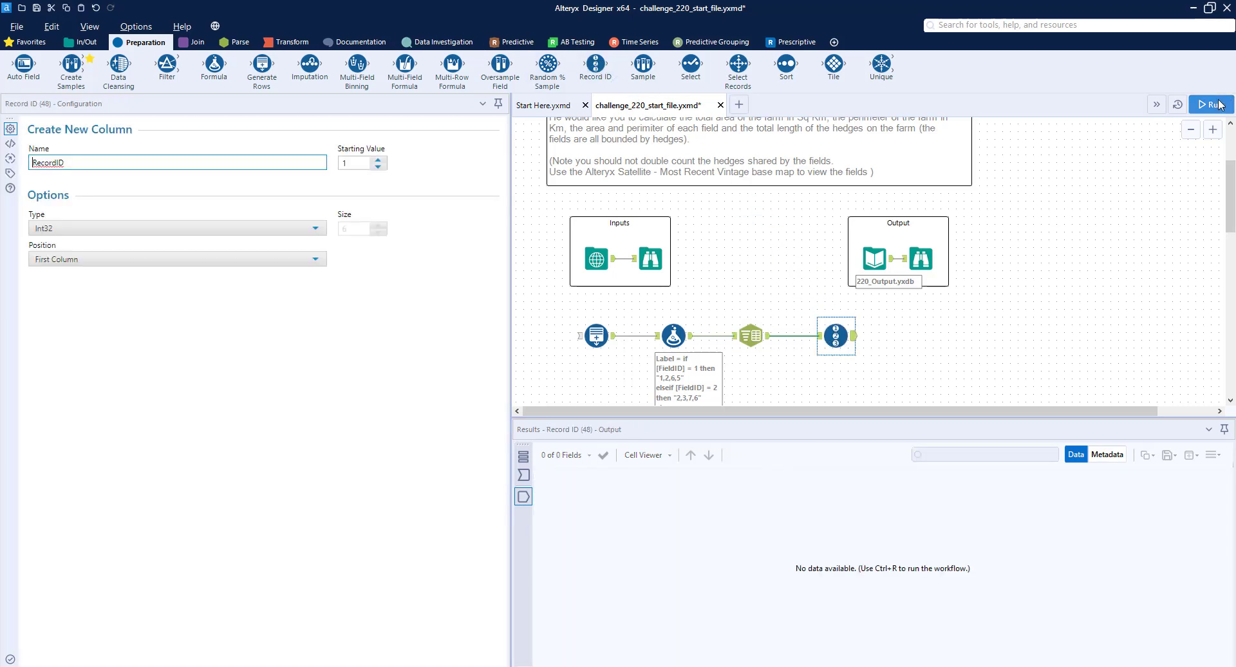
key(ctrl+r)
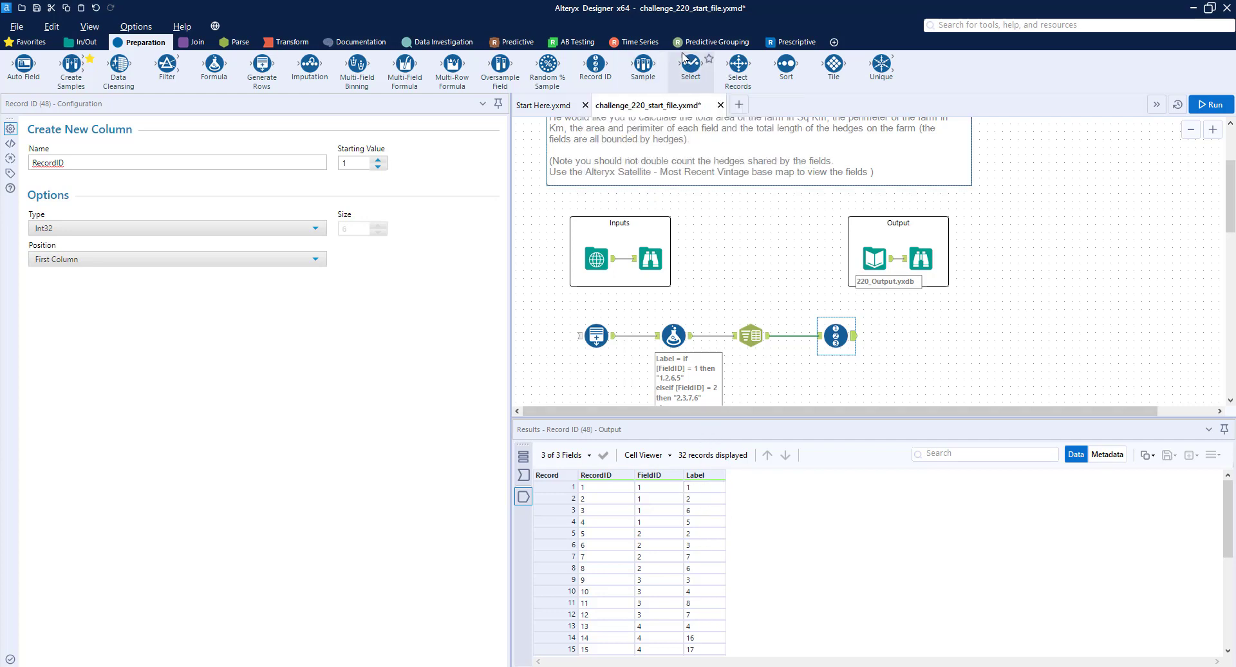
- Connect a Select tool after the Record ID tool and change the Label field's data type to Int16
drag(845, 171, 905, 336)
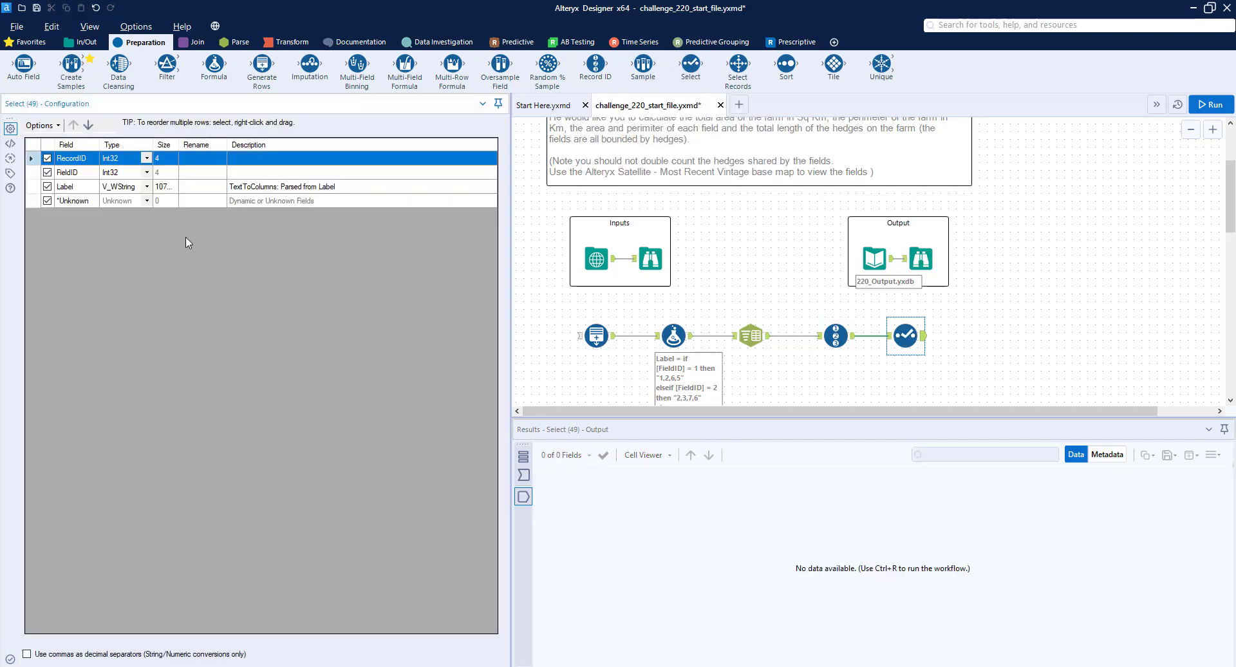
click(146, 187)
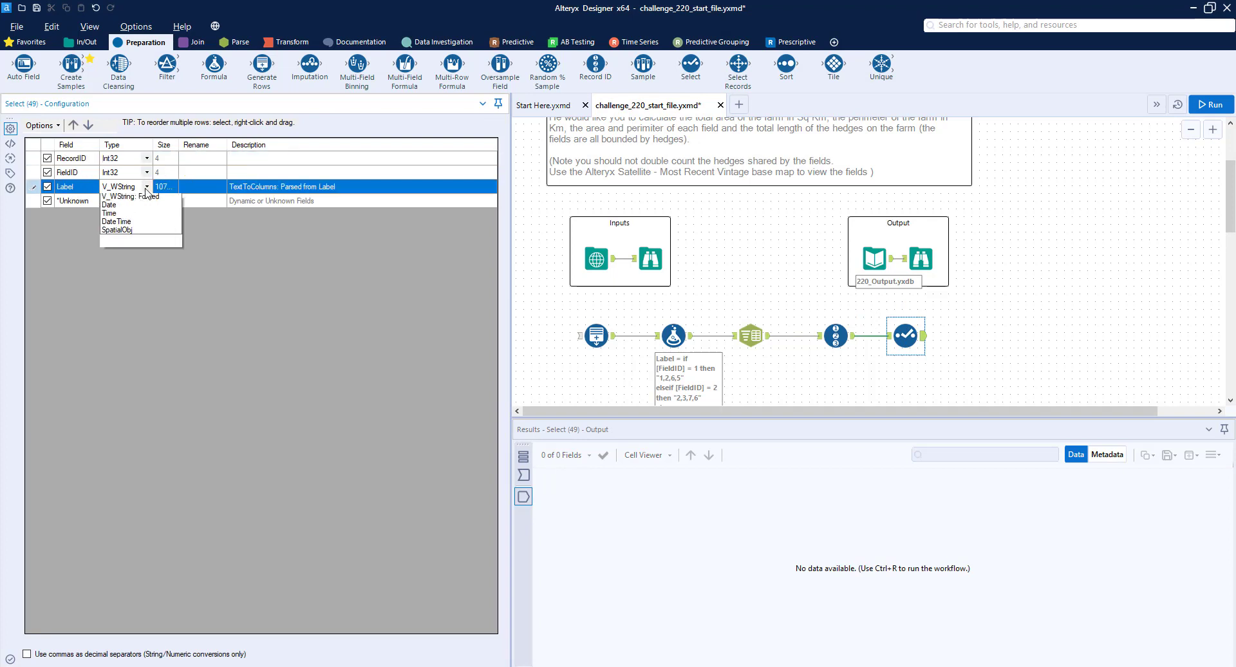
click(170, 216)
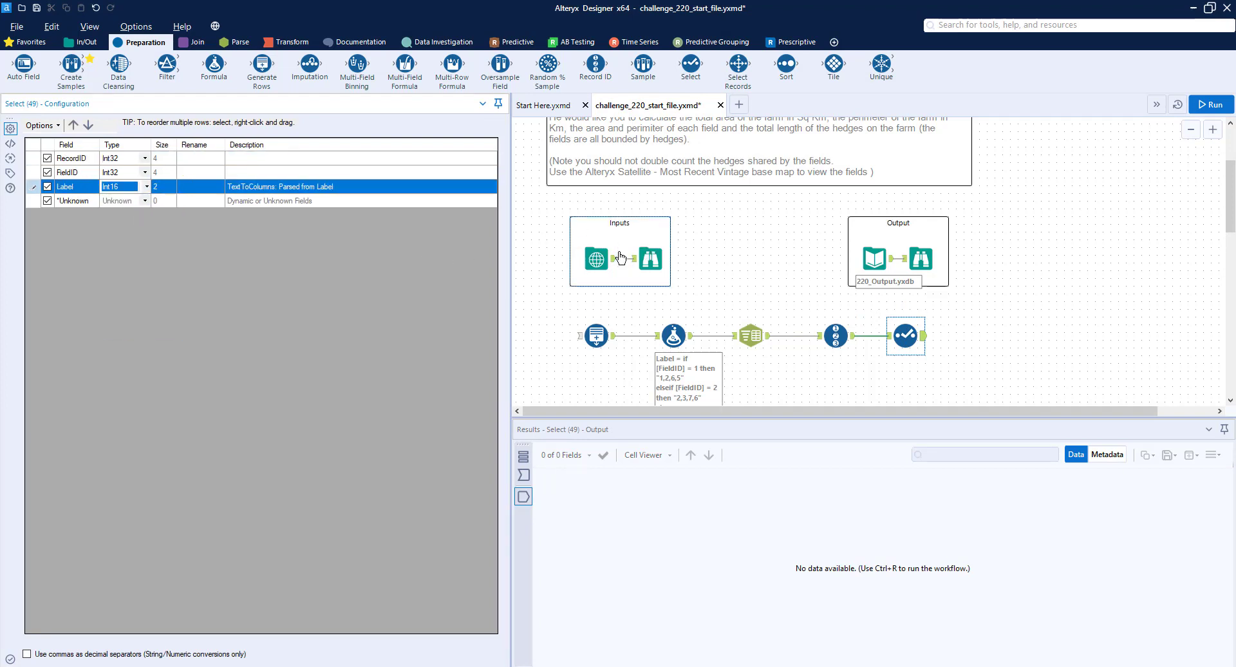
- Move the tool chain down, then add a Join tool with the Select output on its left and the Inputs map points on its right
click(832, 339)
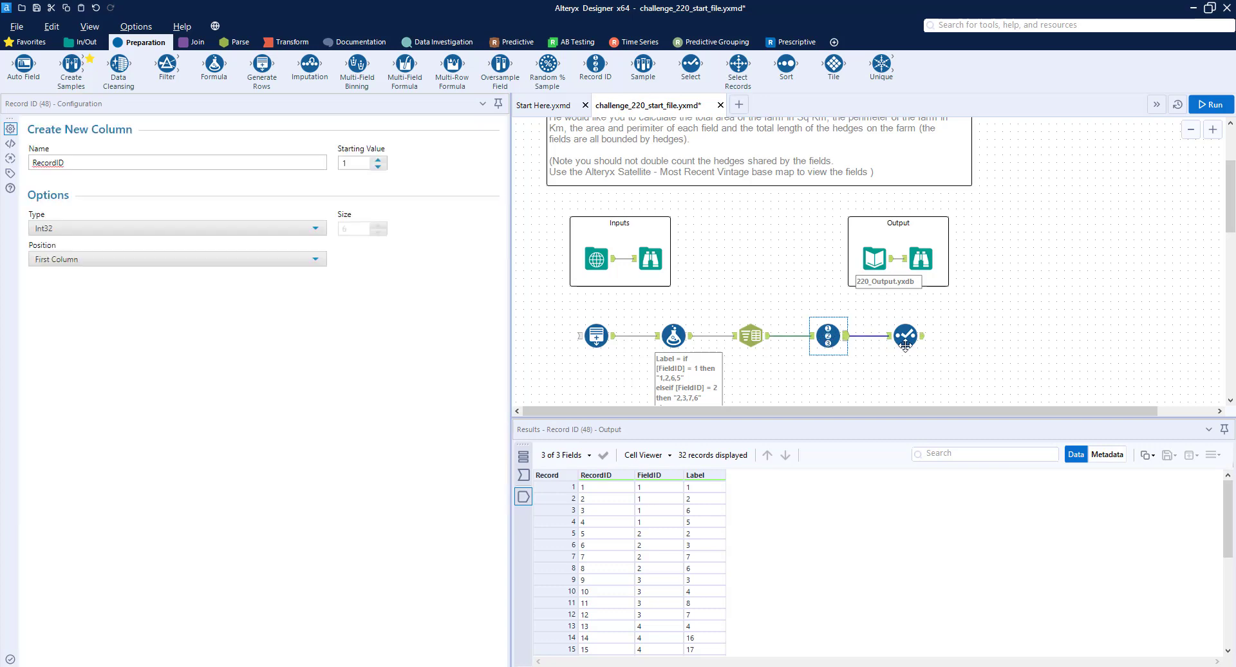
scroll(949, 325, down, 1)
drag(950, 326, 587, 315)
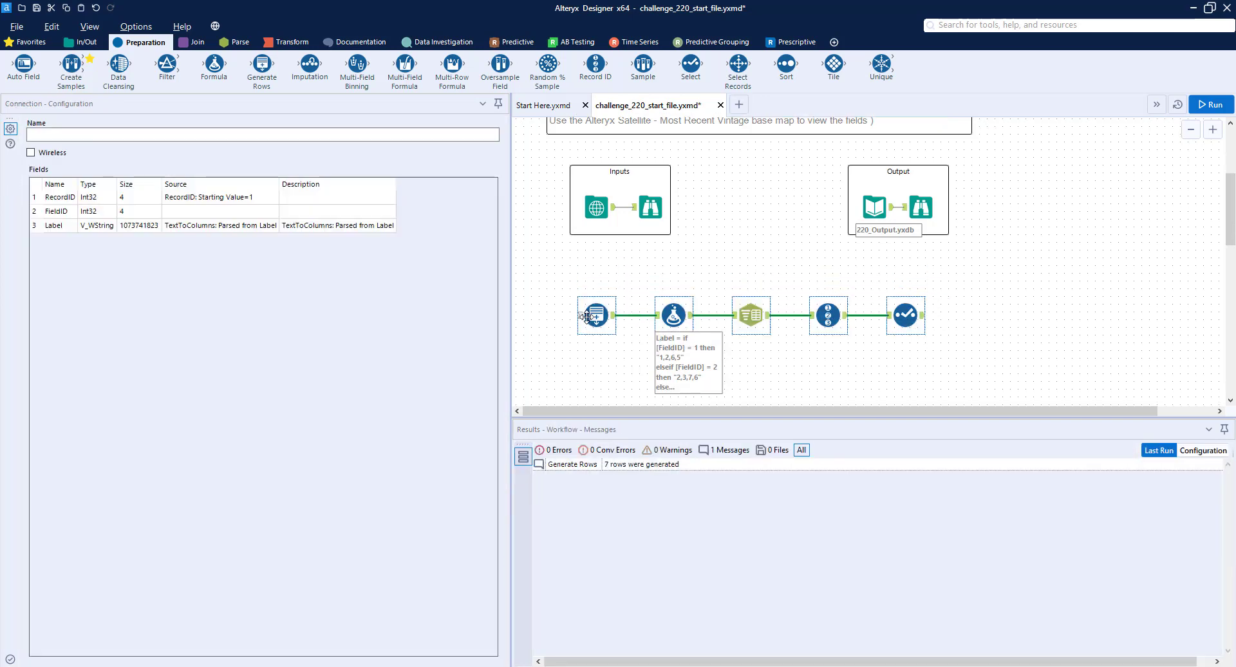
click(197, 45)
drag(167, 64, 998, 322)
drag(615, 206, 1008, 337)
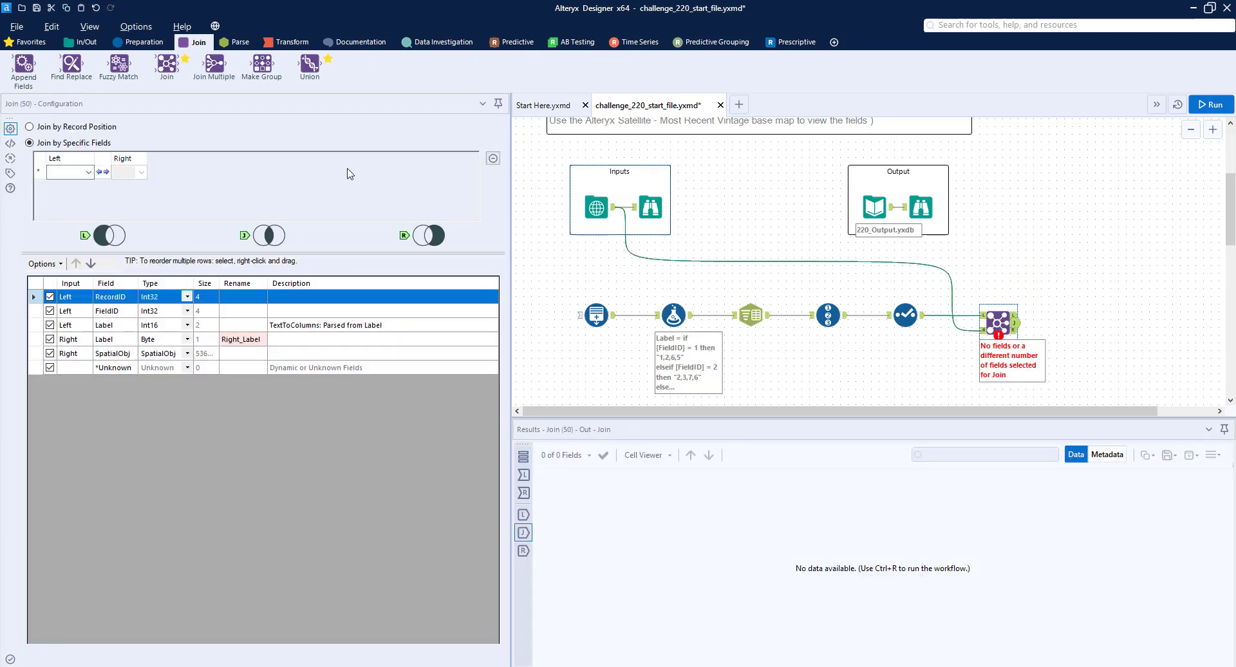
- Join on the Label field from both sides, drop the right-hand Label, attach a Browse tool to the joined output, and run the workflow
click(88, 172)
click(71, 206)
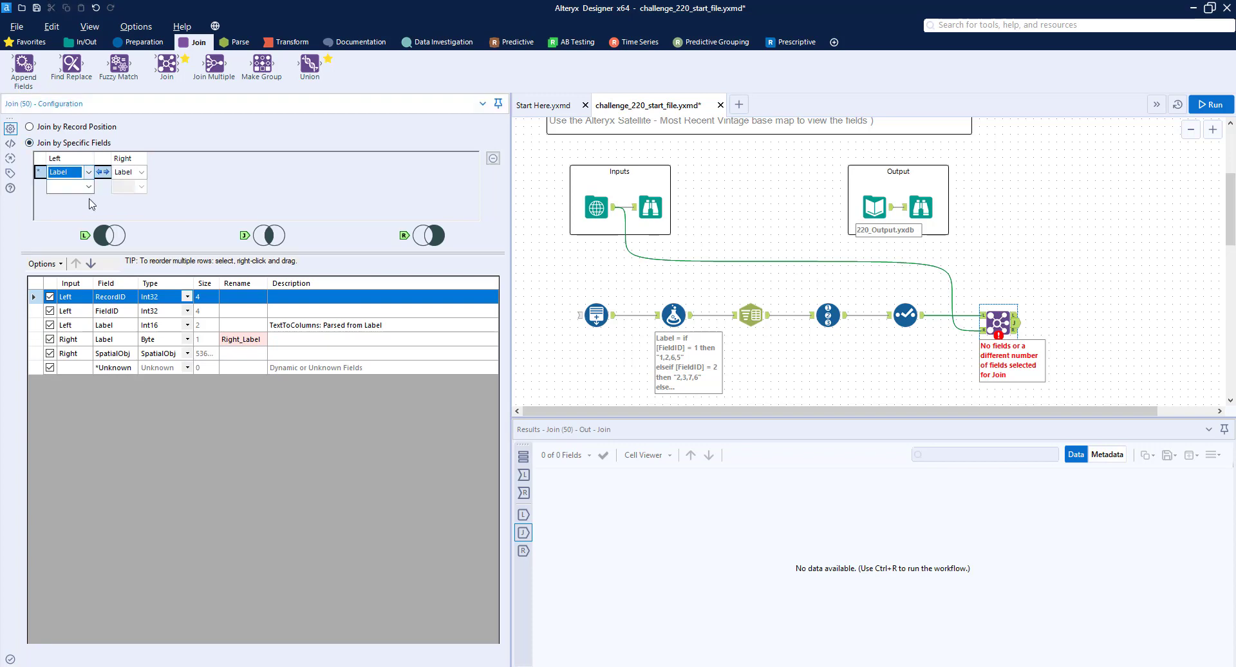
click(51, 340)
click(83, 42)
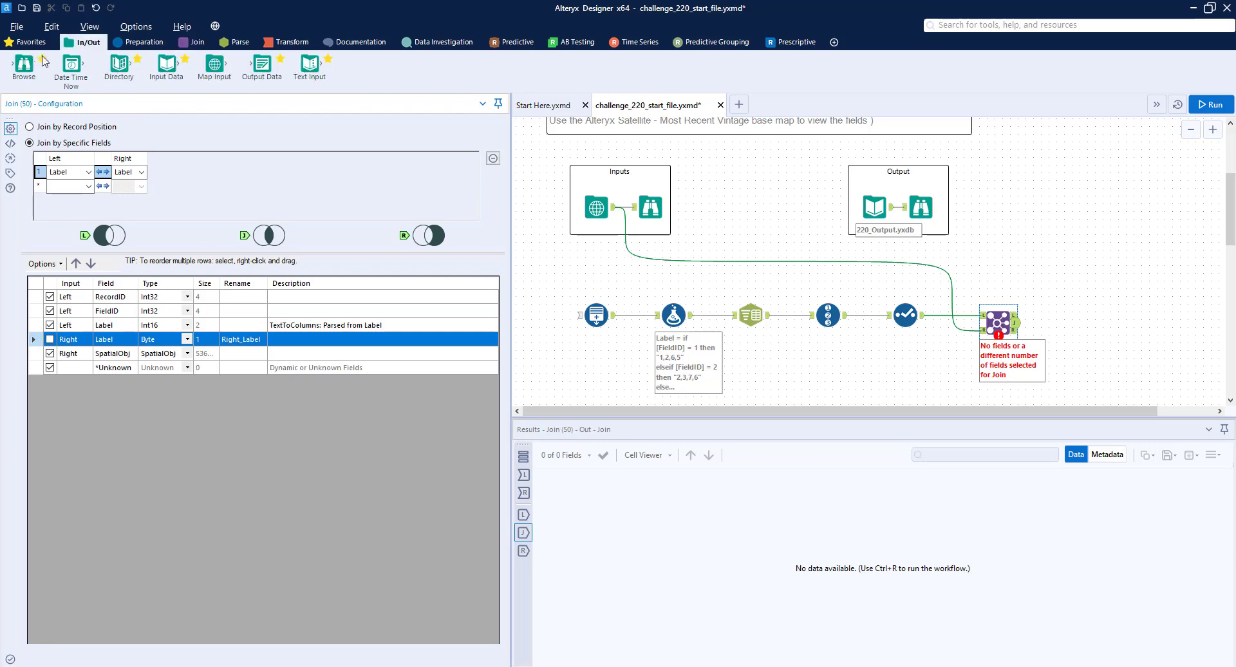
drag(24, 64, 1094, 322)
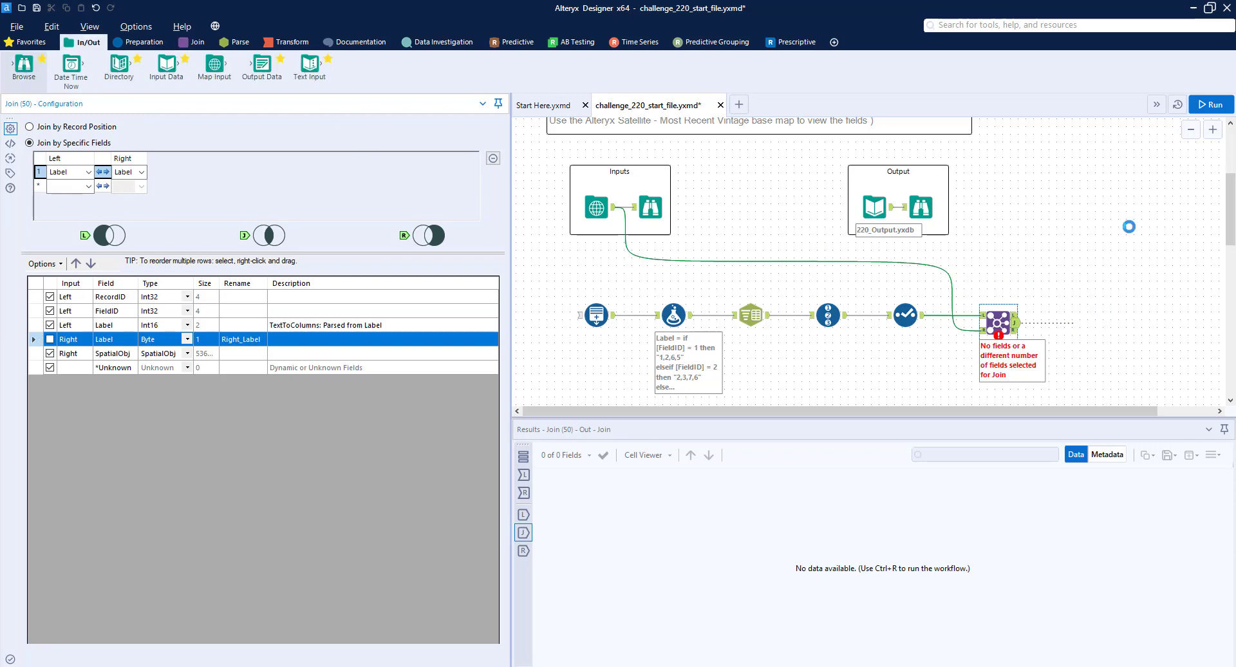
click(1210, 110)
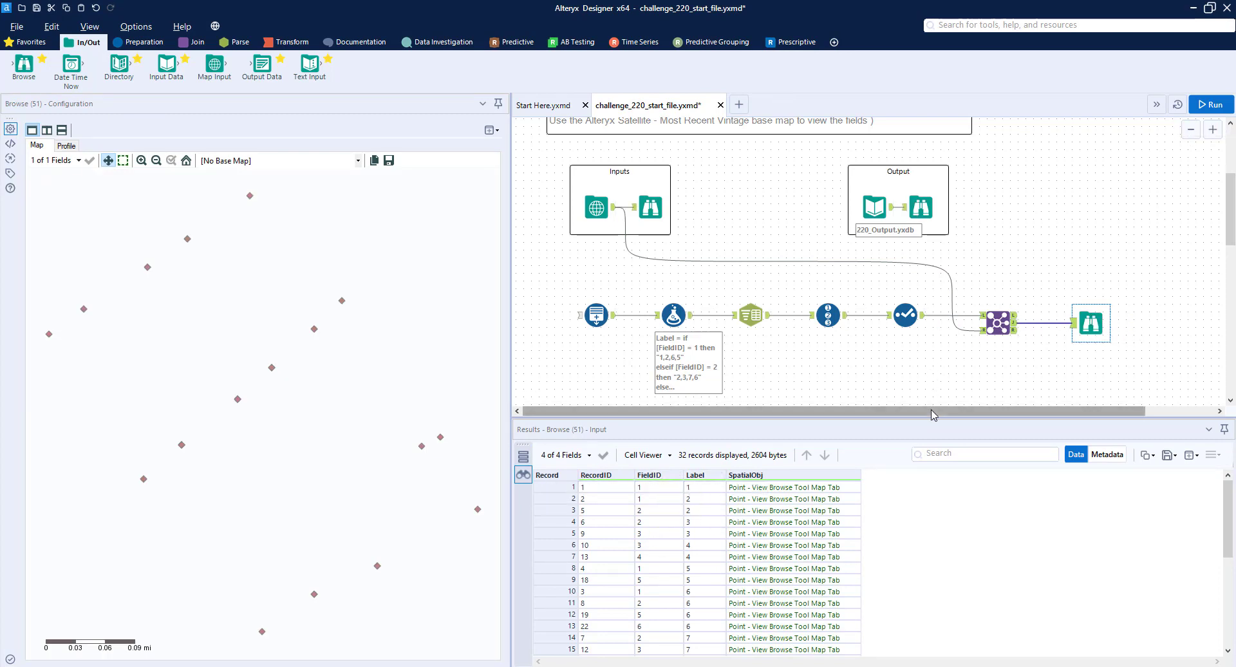
- Move the Browse tool further from the Join and insert a Sort tool on the connection between them
drag(929, 410, 997, 410)
drag(1021, 326, 1129, 326)
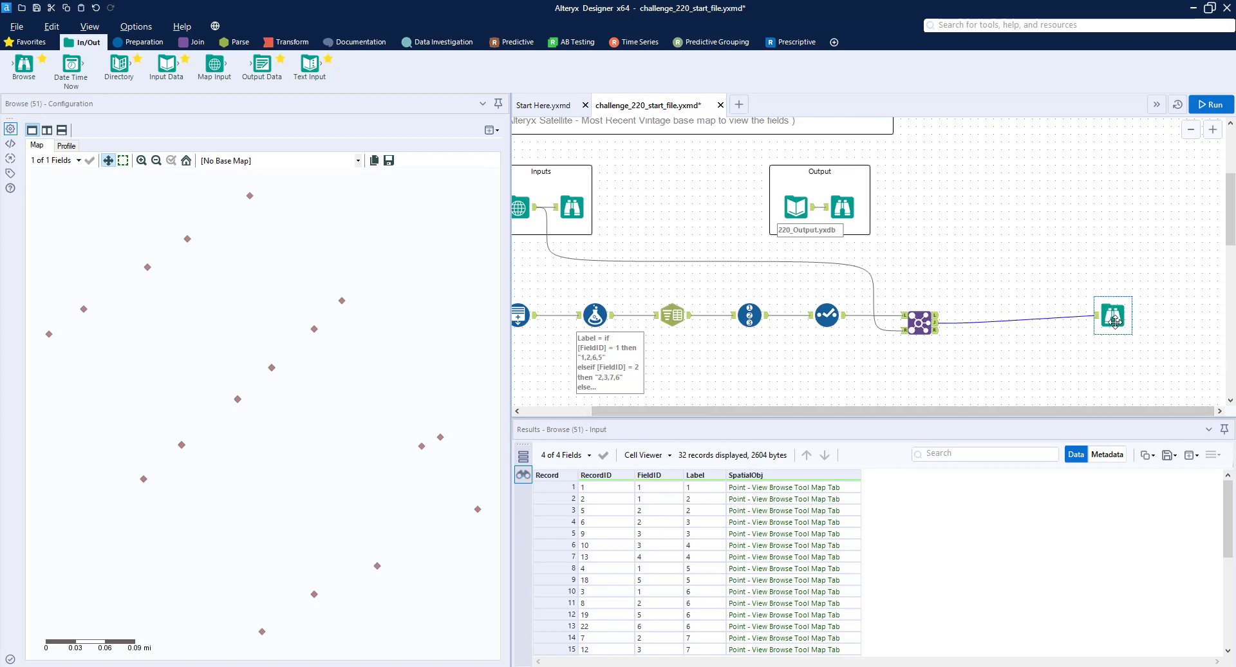
click(143, 43)
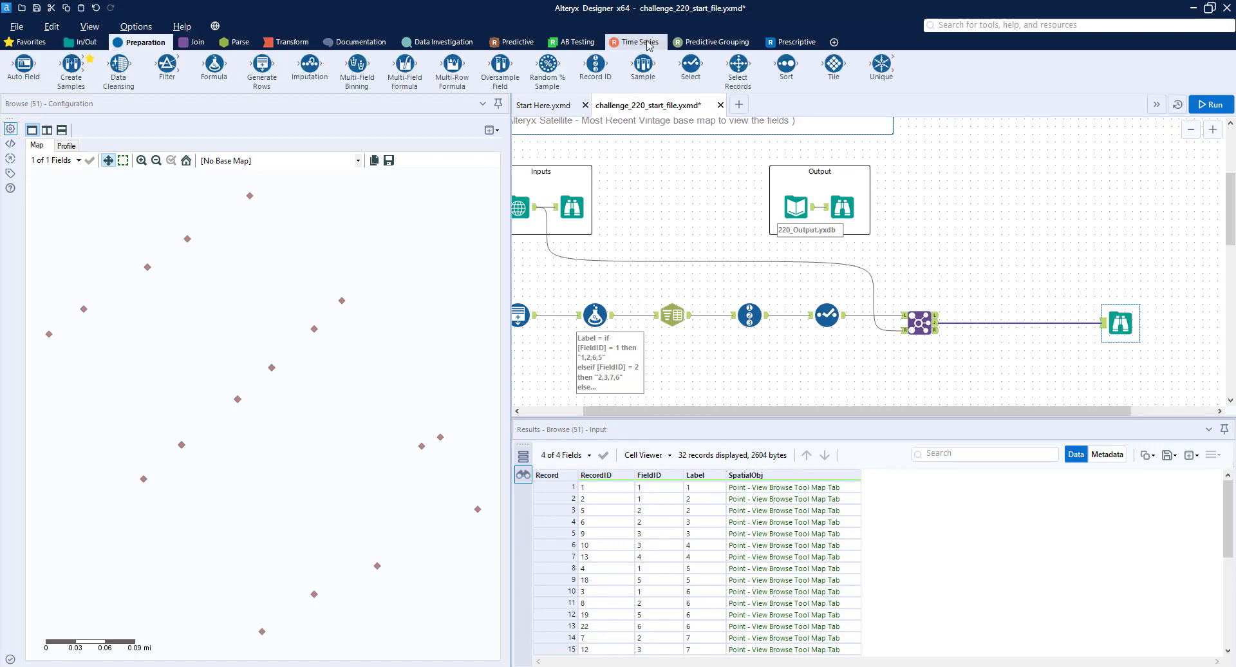
drag(786, 64, 977, 324)
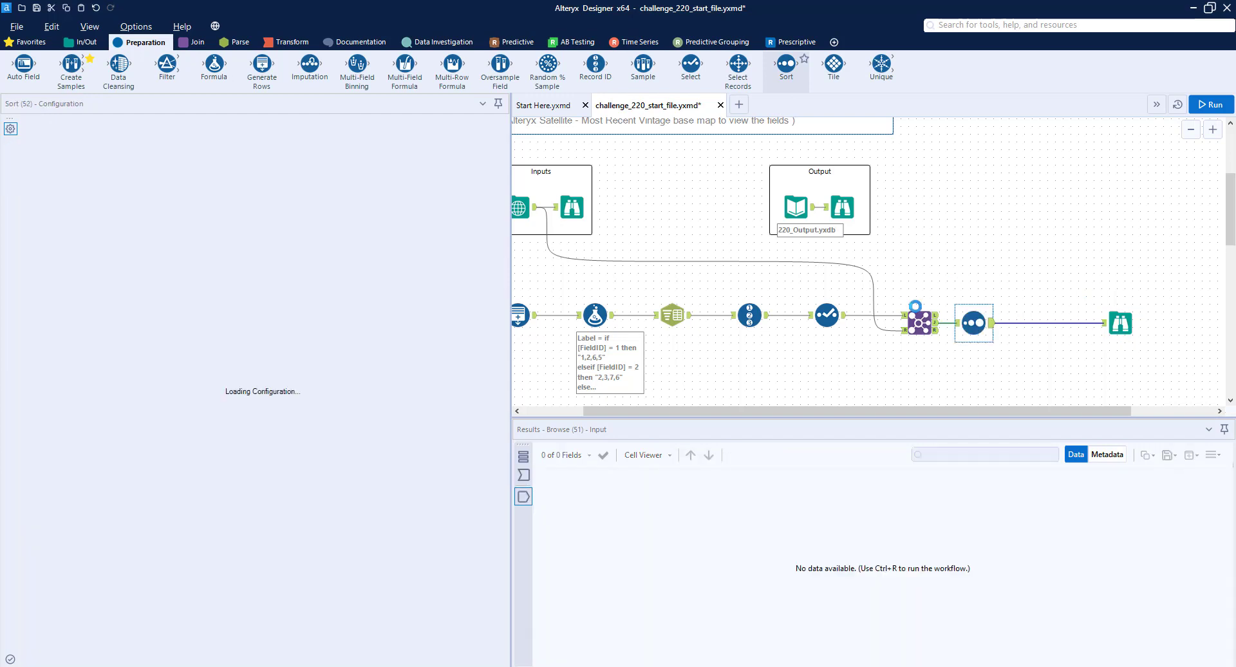
- Sort by FieldID ascending and RecordID ascending, run the workflow, and check the record and label order for field 1 in the Browse results
click(99, 169)
click(94, 185)
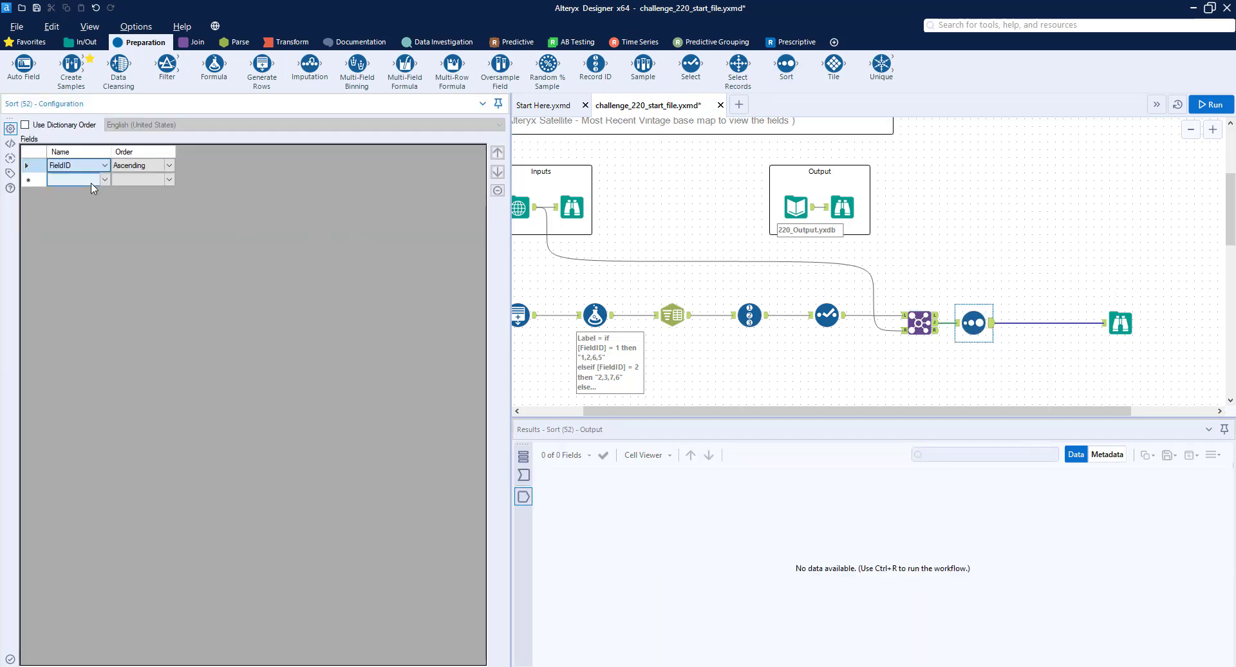
click(104, 180)
click(98, 192)
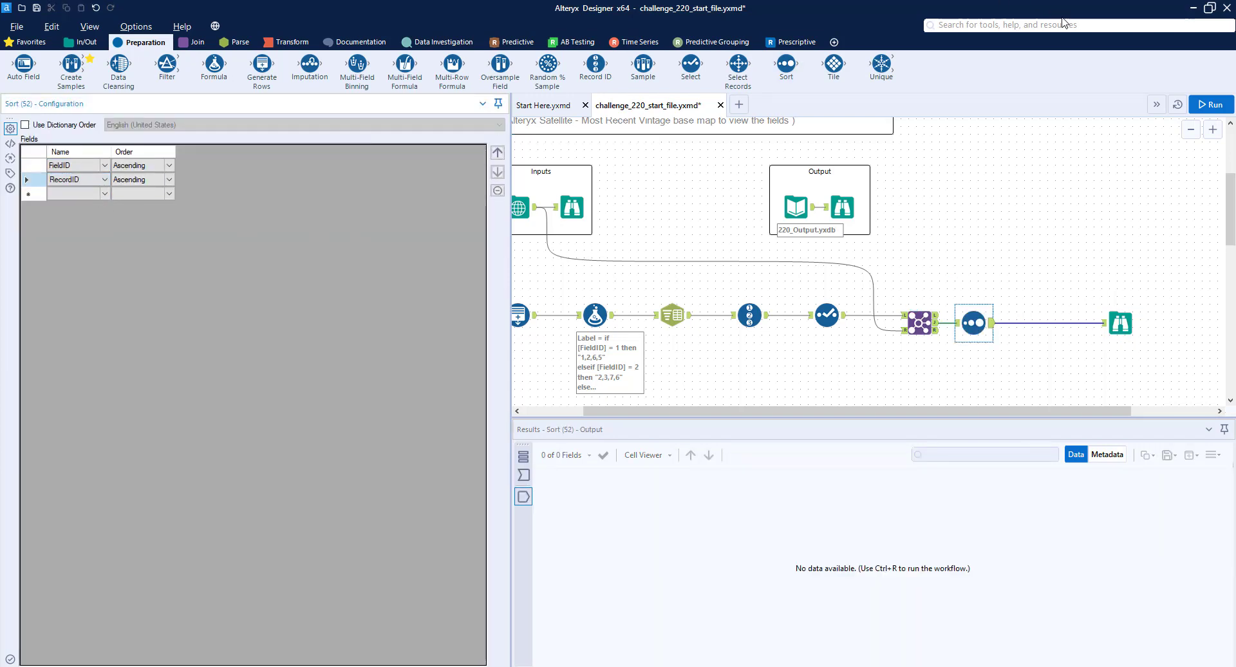
click(1210, 104)
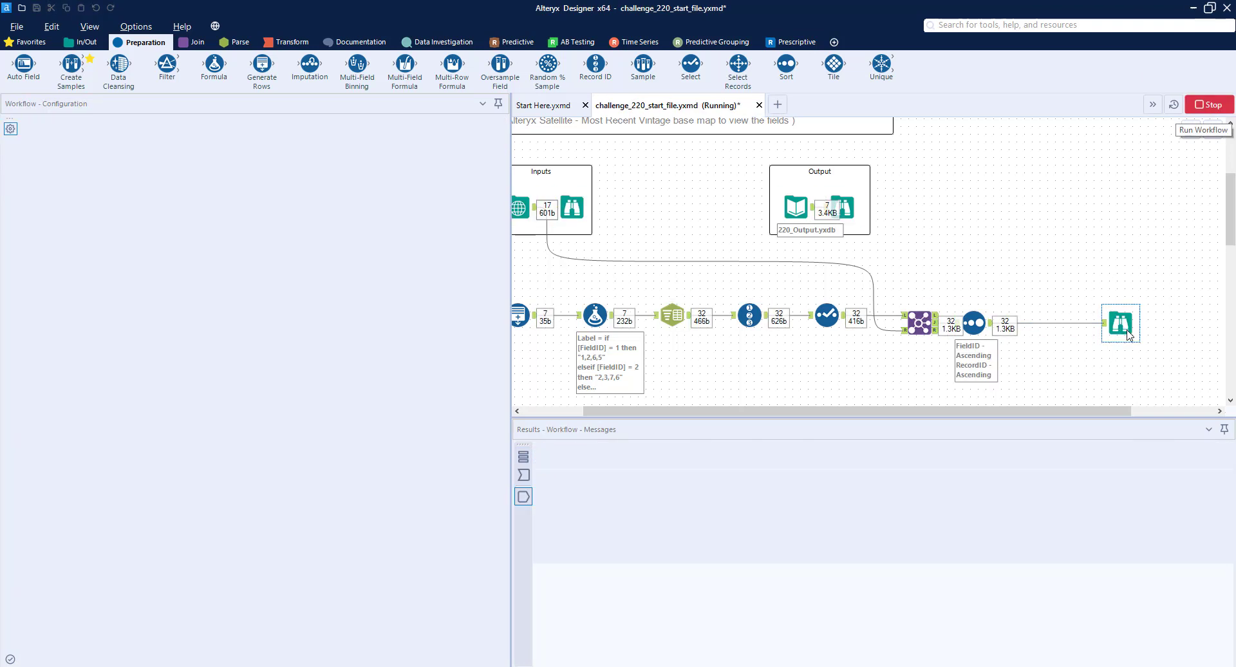
click(1120, 323)
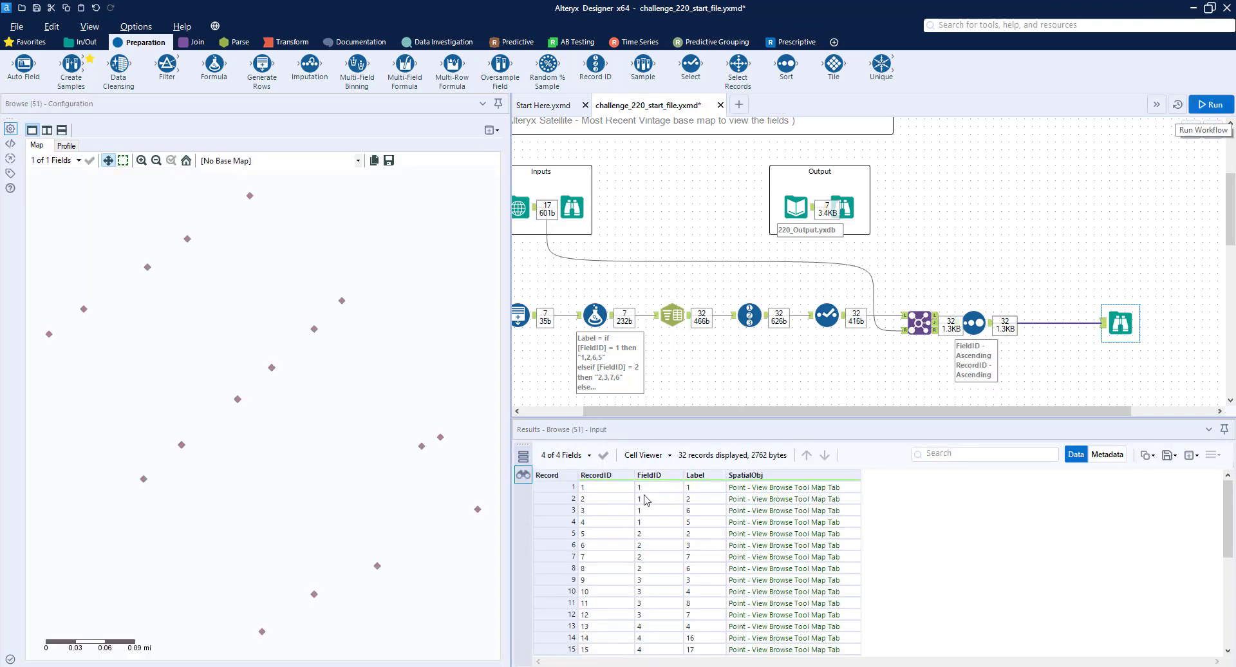
drag(608, 487, 608, 521)
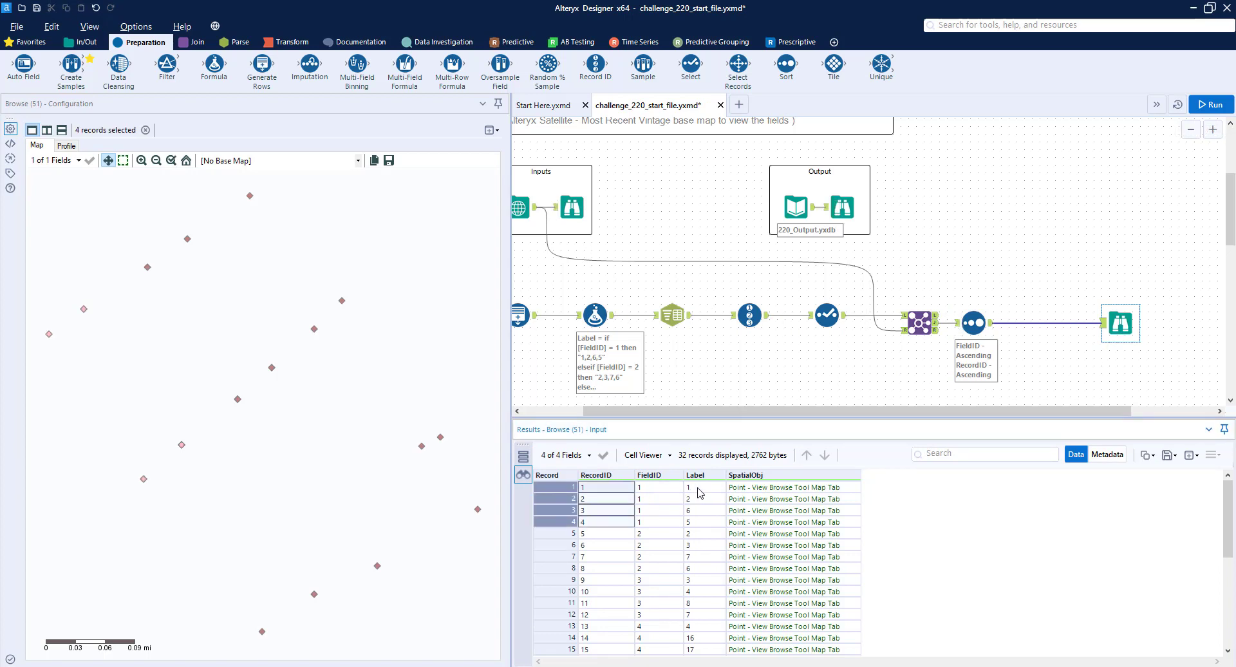
drag(705, 487, 719, 526)
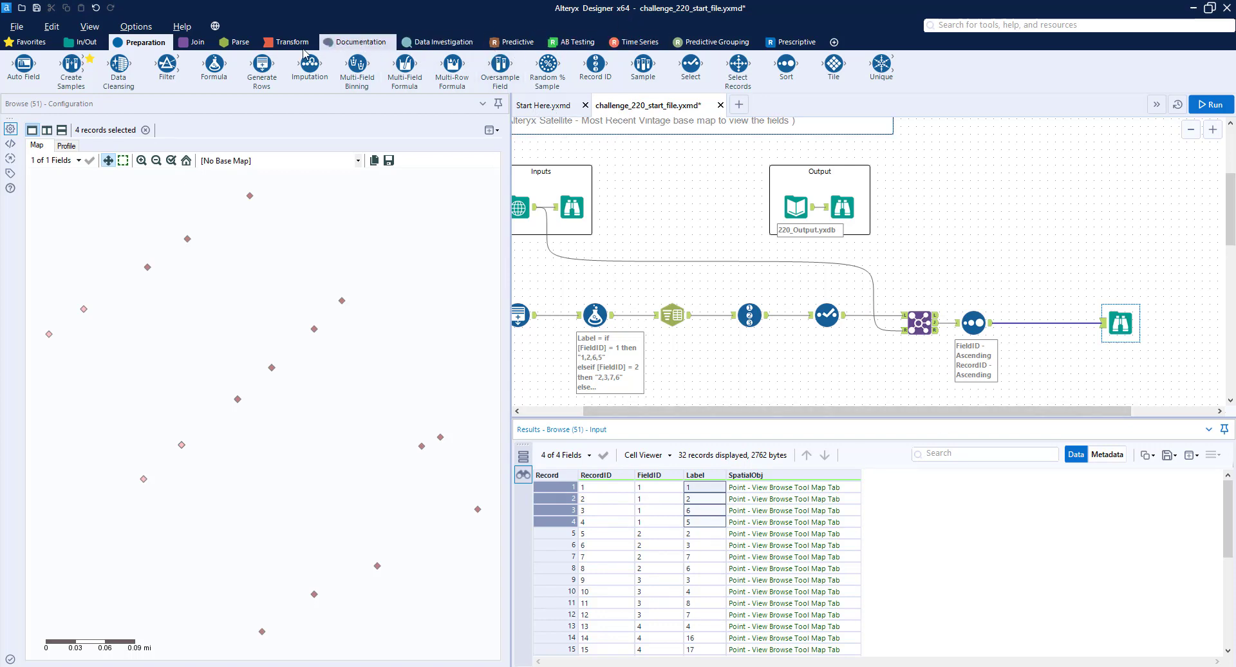
- Add the Spatial category to the tool palette
click(834, 42)
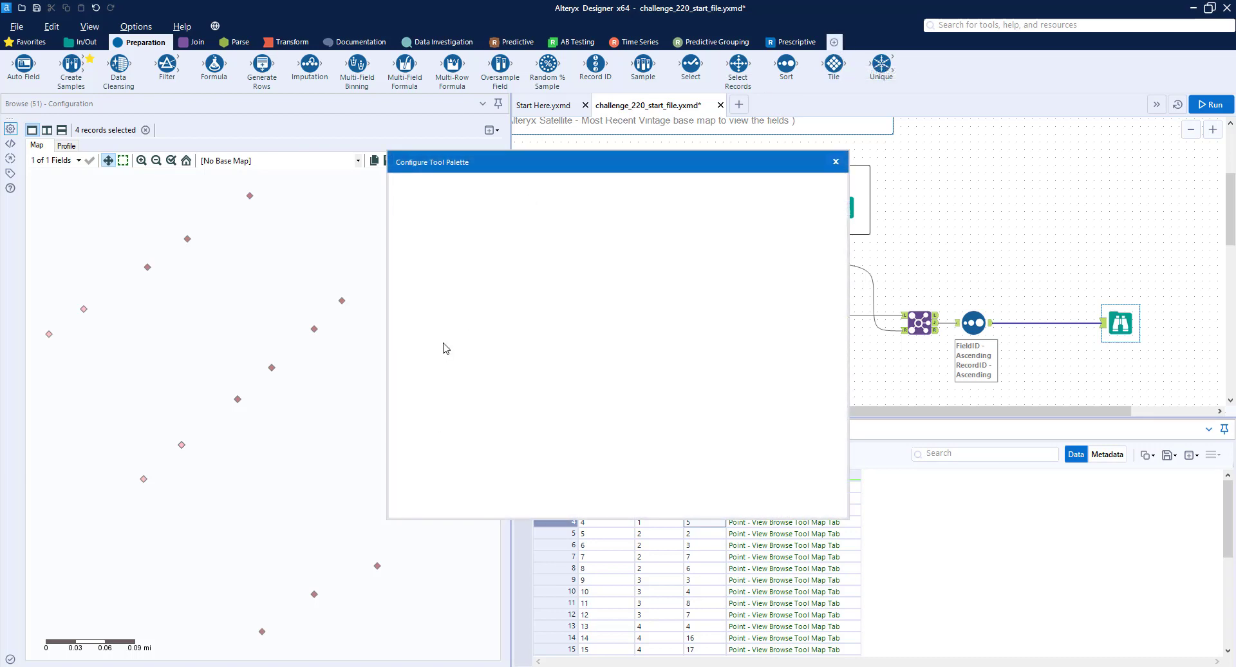
scroll(488, 331, down, 4)
scroll(432, 360, up, 1)
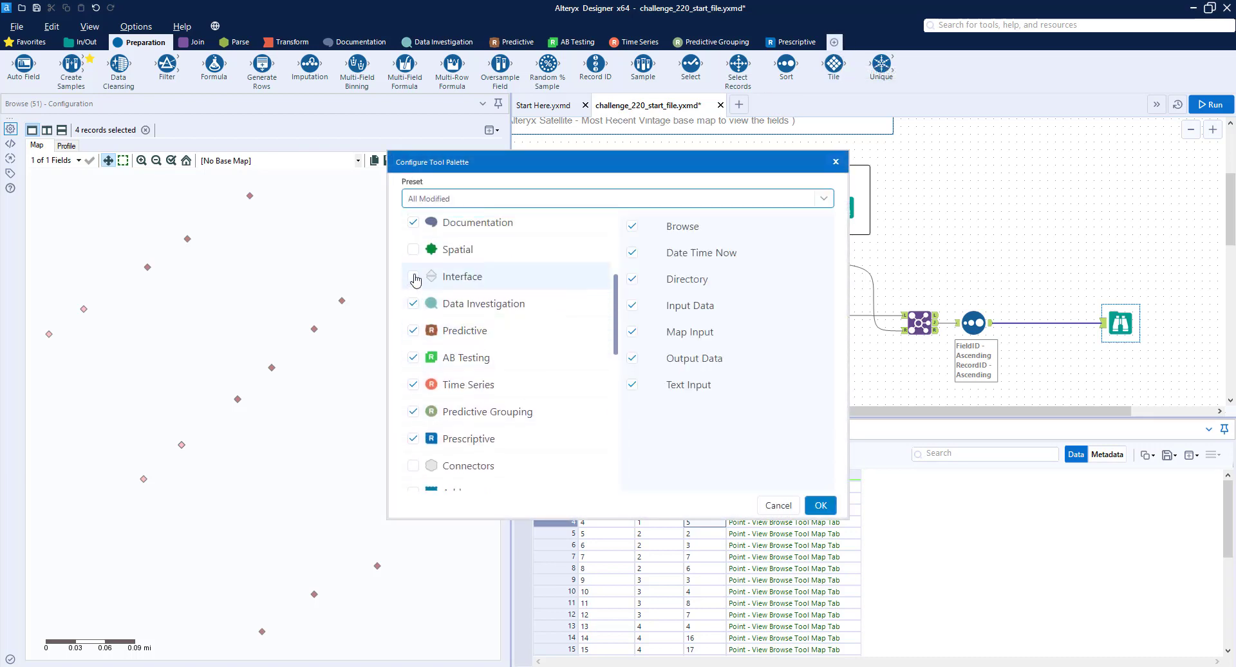
click(413, 249)
click(820, 505)
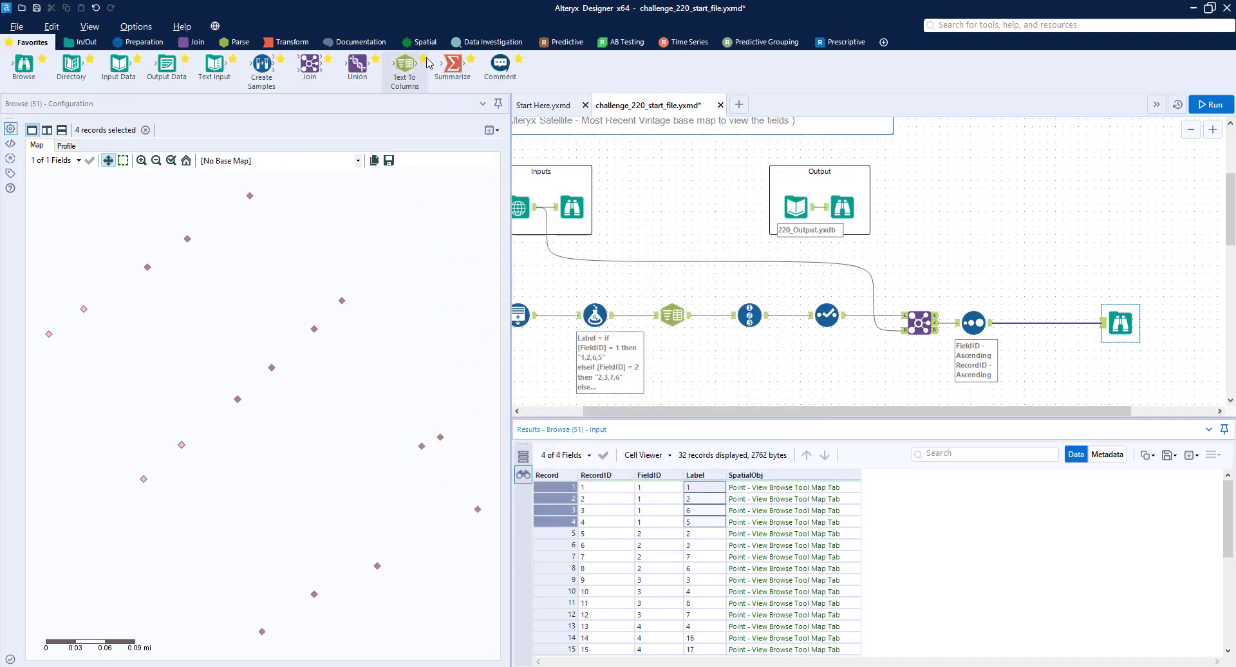
- Insert a Poly-Build tool between Sort and Browse, using the Sequence Polygon method with FieldID as group field and RecordID as sequence field
click(421, 42)
drag(357, 63, 1043, 324)
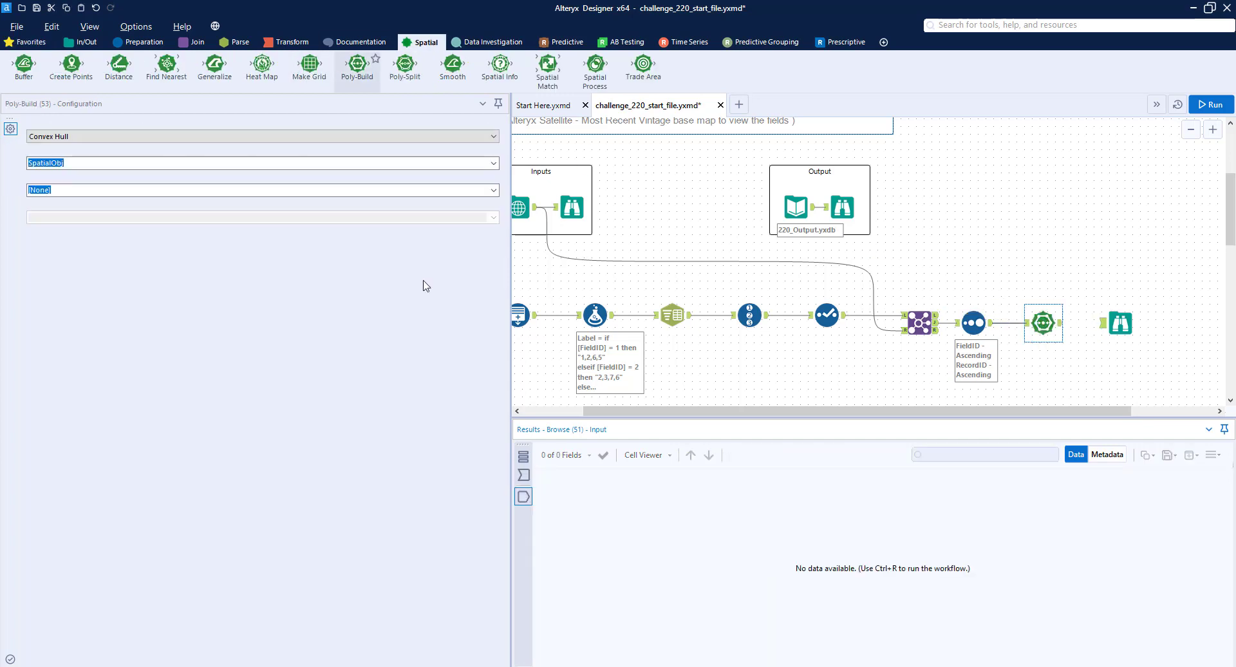
click(96, 136)
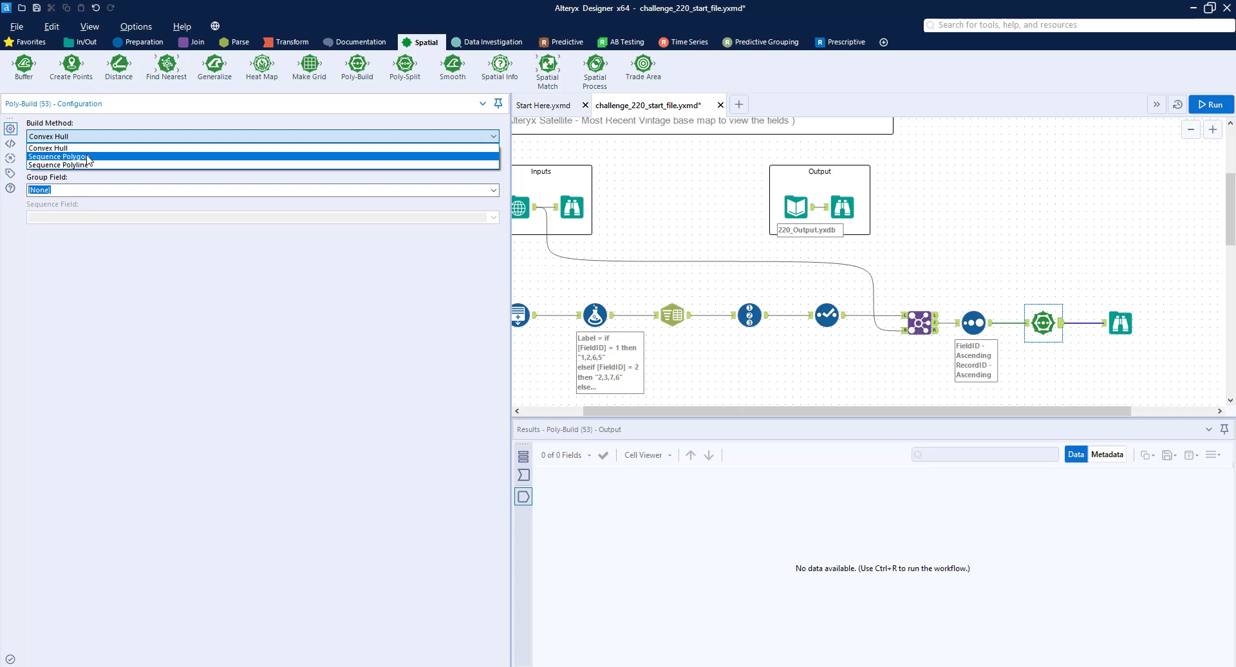
click(88, 156)
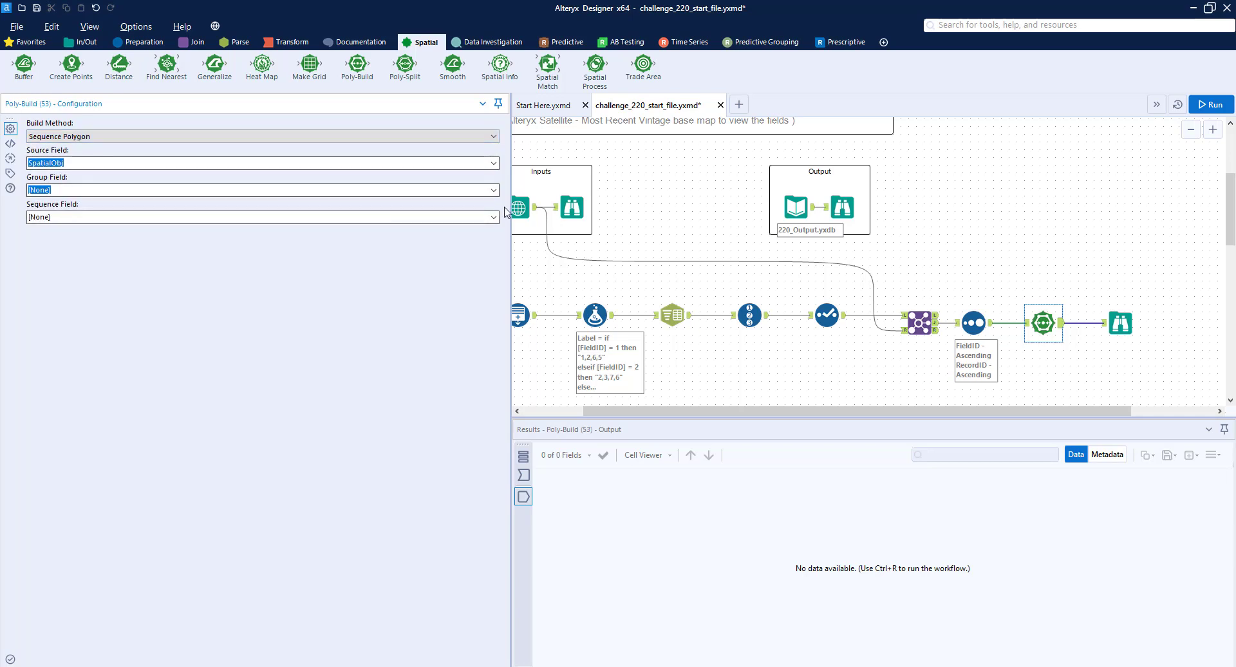
click(493, 189)
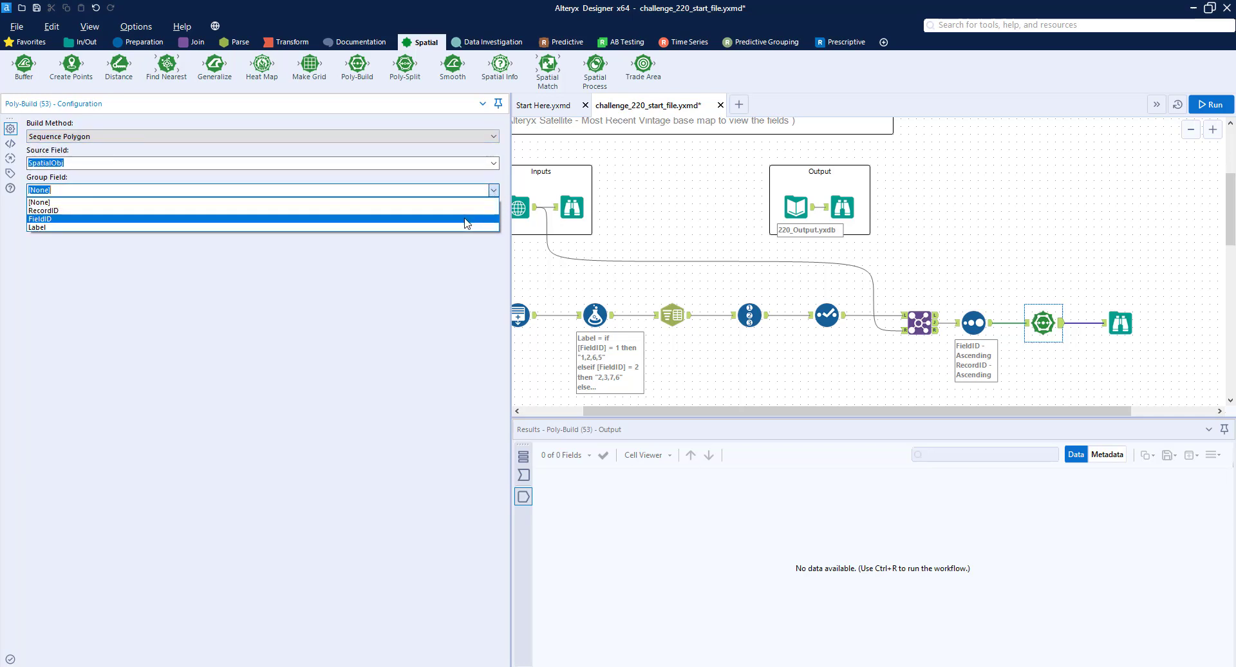
click(467, 219)
click(493, 219)
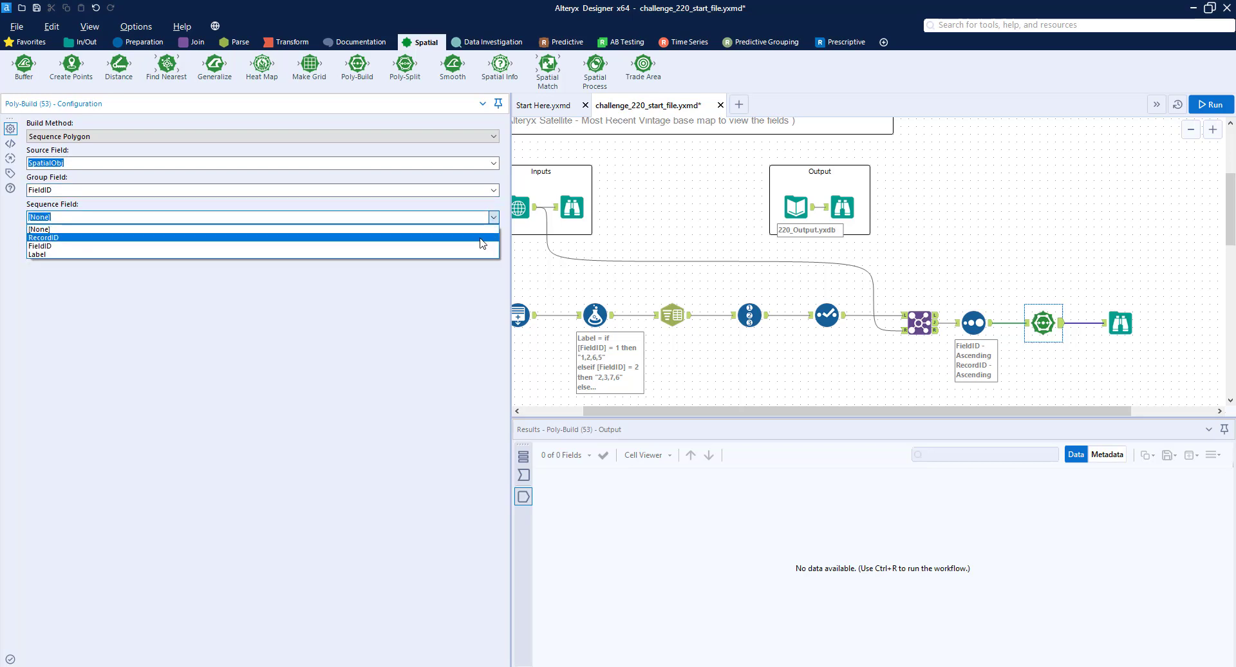
click(477, 233)
- Run the workflow and check individual field polygons on the Browse map
click(1210, 101)
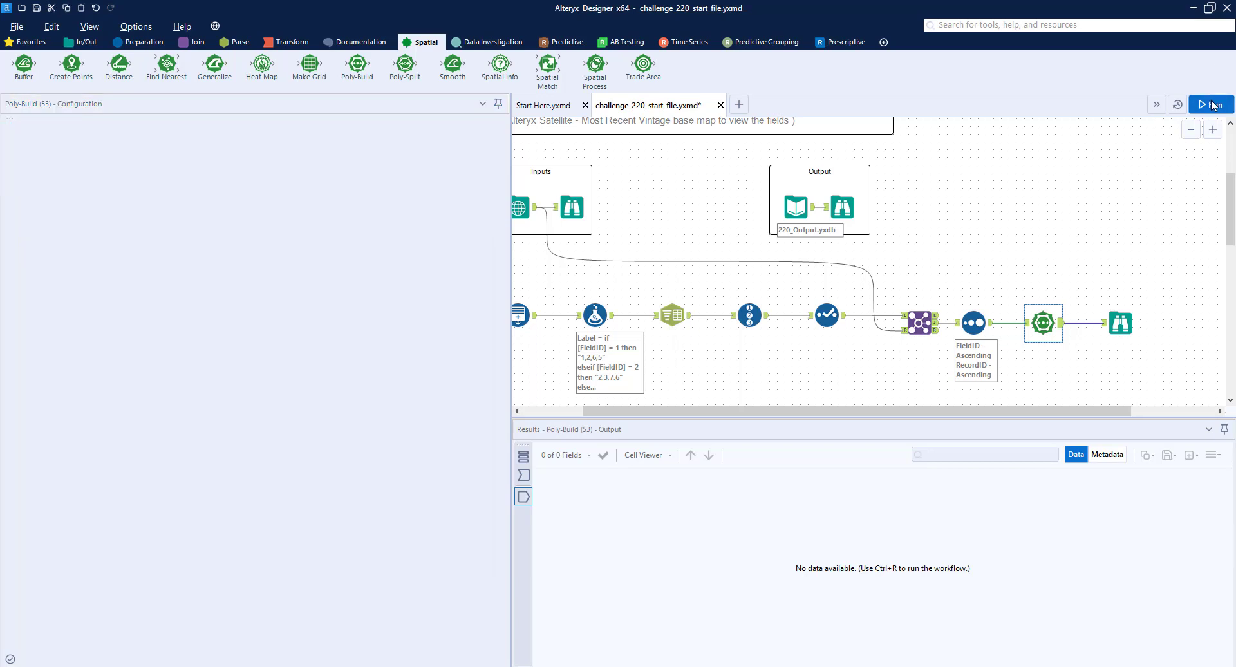
click(1119, 323)
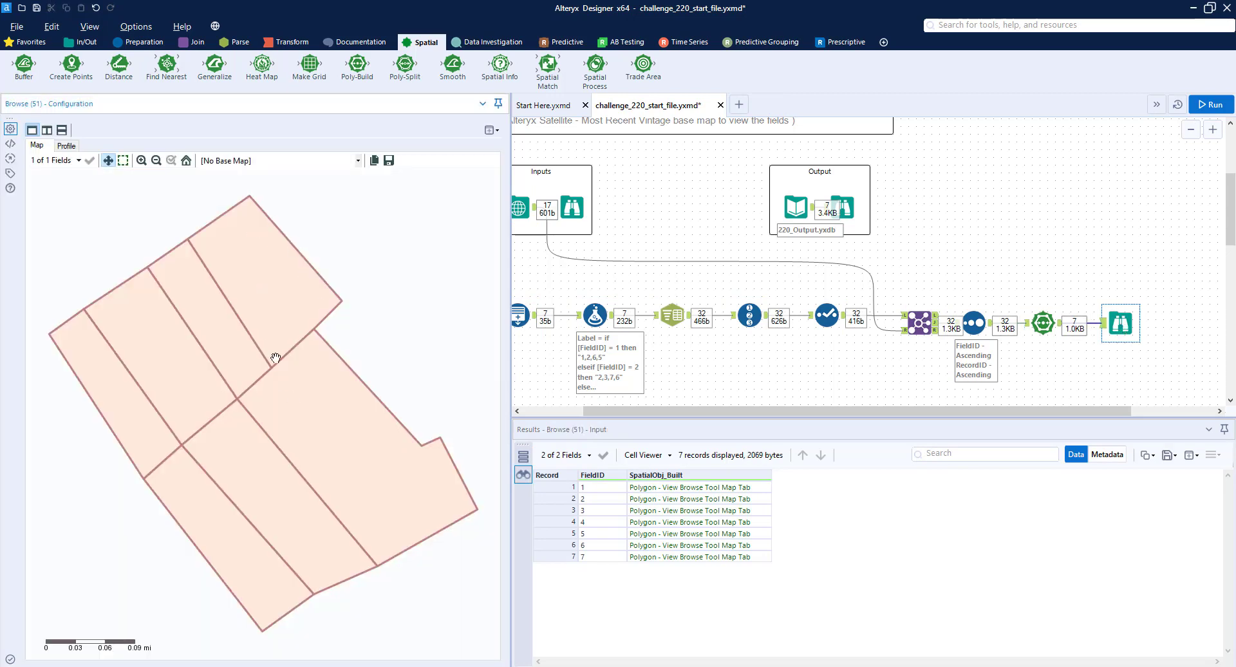
click(281, 296)
click(218, 340)
click(195, 353)
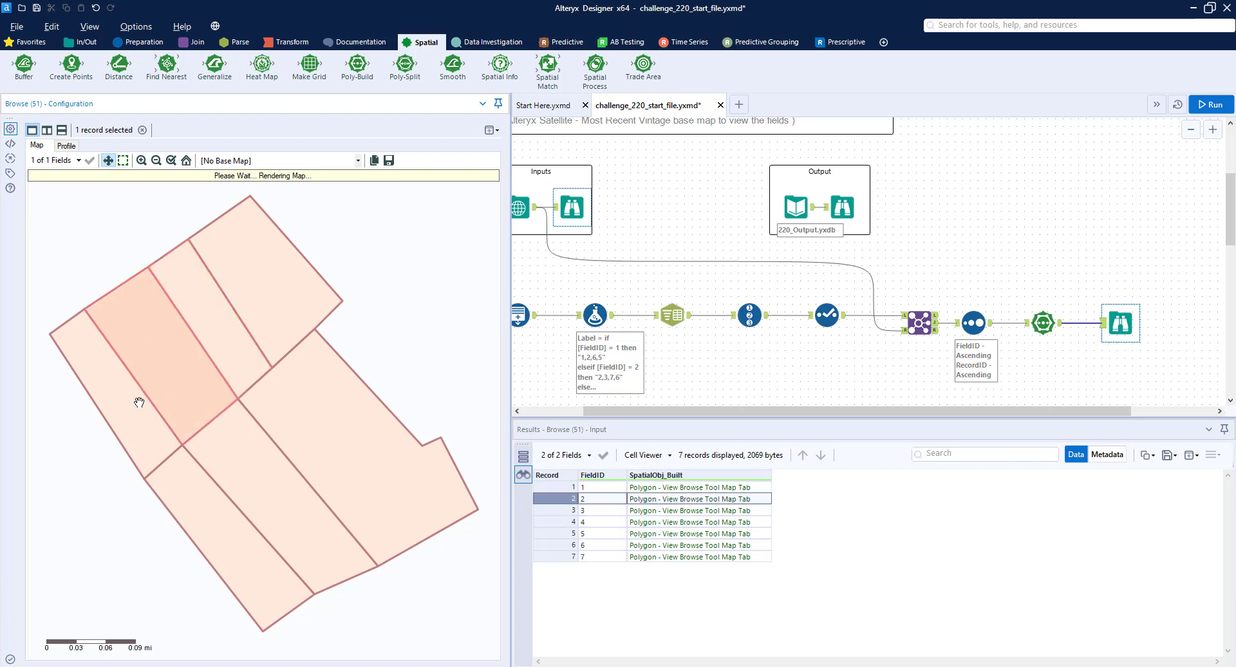
- Insert a Spatial Info tool between Poly-Build and Browse, output Area (Square Kilometers) and Length (Kilometers), run the workflow, and view the Browse results
drag(824, 413, 908, 413)
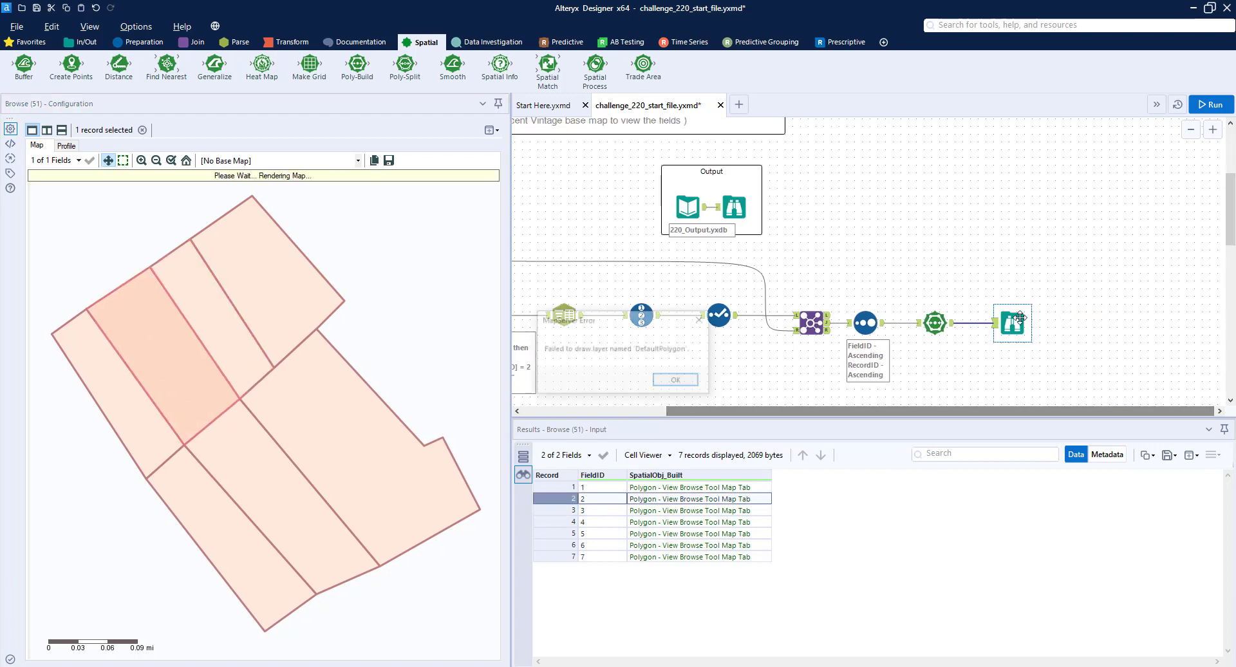
click(676, 381)
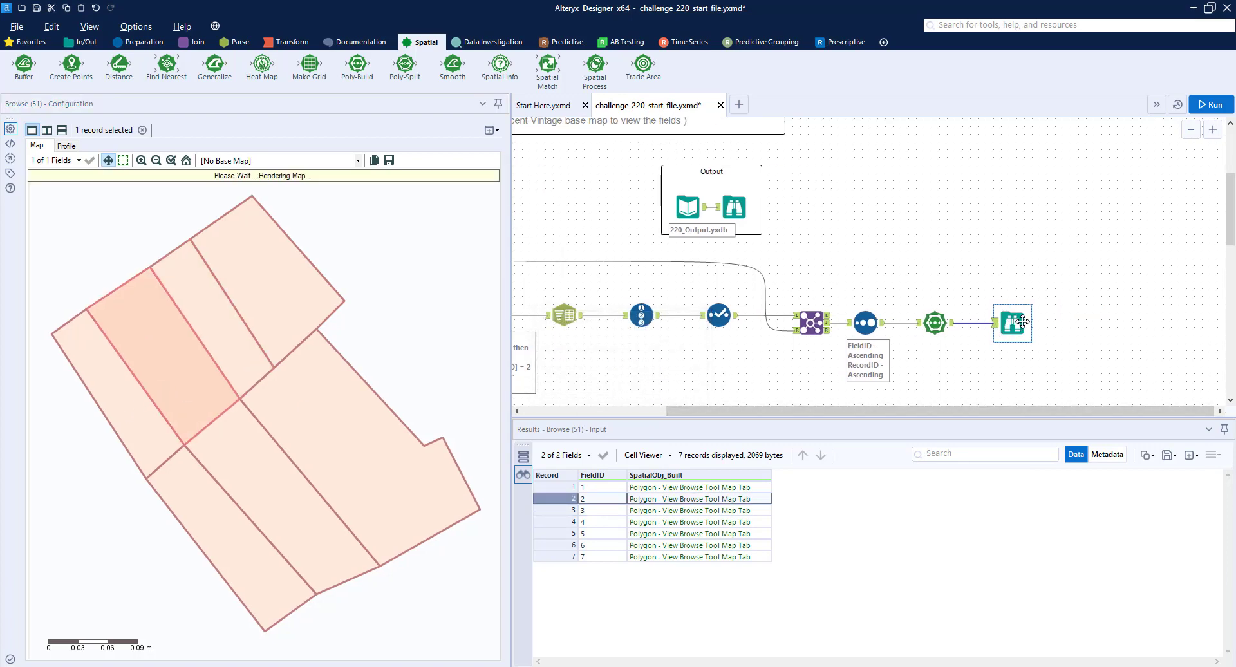
drag(1023, 322, 1108, 322)
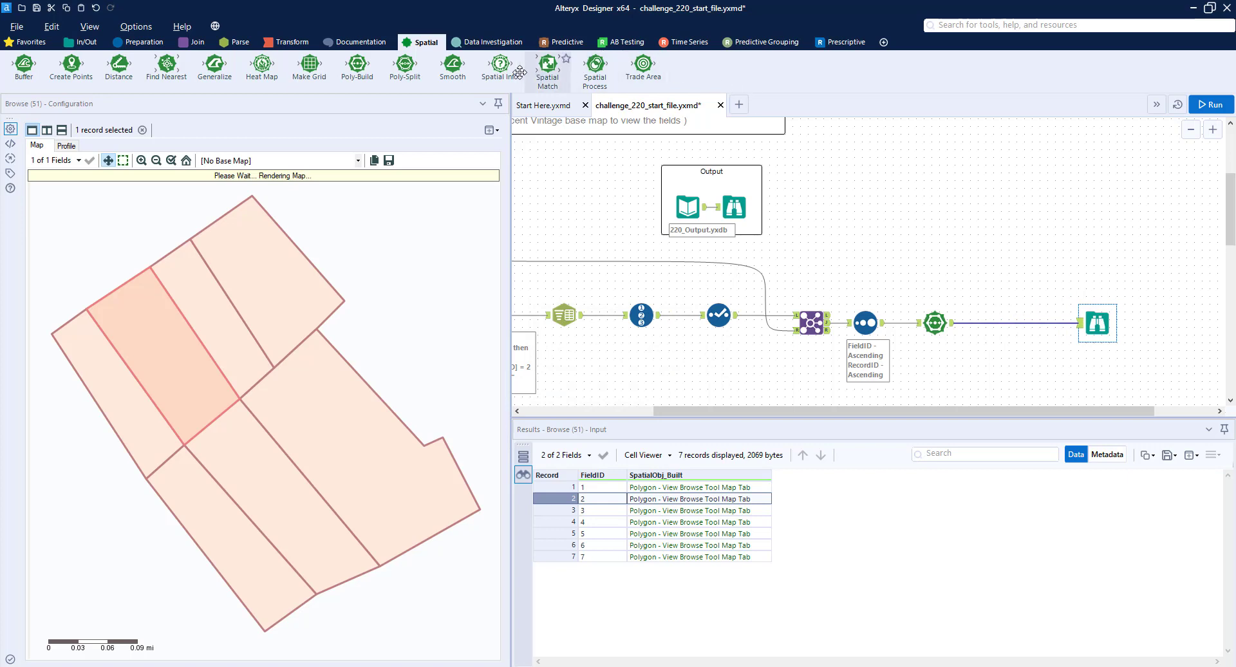
drag(520, 72, 1013, 323)
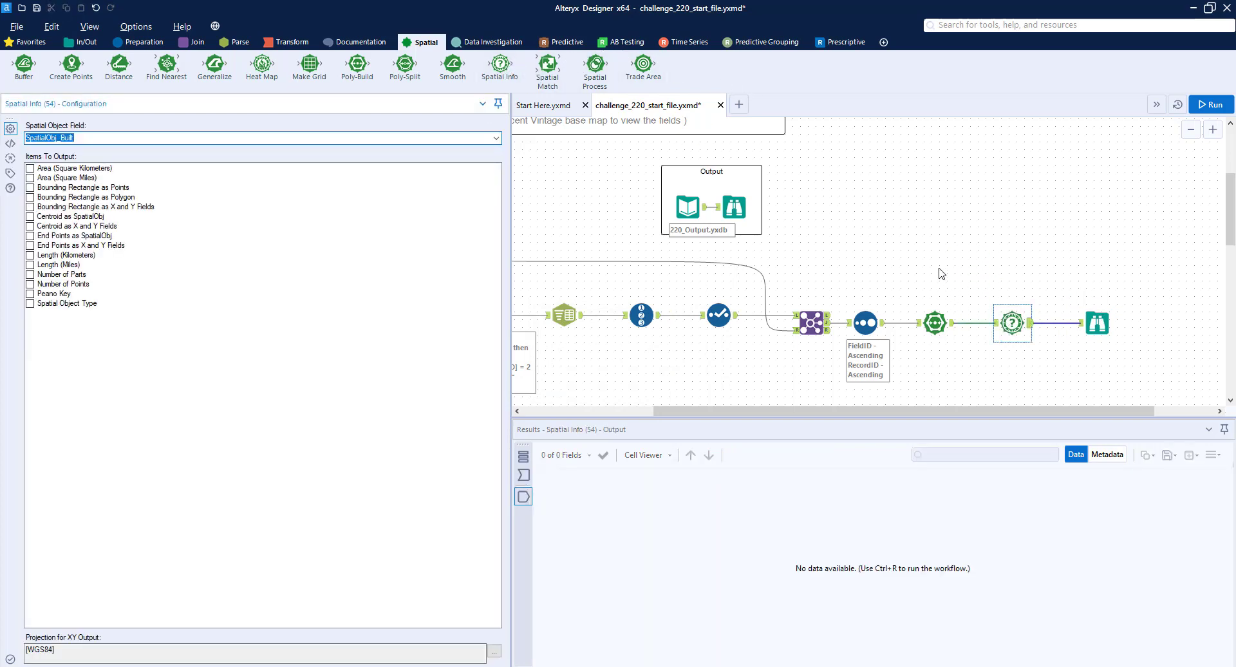
click(29, 169)
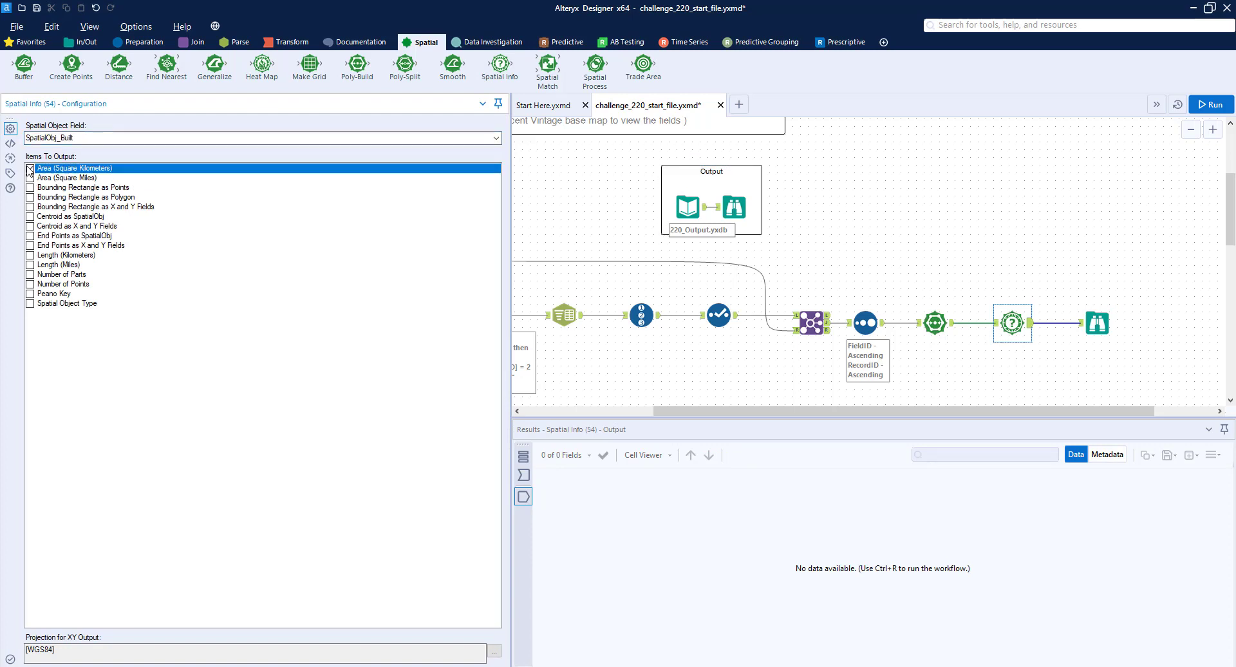
click(31, 256)
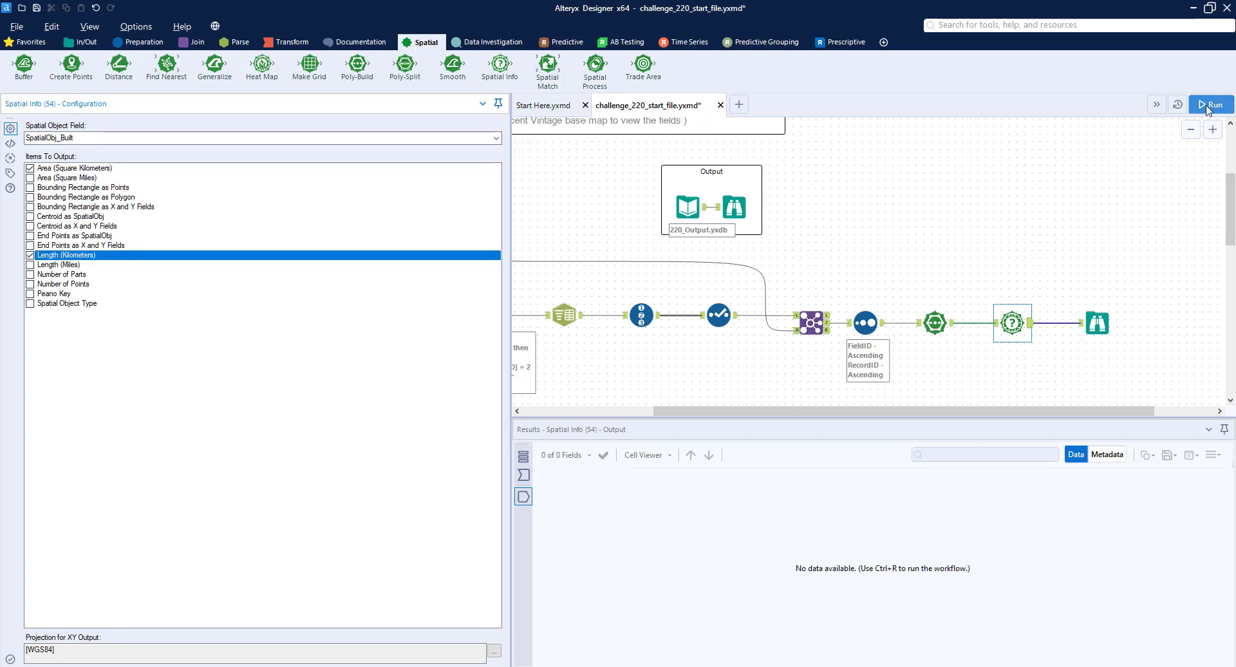
click(1210, 105)
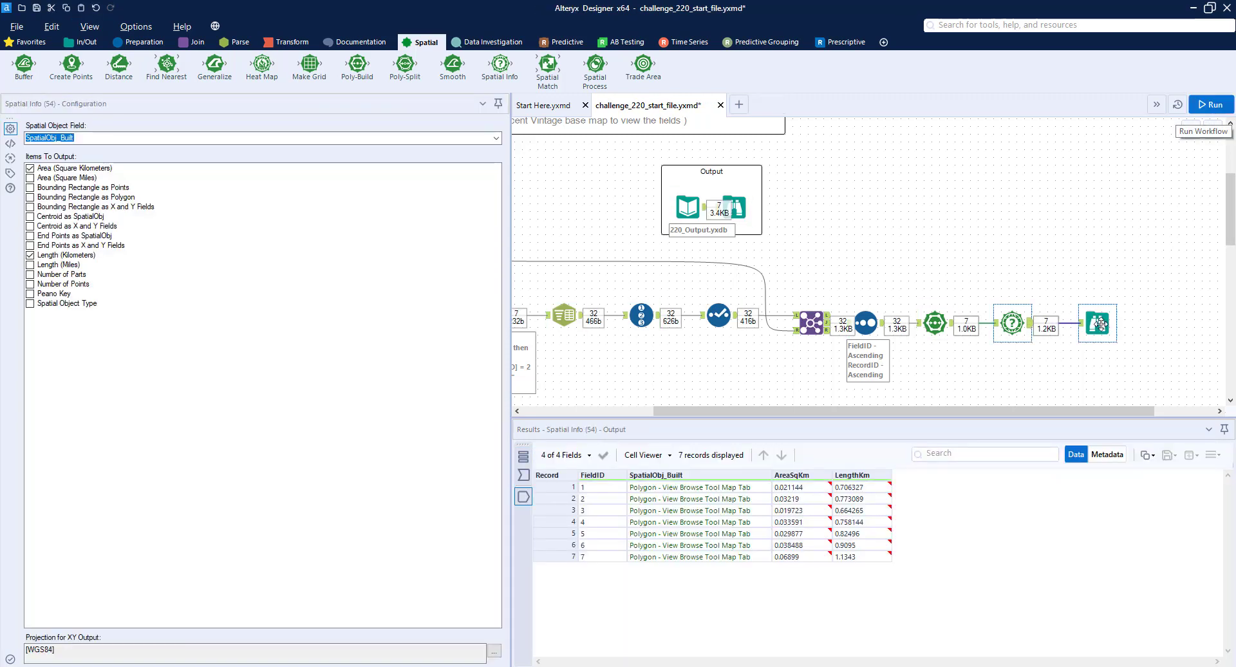
click(1097, 323)
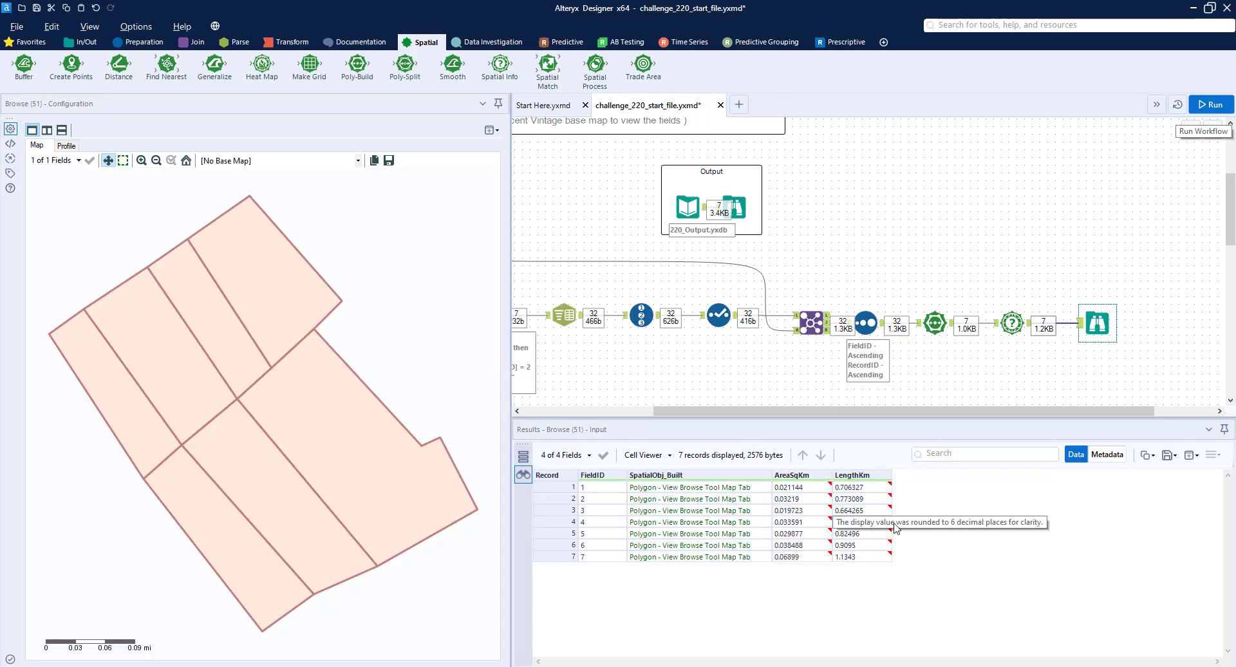
- Compare the field areas and lengths with the expected values in the Output container's Browse results
click(566, 487)
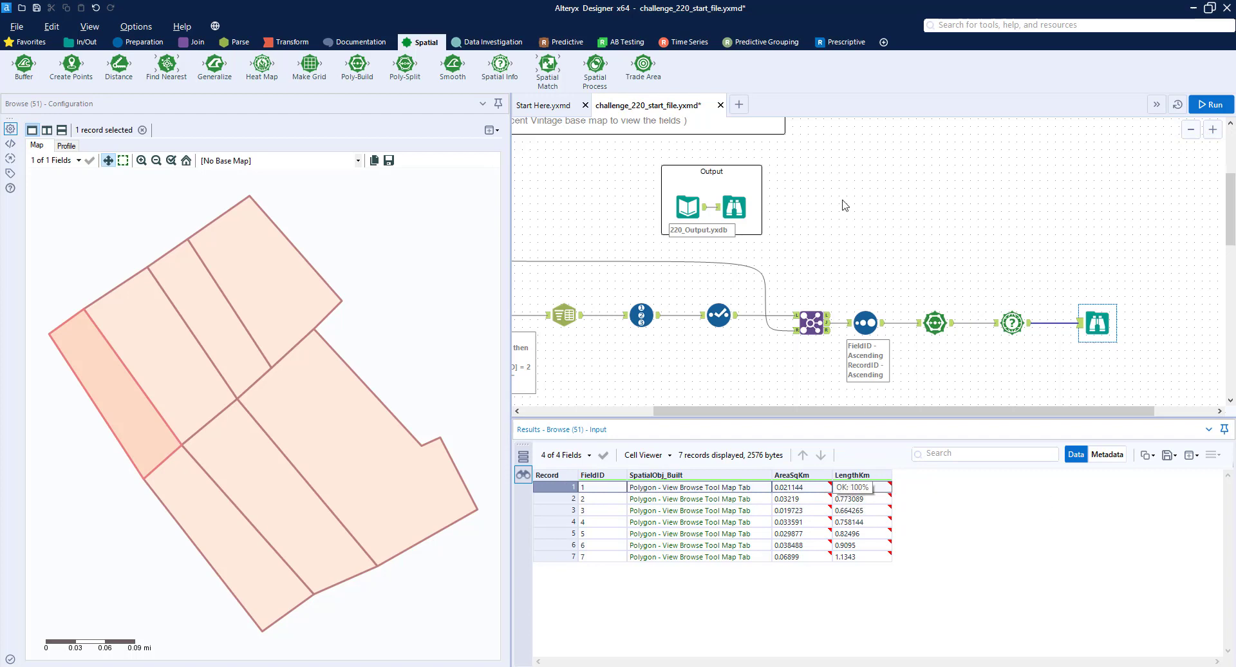
click(739, 207)
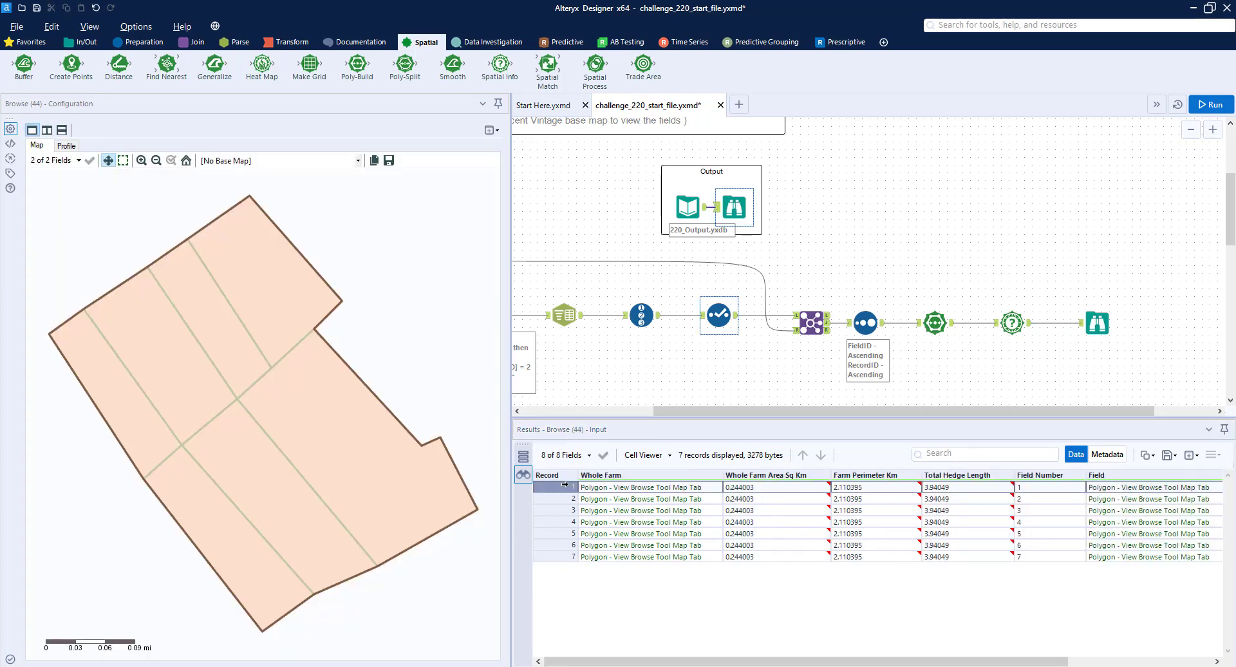
drag(910, 664, 1127, 618)
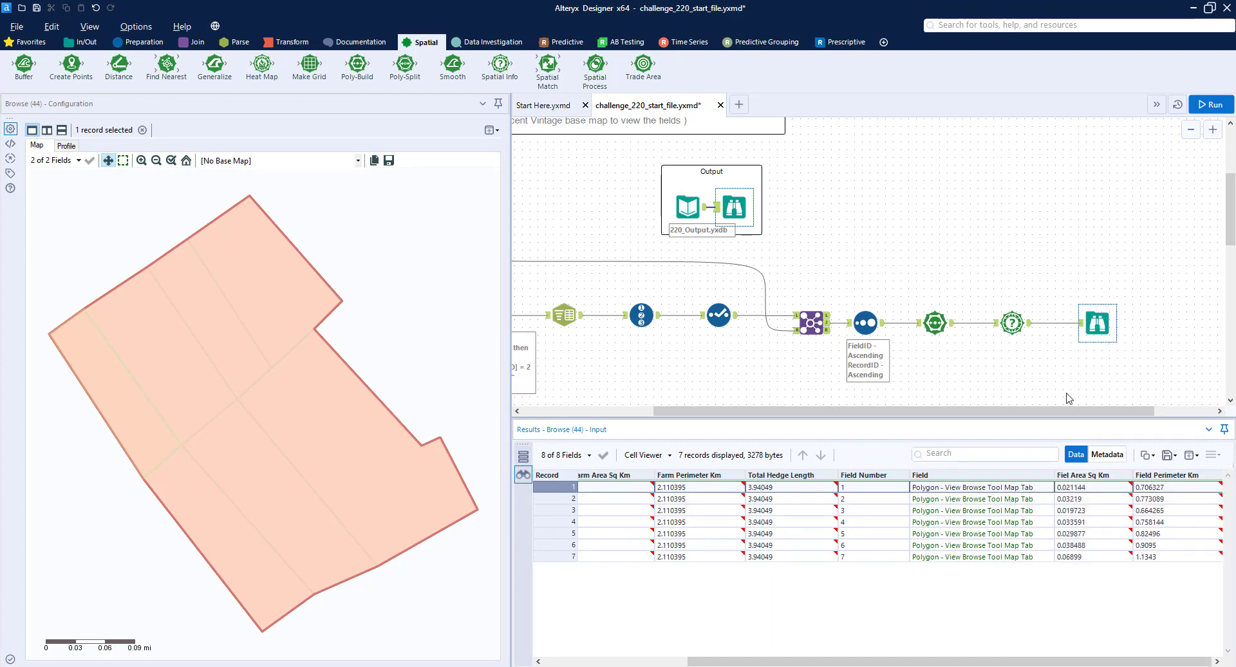
- Add a Summarize tool branching from the Poly-Build output and combine the SpatialObj_Built field with the spatial Combine action
drag(1073, 410, 1151, 387)
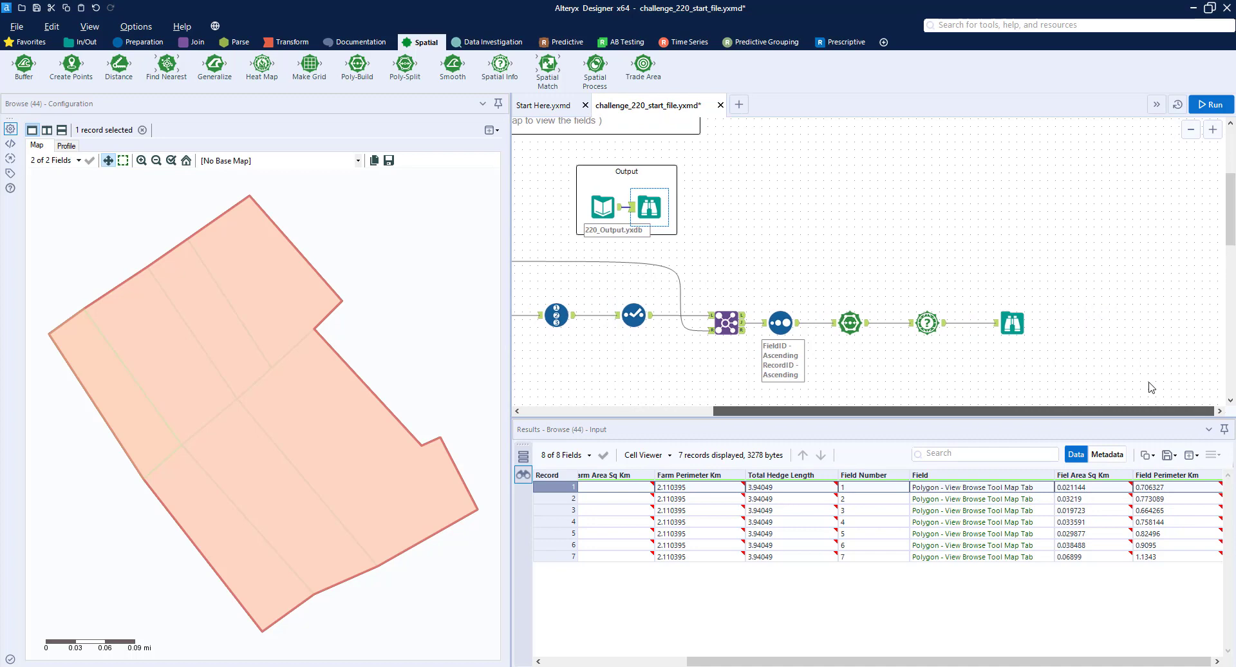
click(287, 41)
drag(214, 64, 904, 277)
click(89, 176)
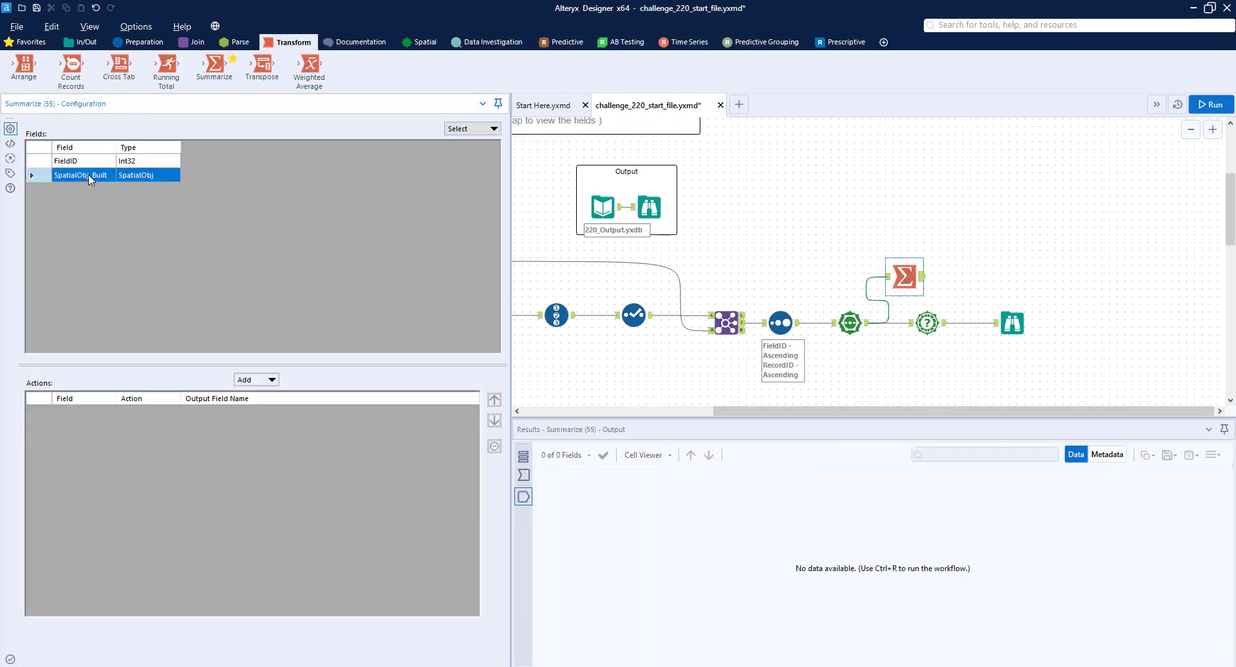
click(262, 380)
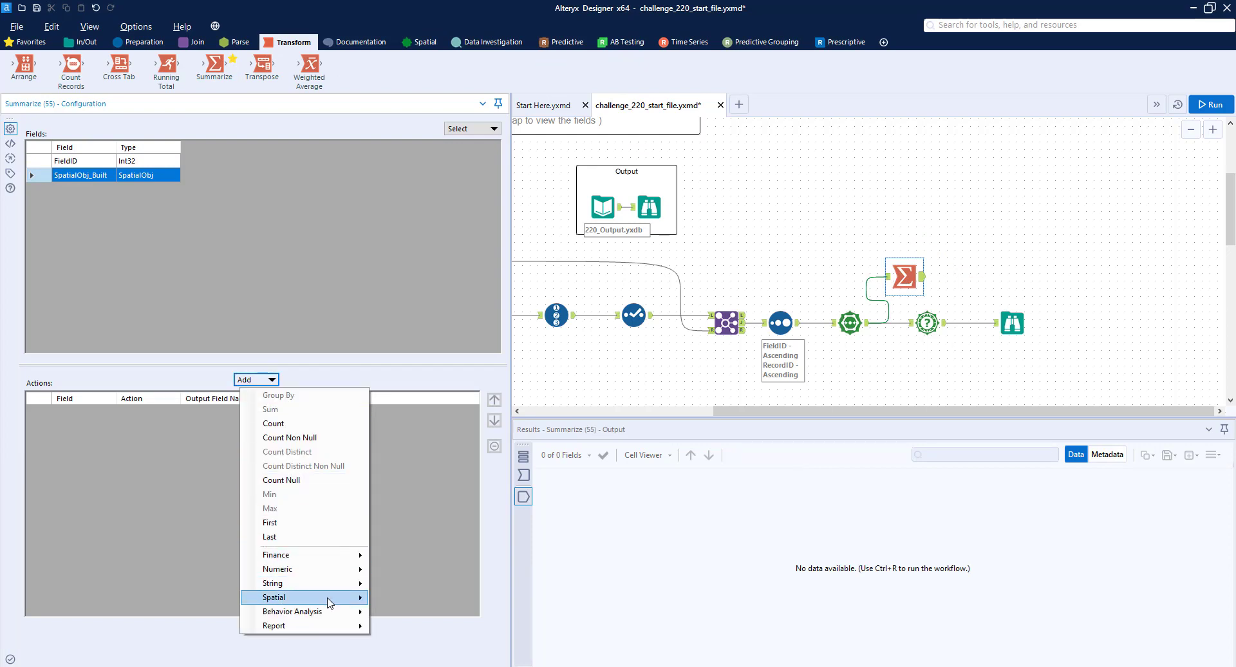
mouse_move(327, 598)
click(405, 598)
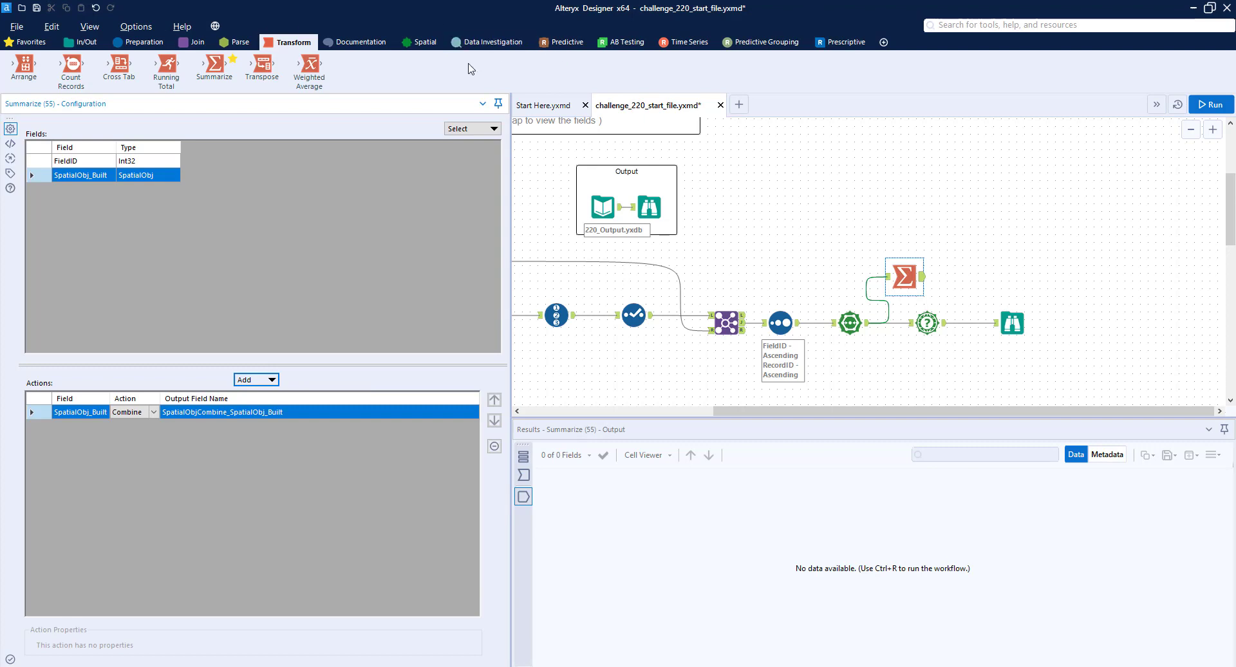
- Add a Spatial Info tool after Summarize with Area (Square Kilometers) and Length (Kilometers), run the workflow, and check against the expected output
click(421, 43)
drag(1016, 229, 973, 270)
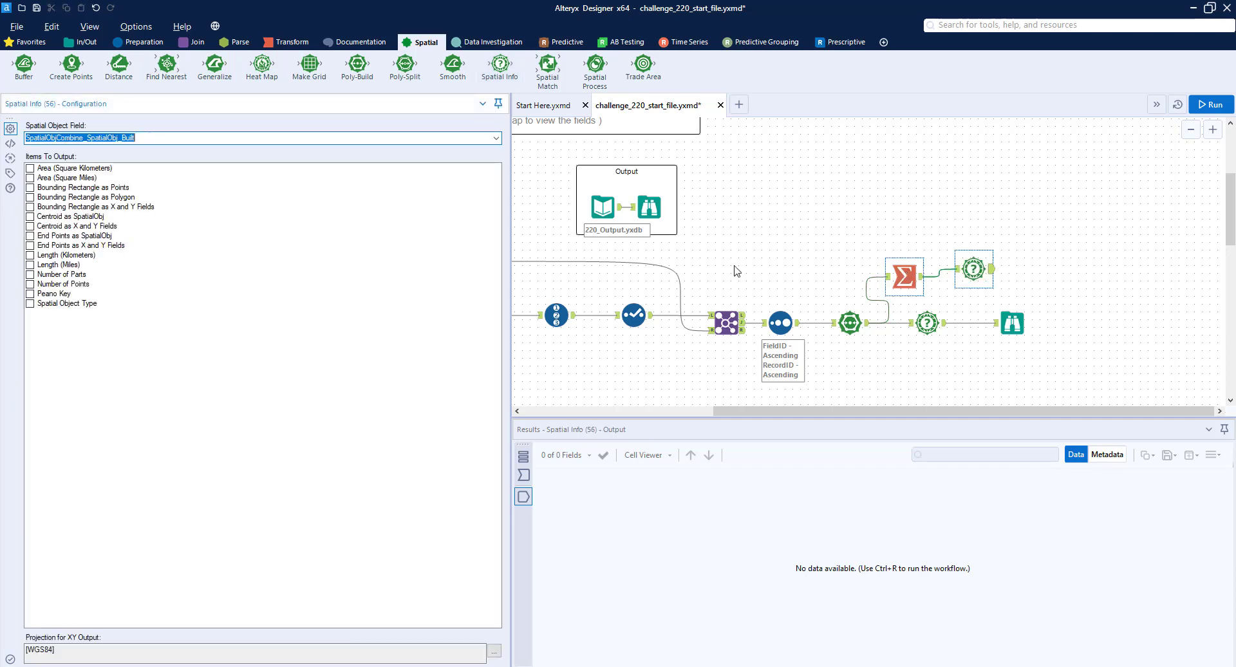
click(30, 169)
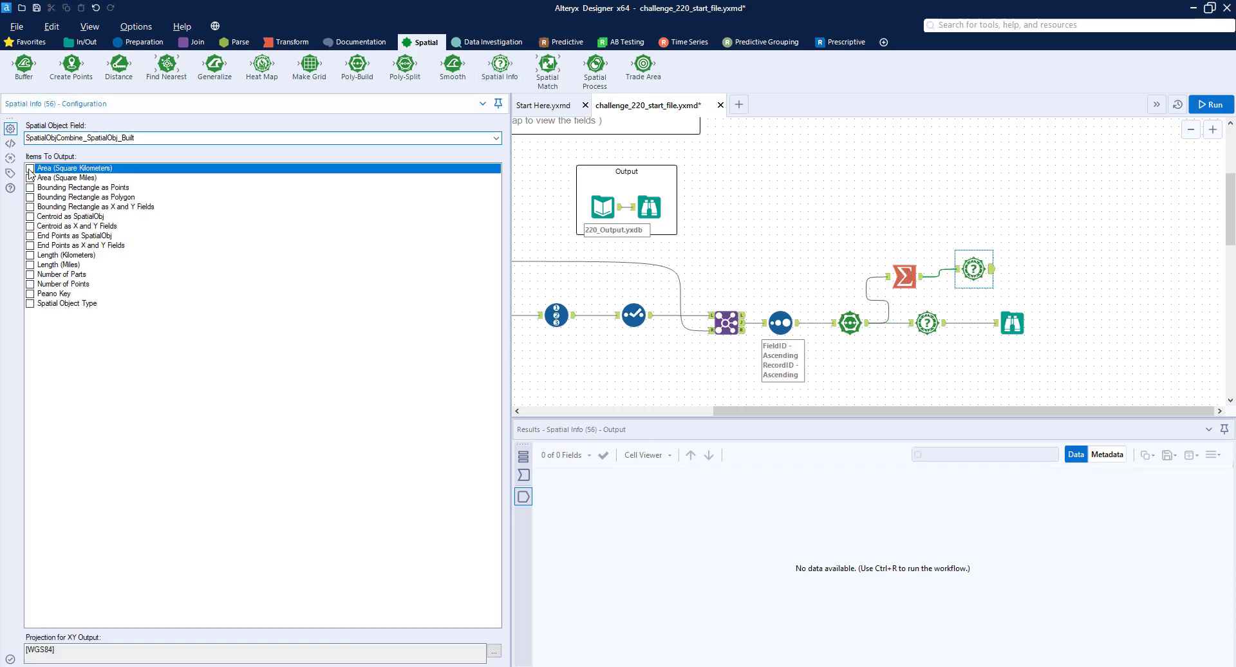
click(30, 256)
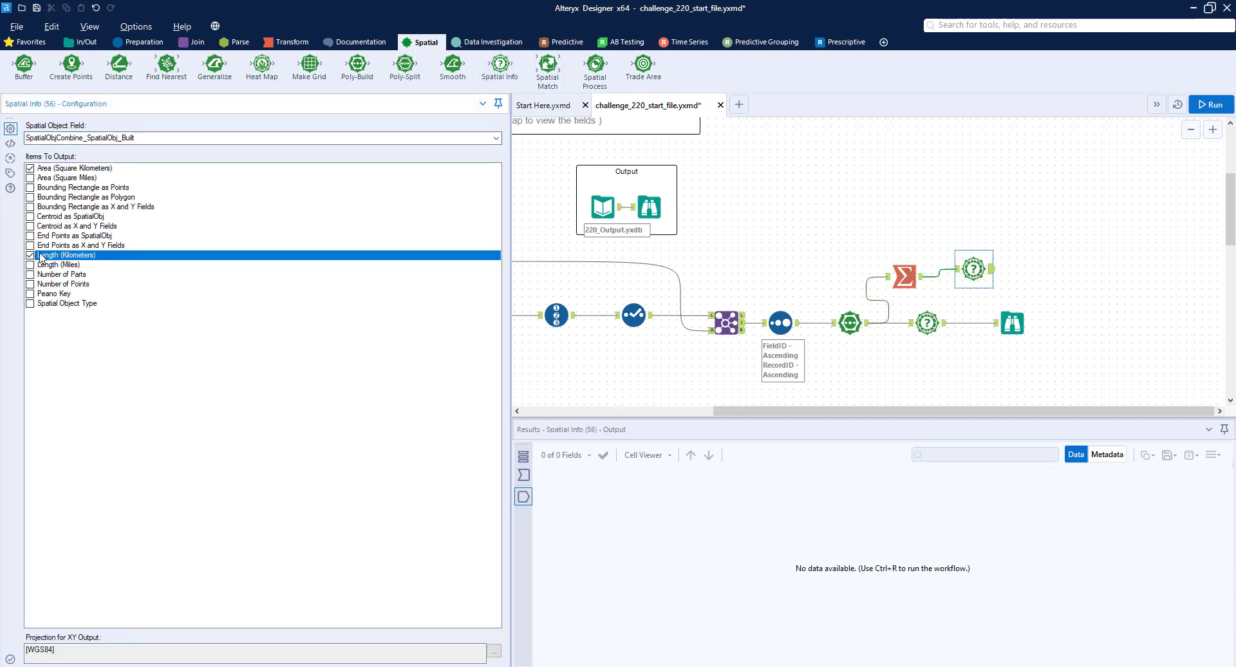
click(1211, 104)
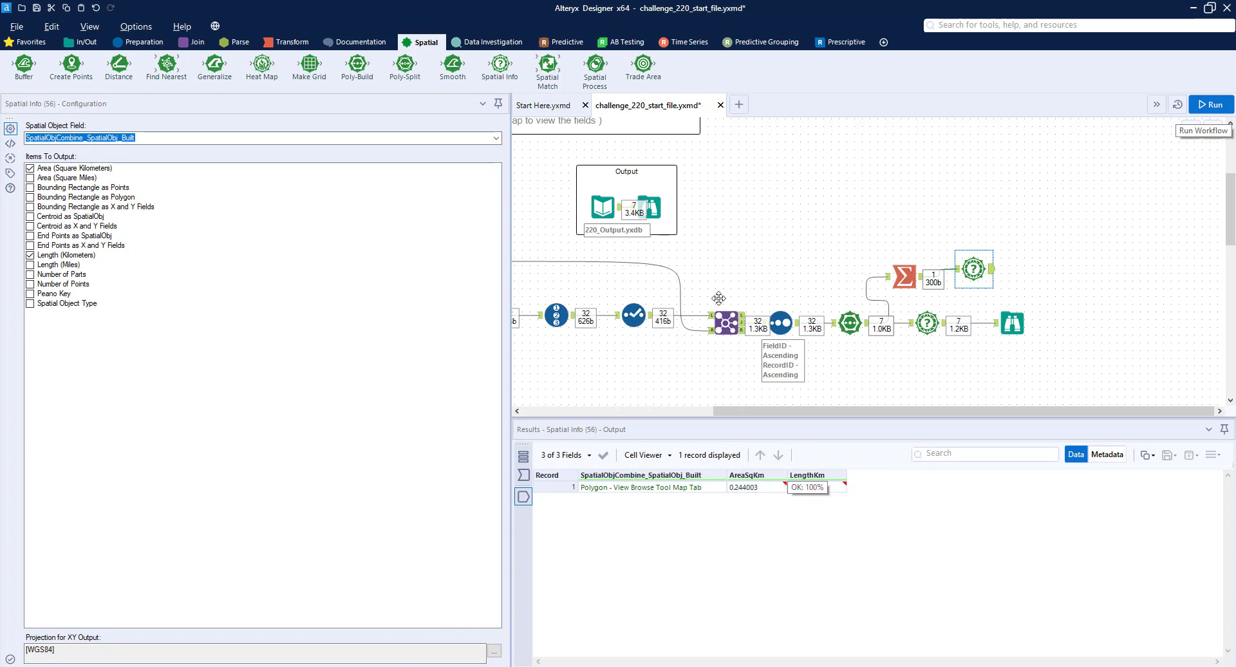
click(649, 207)
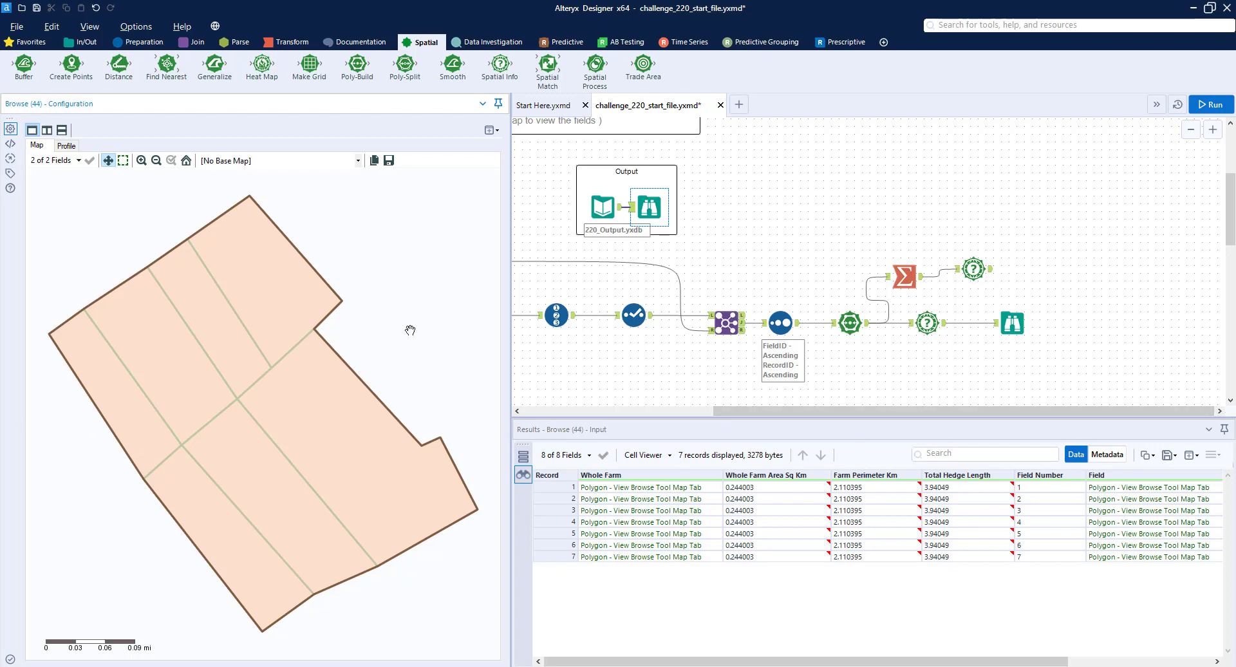
- Add an Append Fields tool below the main stream, feed both its inputs from the Map Input points, and set it to Allow All Appends
scroll(815, 363, down, 1)
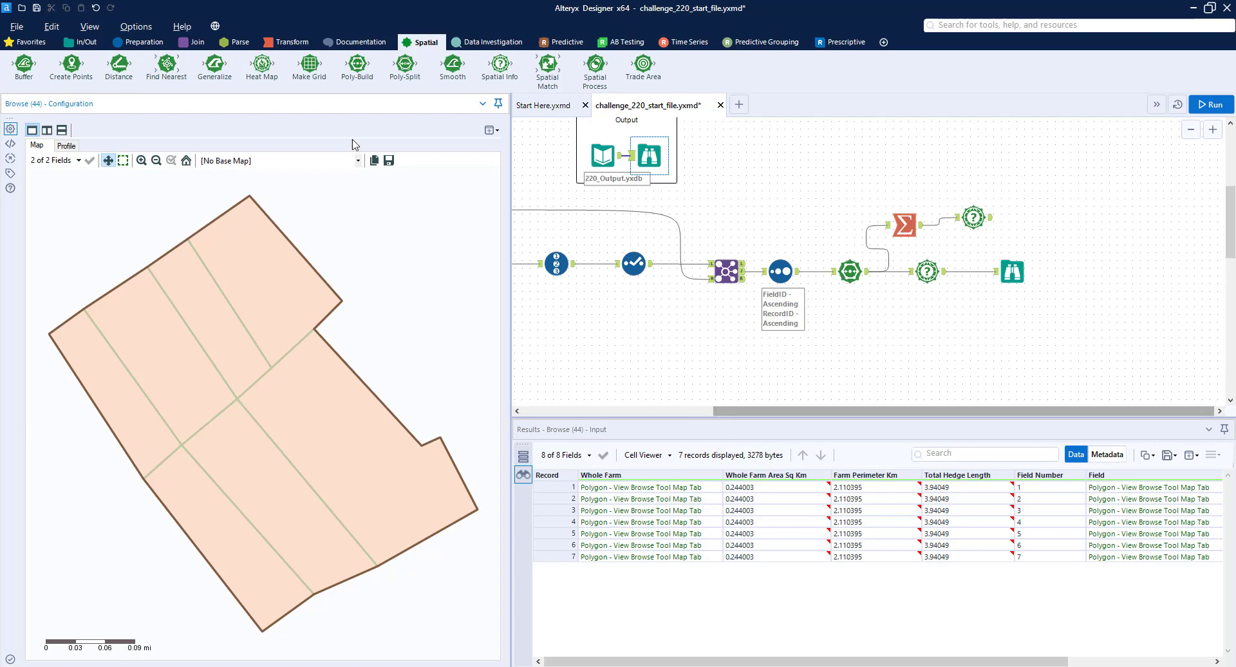
click(196, 43)
drag(23, 64, 789, 358)
drag(805, 407, 638, 408)
mouse_move(1009, 348)
mouse_down()
mouse_move(579, 158)
mouse_move(1025, 360)
mouse_up()
click(1025, 359)
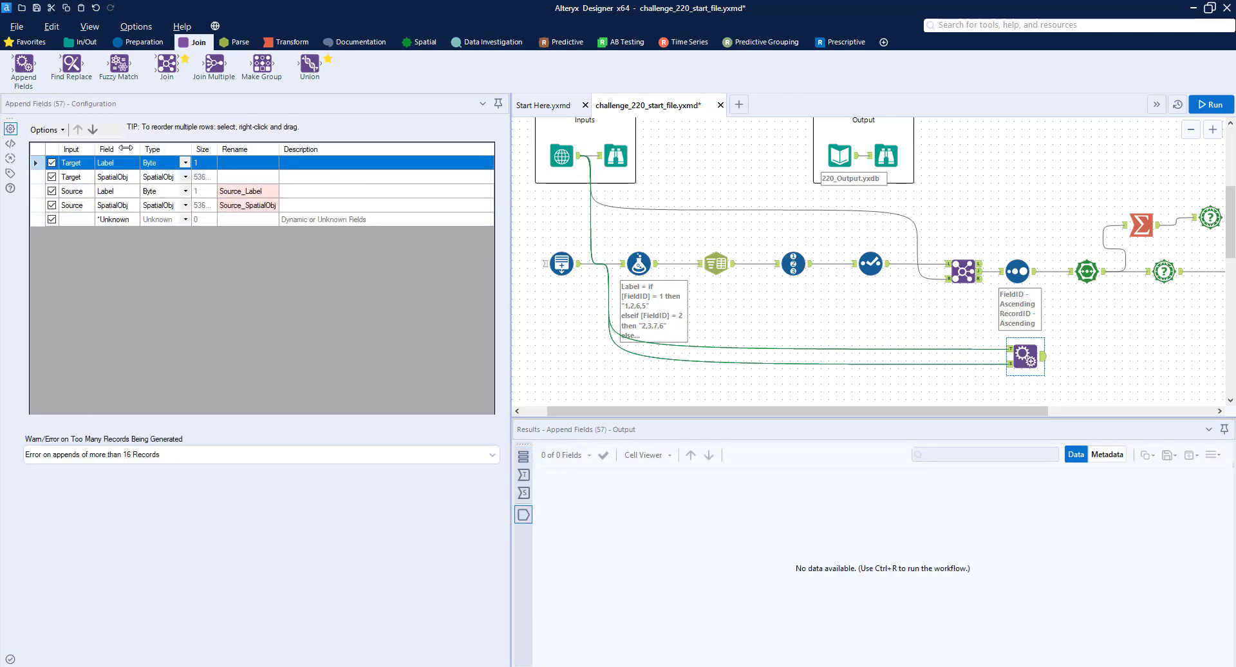
click(180, 455)
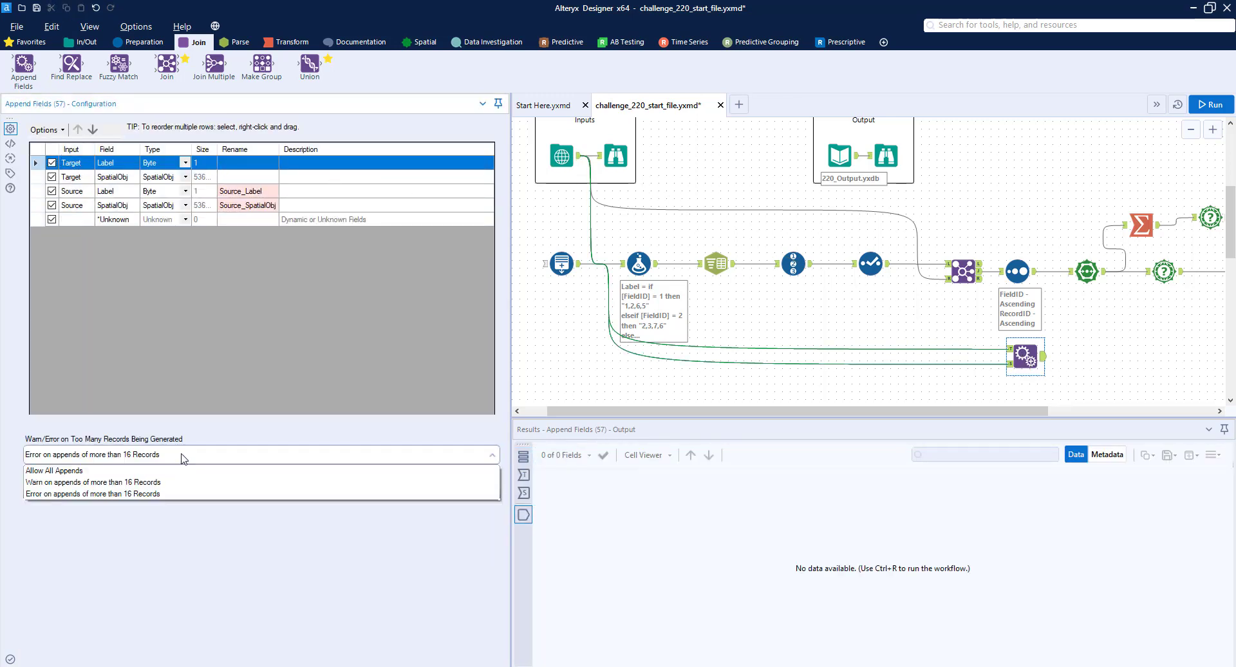
click(180, 470)
- Attach a Browse tool to the Append Fields output, run the workflow, and view the appended point pairs
click(82, 43)
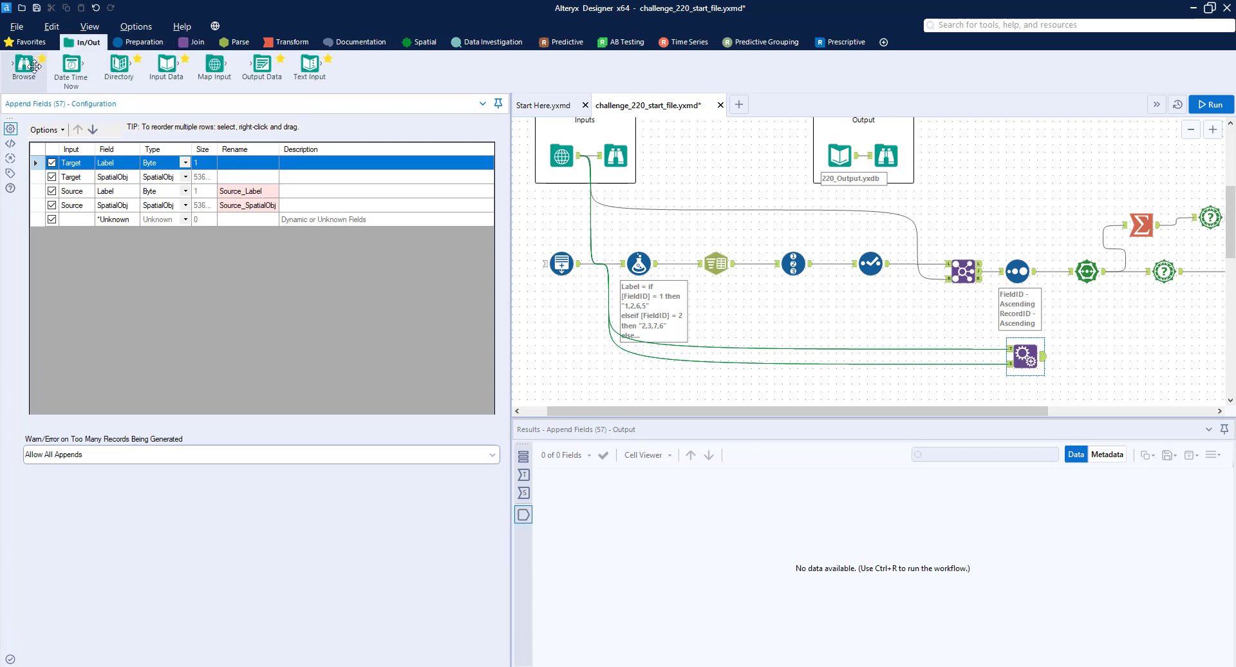
drag(24, 65, 1116, 356)
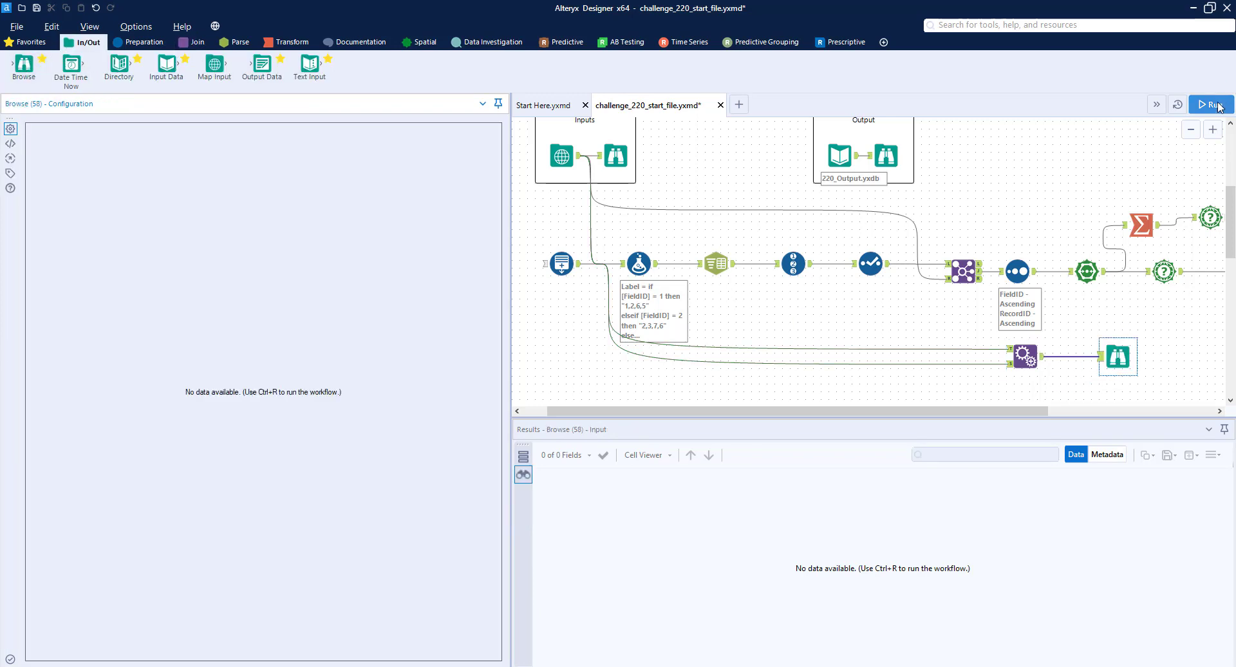
click(1211, 104)
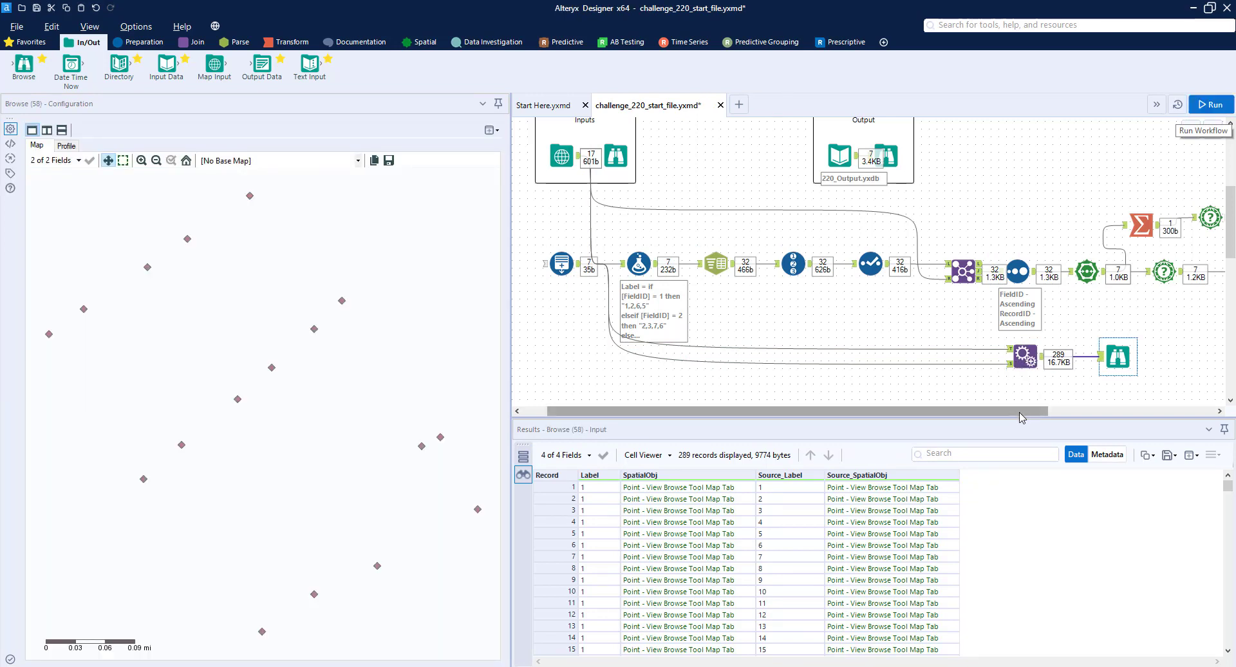
scroll(1038, 404, right, 5)
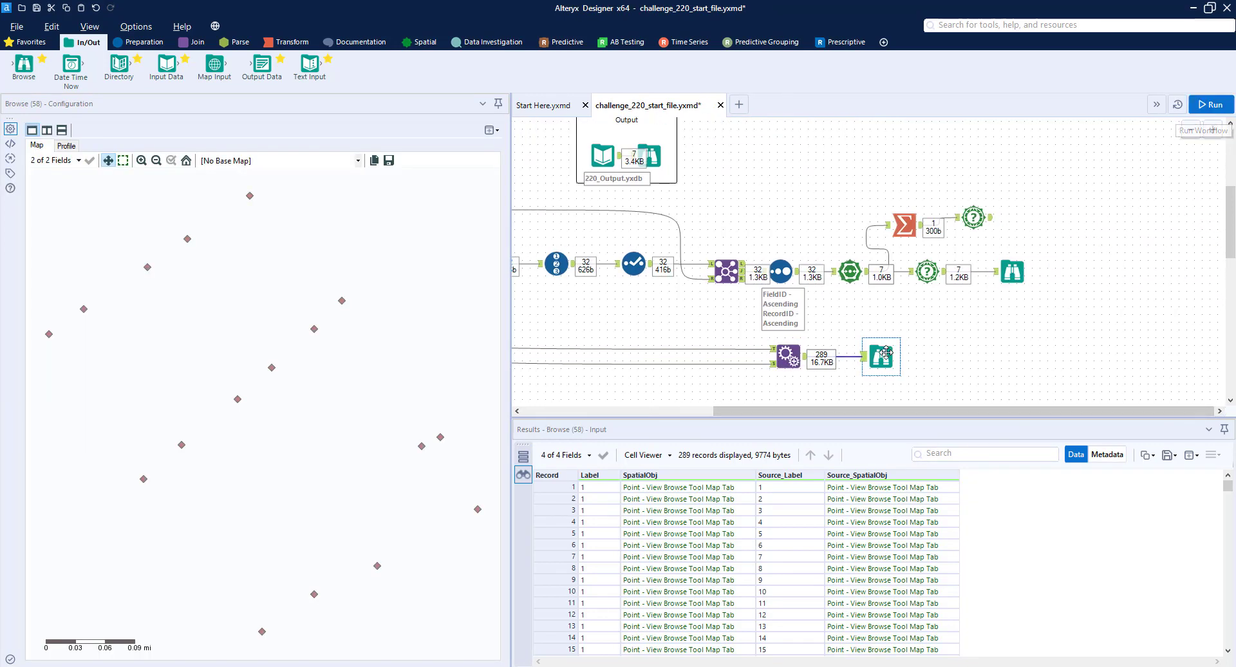
click(114, 322)
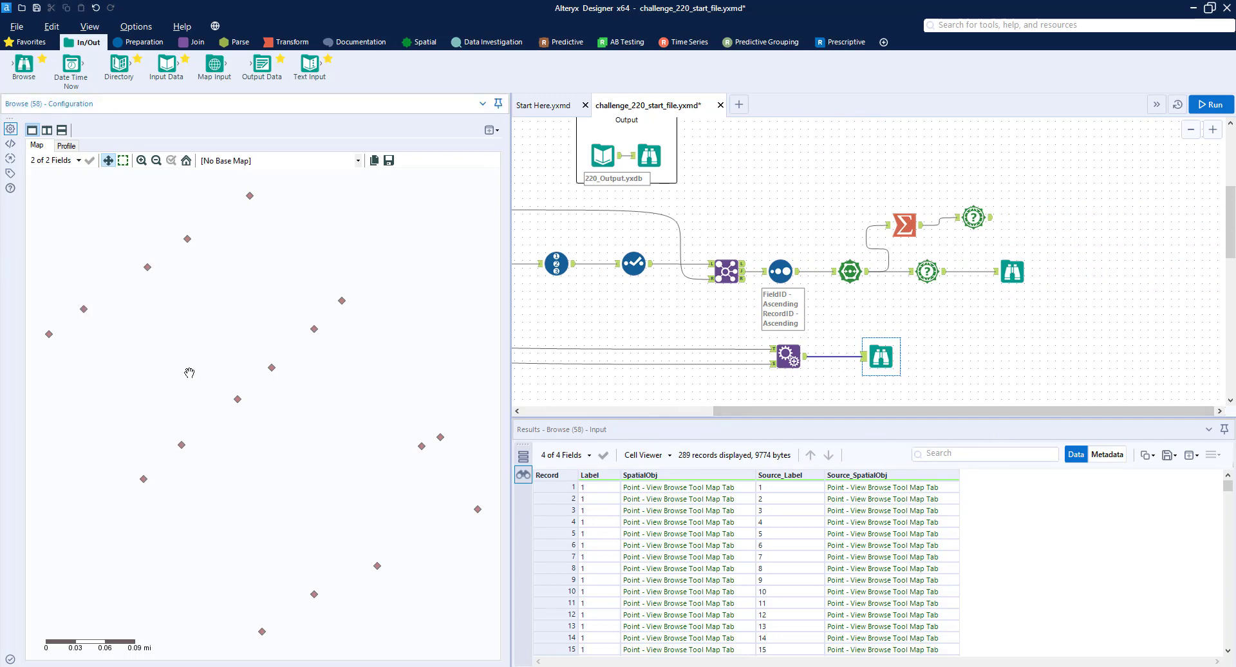
- Examine points 2 and 6 on the Inputs Browse satellite map to identify the hedge line between them
drag(799, 412, 602, 412)
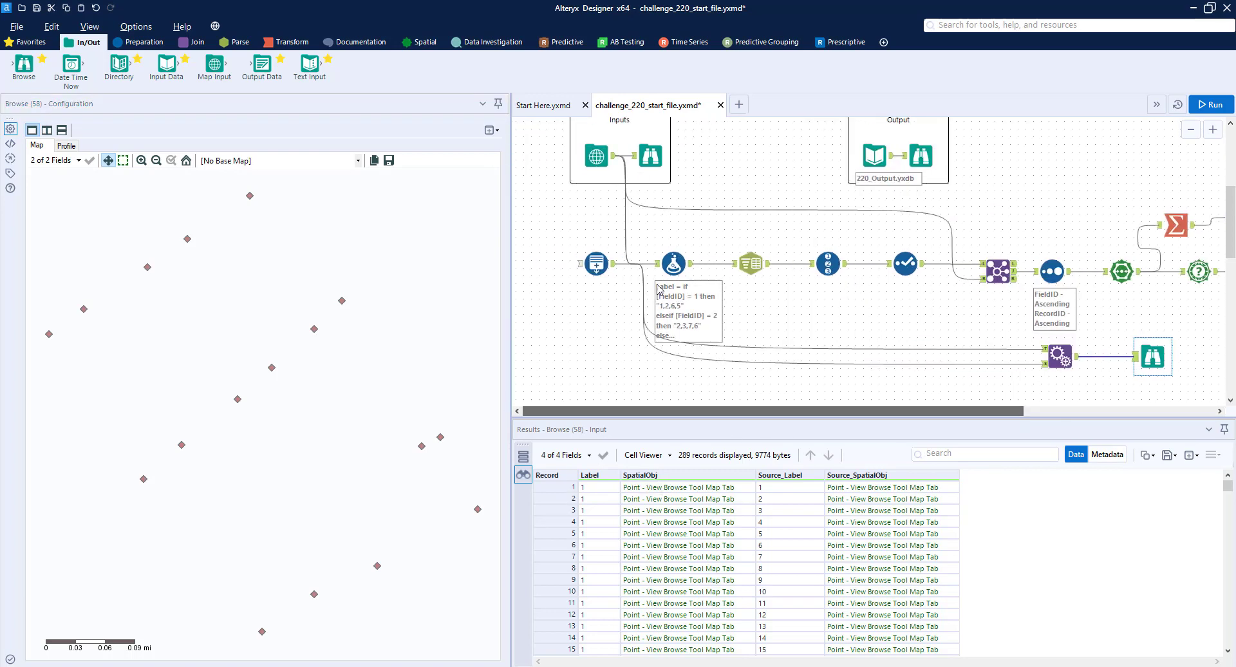
scroll(660, 283, up, 1)
click(656, 214)
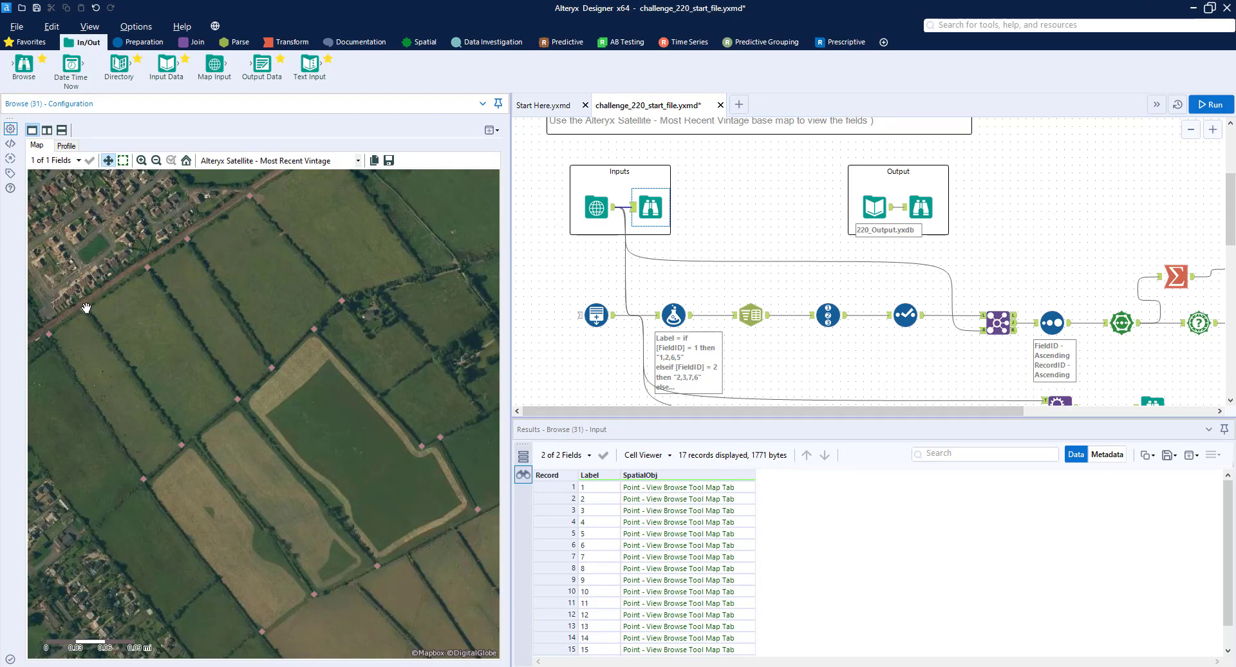
click(569, 497)
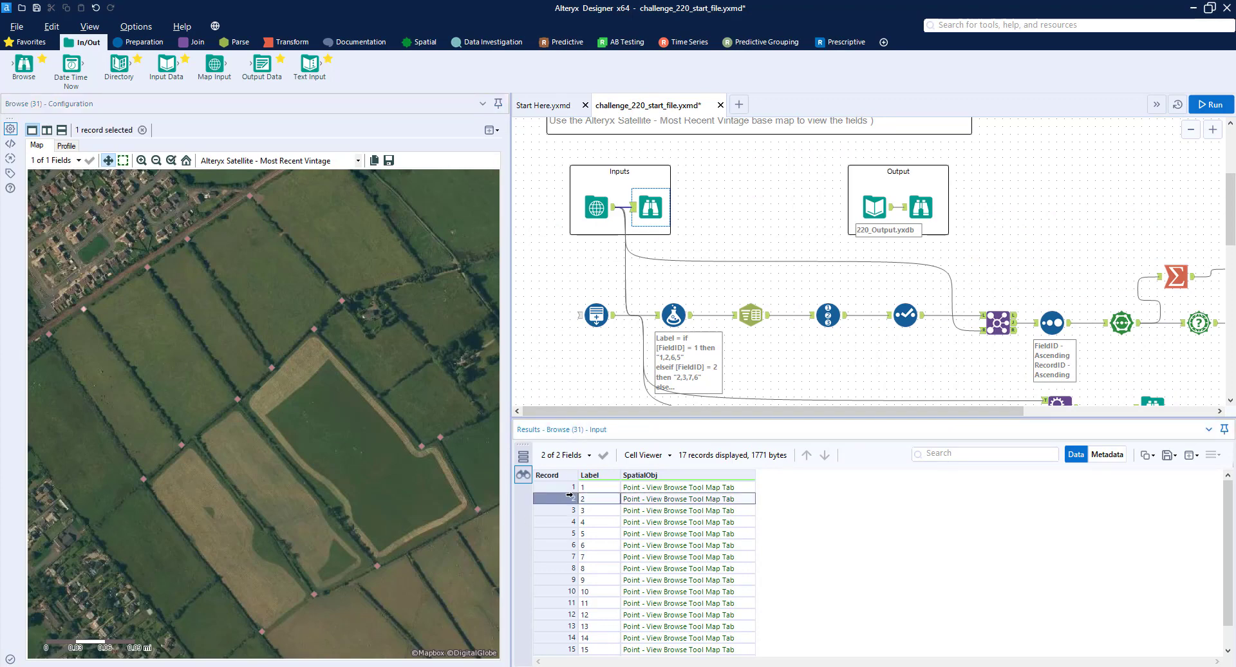
click(565, 535)
click(569, 544)
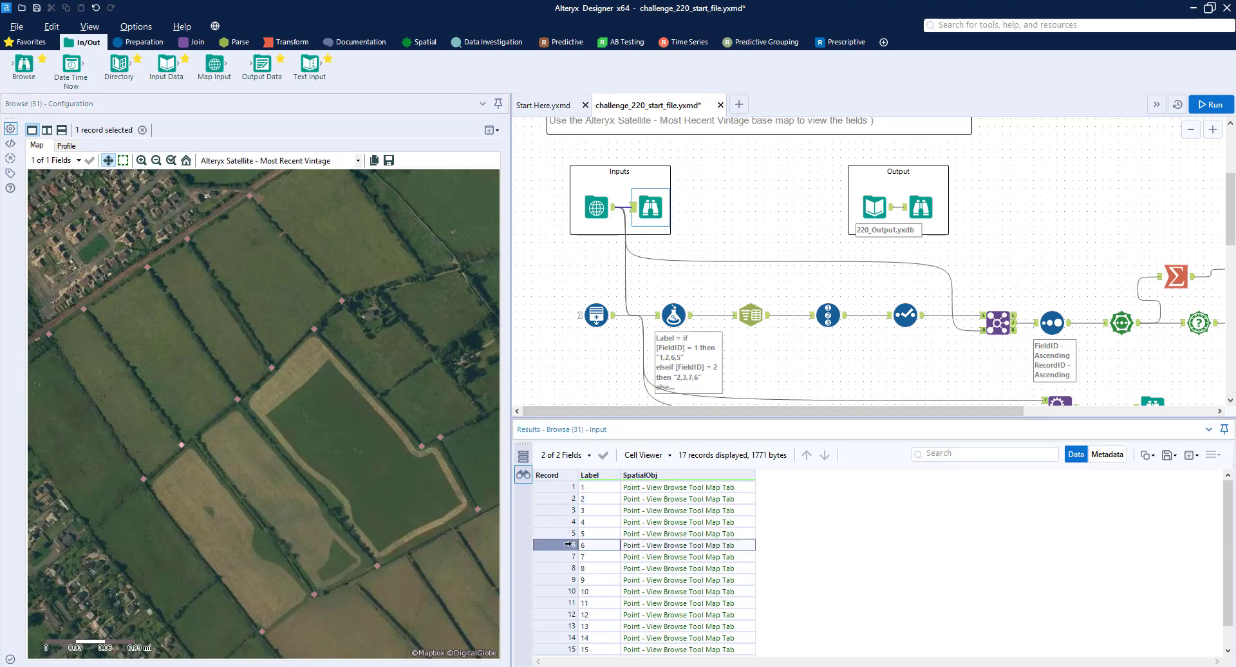
click(567, 500)
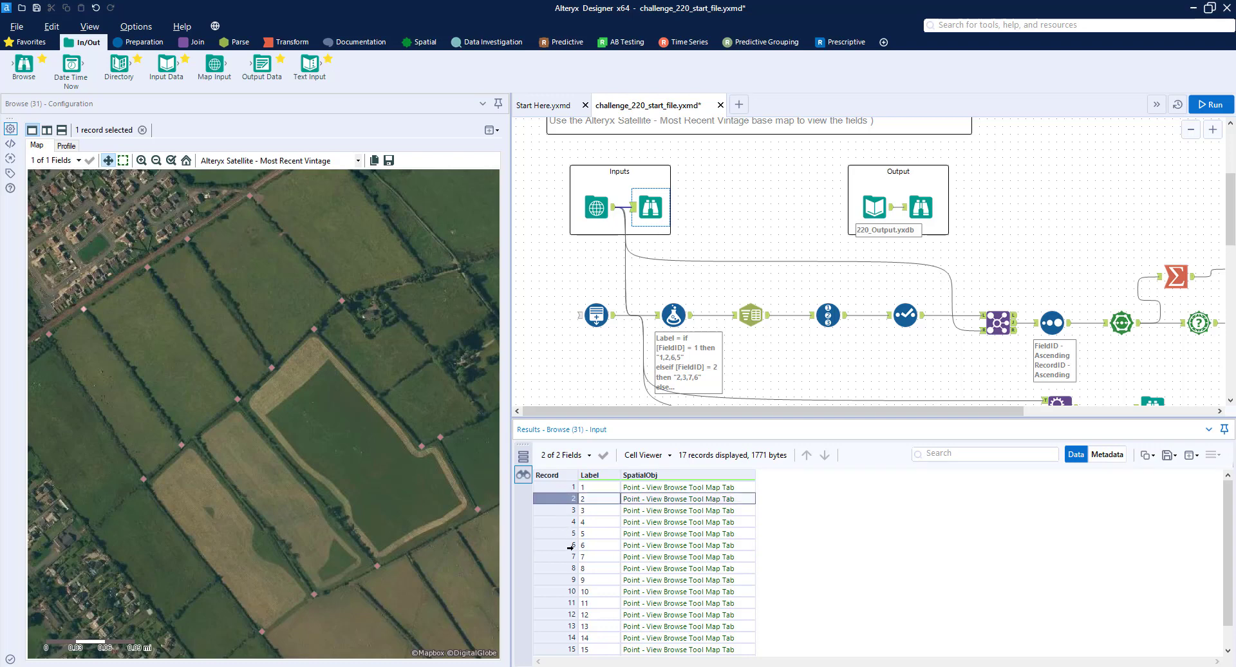
click(565, 544)
click(564, 499)
click(569, 545)
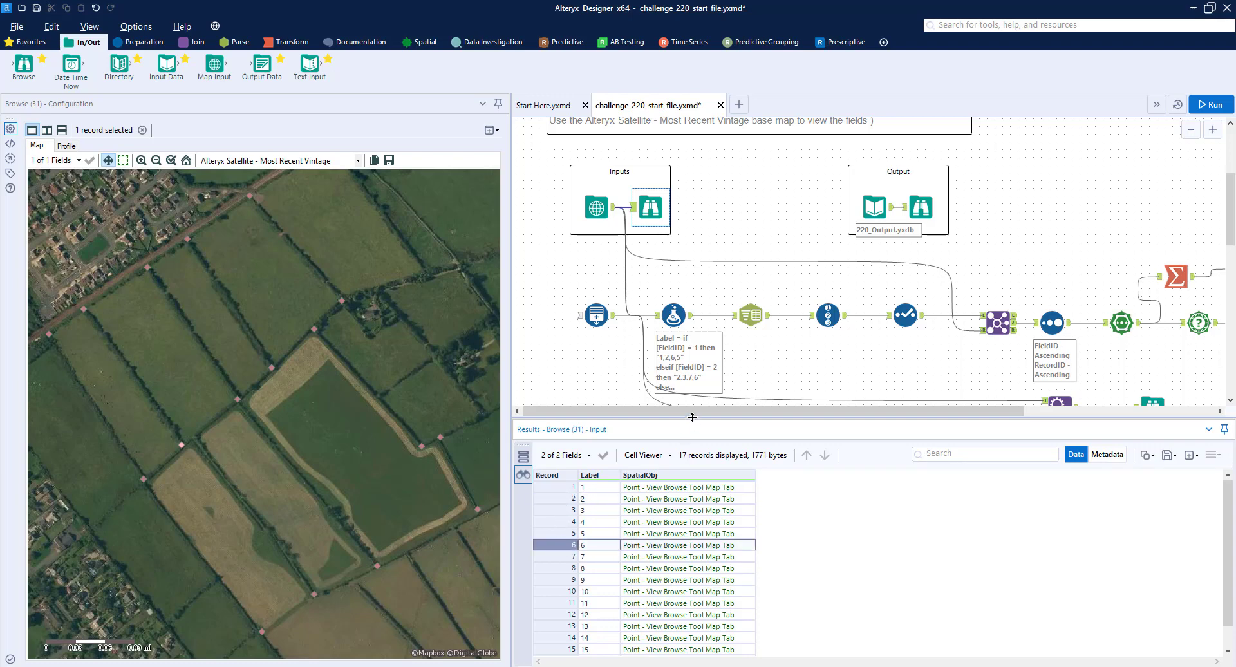
- Move the Browse tool farther from Append Fields and insert a Formula tool on the connection between them
drag(703, 414, 893, 414)
scroll(1000, 358, down, 3)
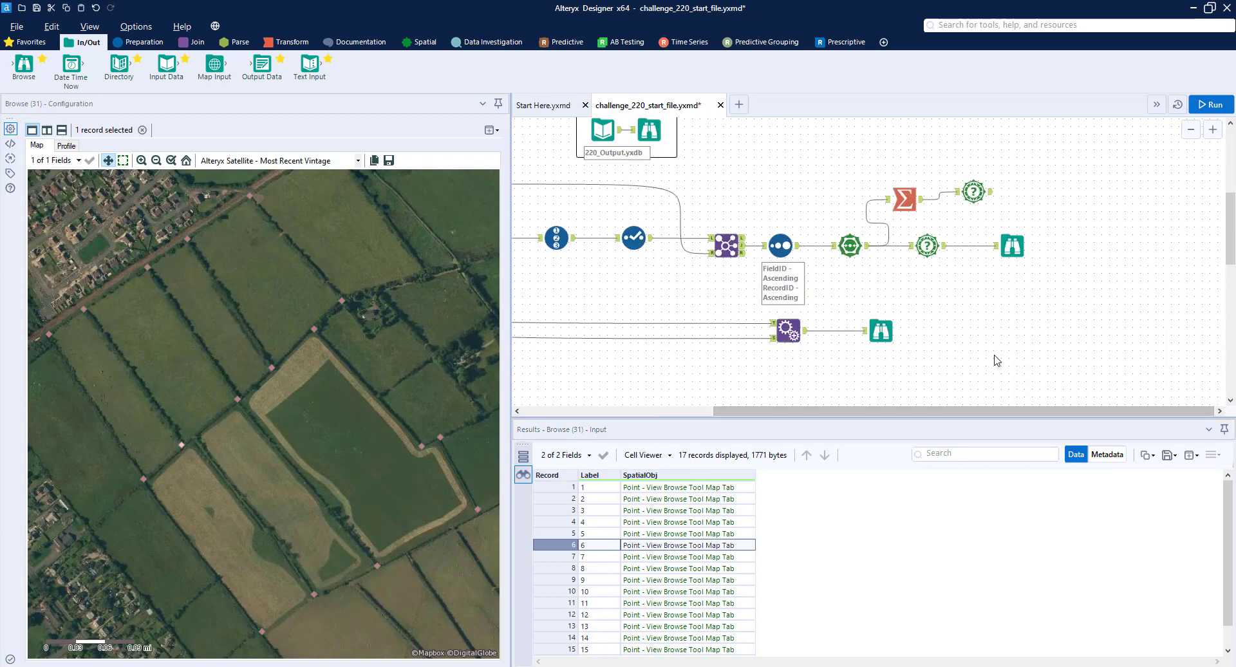
click(882, 331)
drag(882, 331, 968, 331)
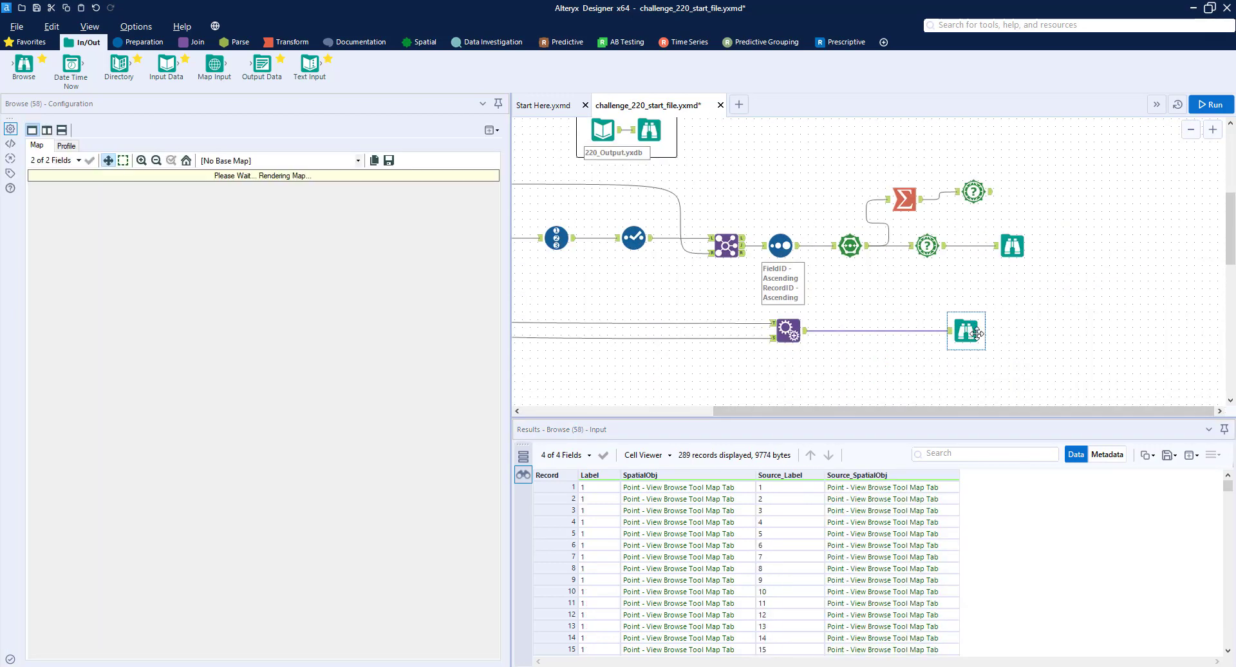
click(134, 42)
drag(214, 64, 861, 331)
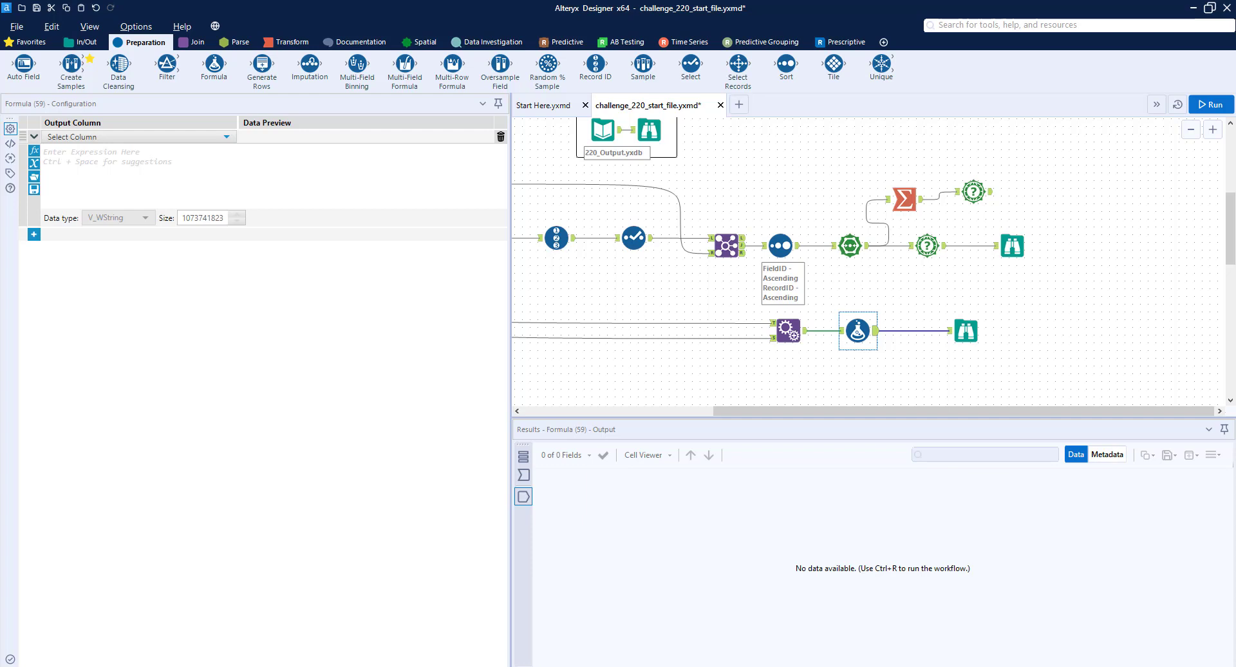
- Enter an IF formula returning "Match" for Label/Source_Label pairs 2-6, 3-7, 4-8, 8-9, 5-6, 6-7, 7-8, 6-11 and 7-12, else null(), and run the workflow
click(125, 161)
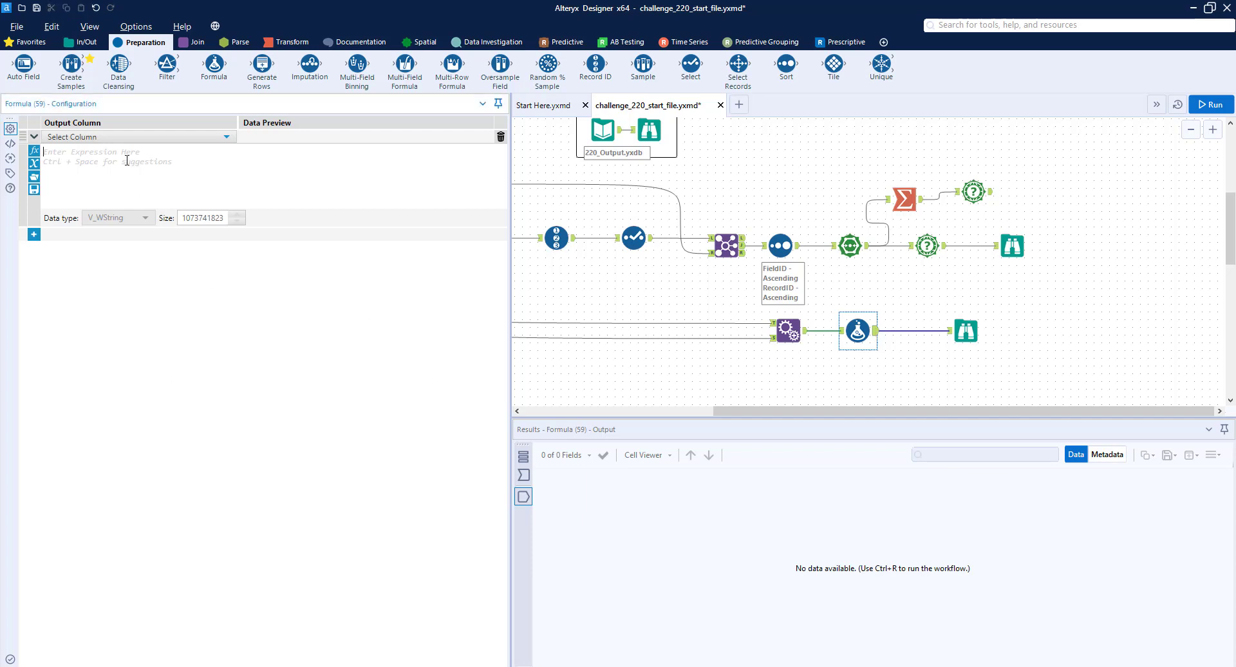
text(if ([Label] = 2 and [Source_Label] = 6) OR     ([Label] = 3 and [Source_Label] = 7) OR     ([Label] = 4 and [Source_Label] = 8) OR     ([Label] = 8 and [Source_Label] = 9) OR     ([Label] = 5 and [Source_Label] = 6) OR     ([Label] = 6 and [Source_Label] = 7) OR     ([Label] = 7 and [Source_Label] = 8) OR     ([Label] = 6 and [Source_Label] = 11) OR     ([Label] = 7 and [Source_Label] = 12) then "Match" else null() endif)
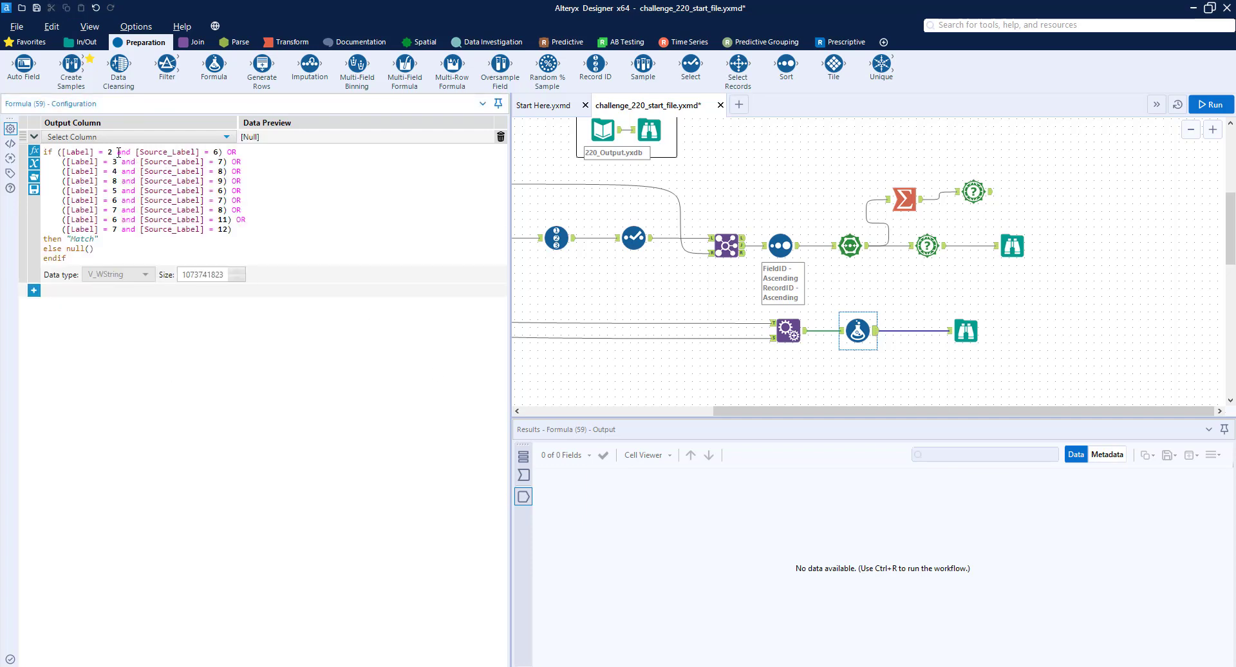
drag(107, 152, 220, 152)
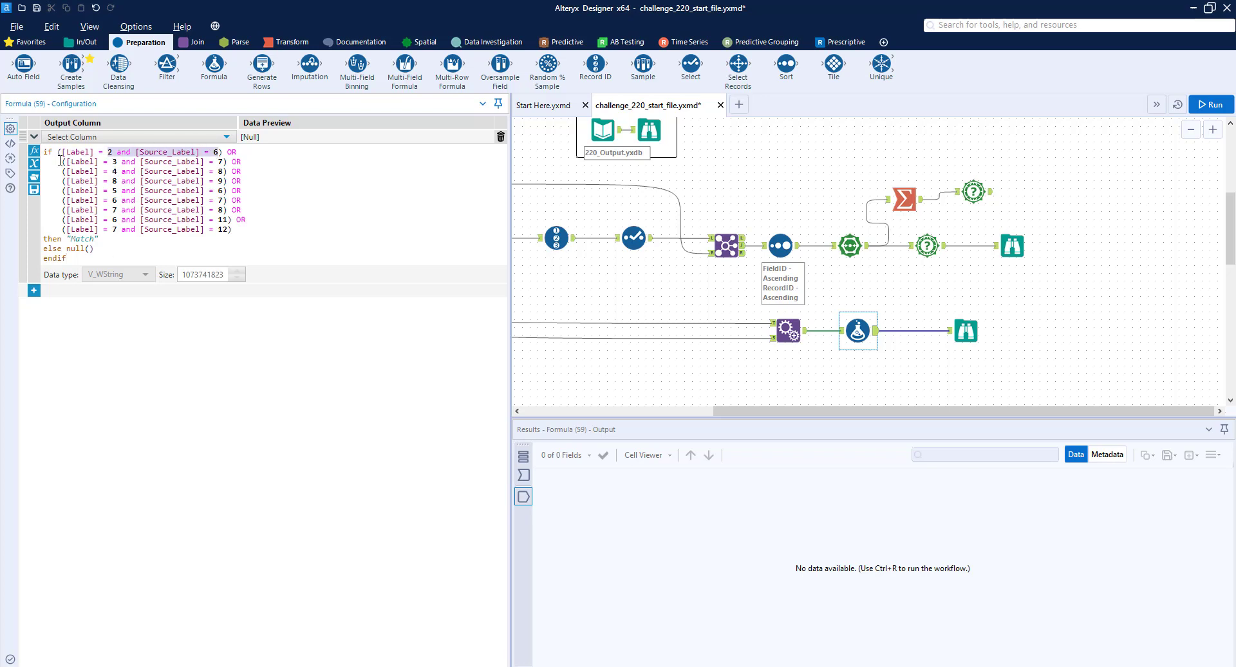
drag(58, 152, 213, 152)
drag(103, 239, 68, 244)
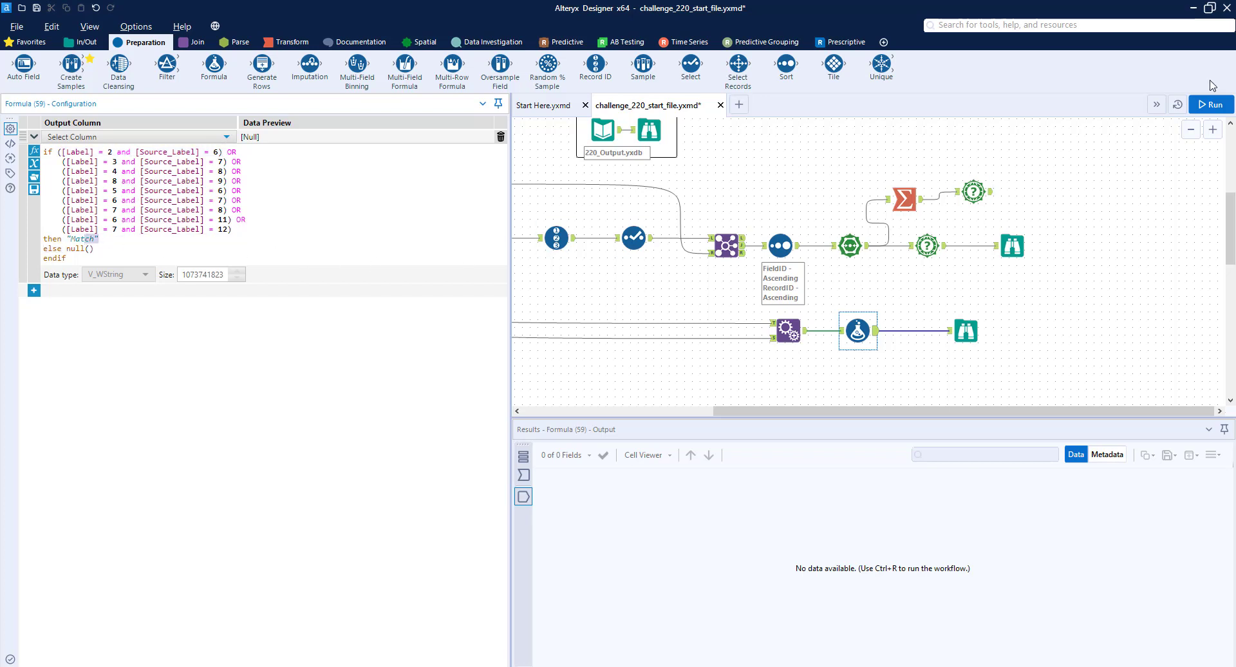
click(1210, 104)
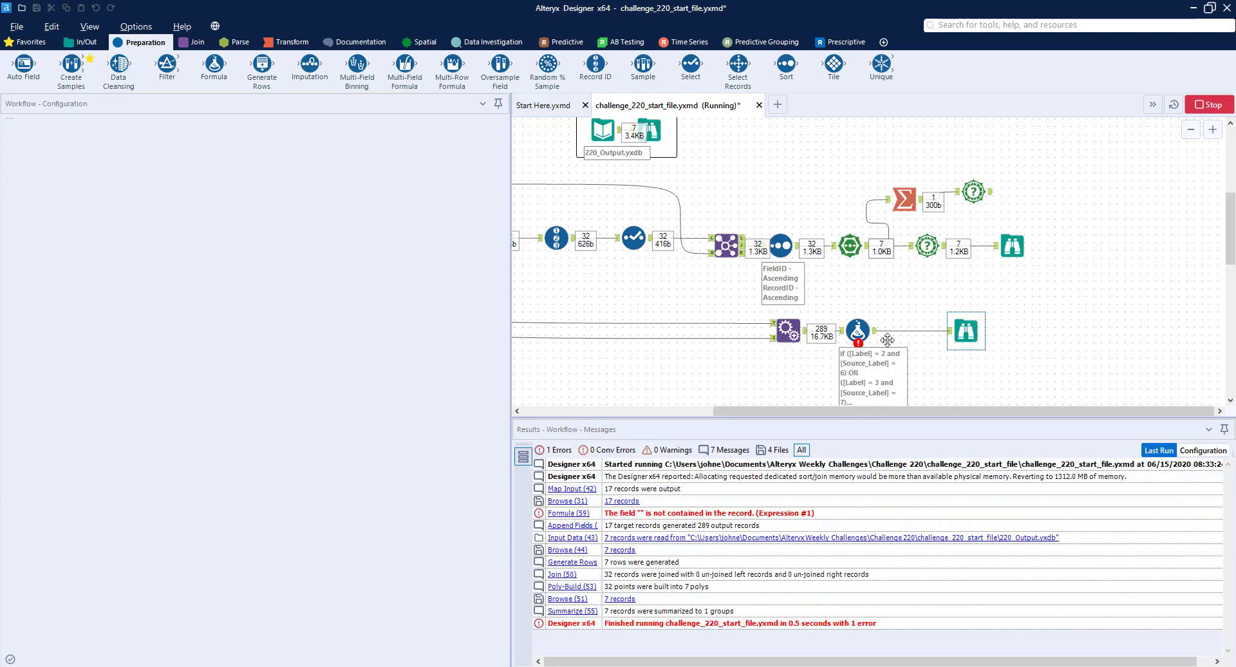
click(857, 328)
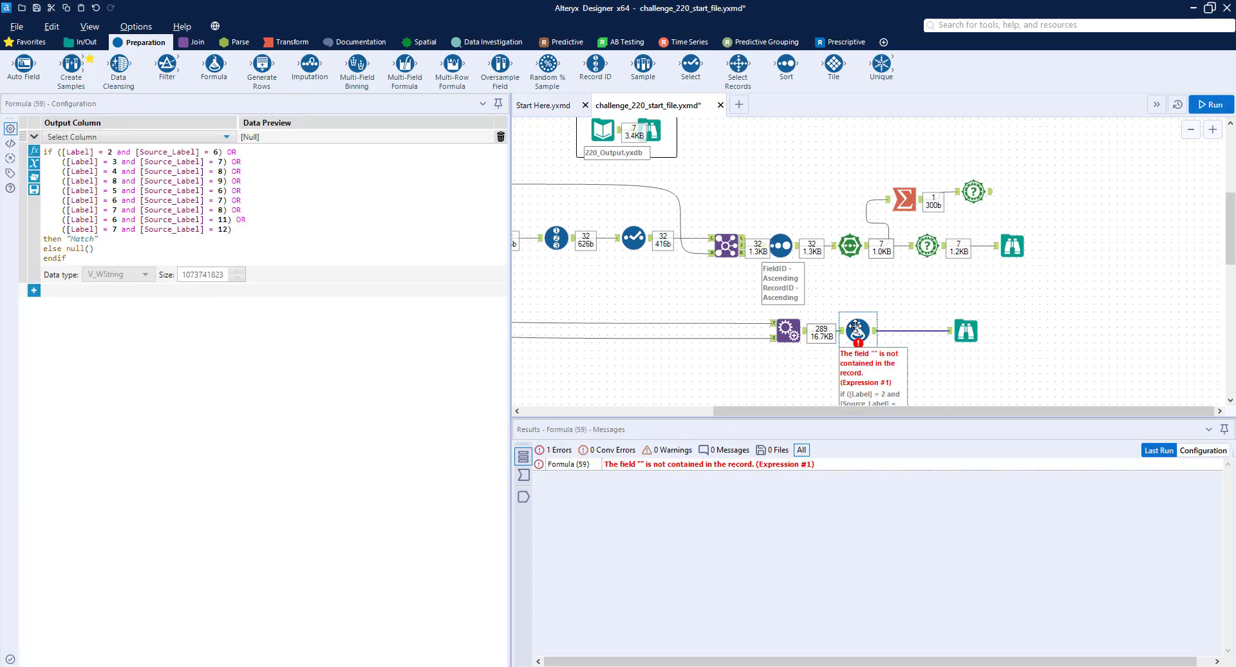
- Name the pair-matching formula's new output column Pair, run the workflow, and view the output in the Browse tool
click(109, 143)
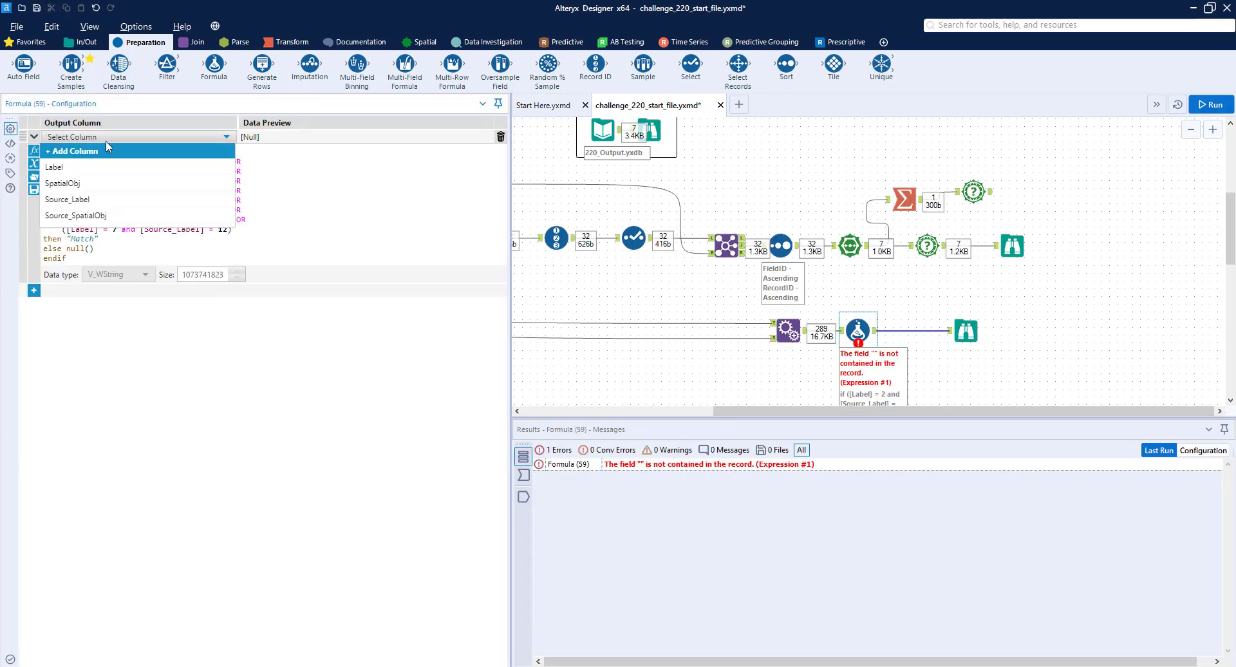
click(105, 154)
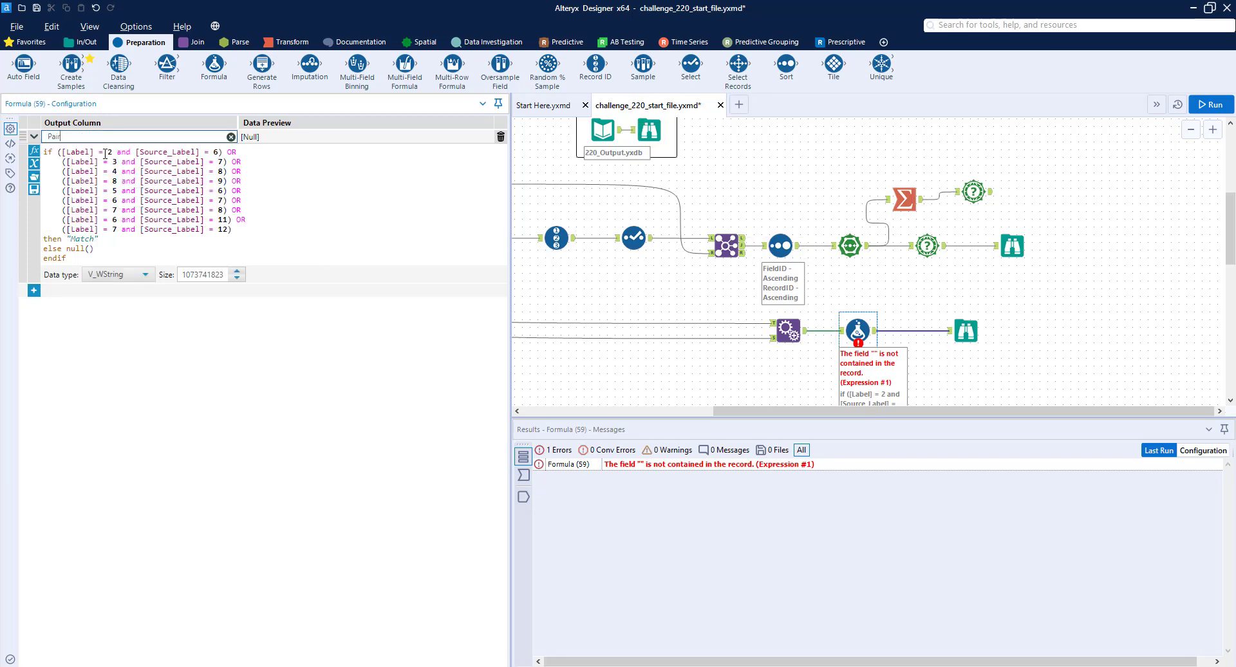
key(ctrl+r)
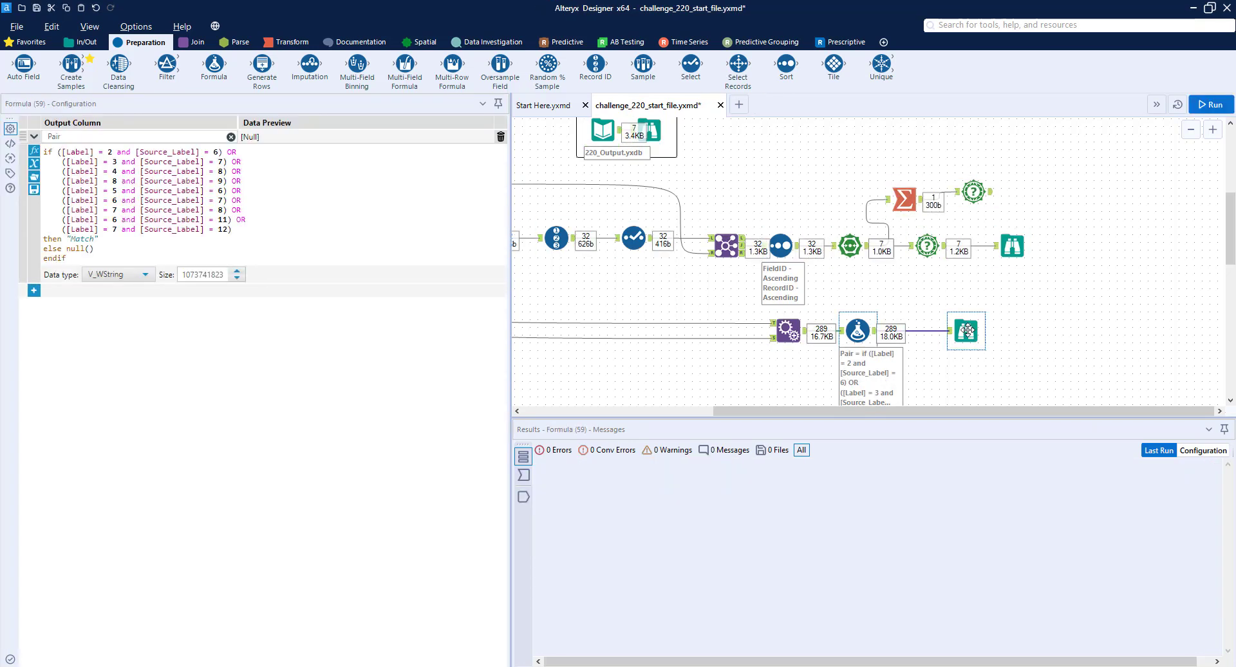
click(958, 332)
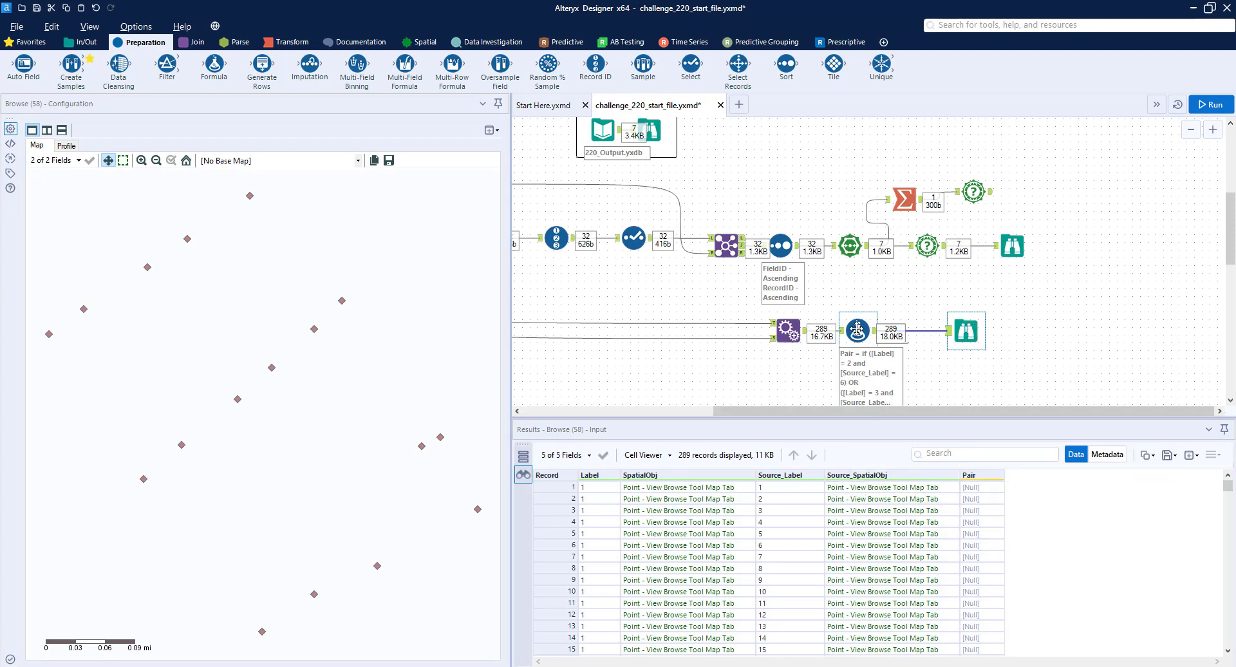
- Insert a Filter between the Pair formula and the Browse tool, keep records where Pair is not null, run the workflow, and view the matches
drag(963, 338, 1097, 330)
drag(166, 65, 929, 331)
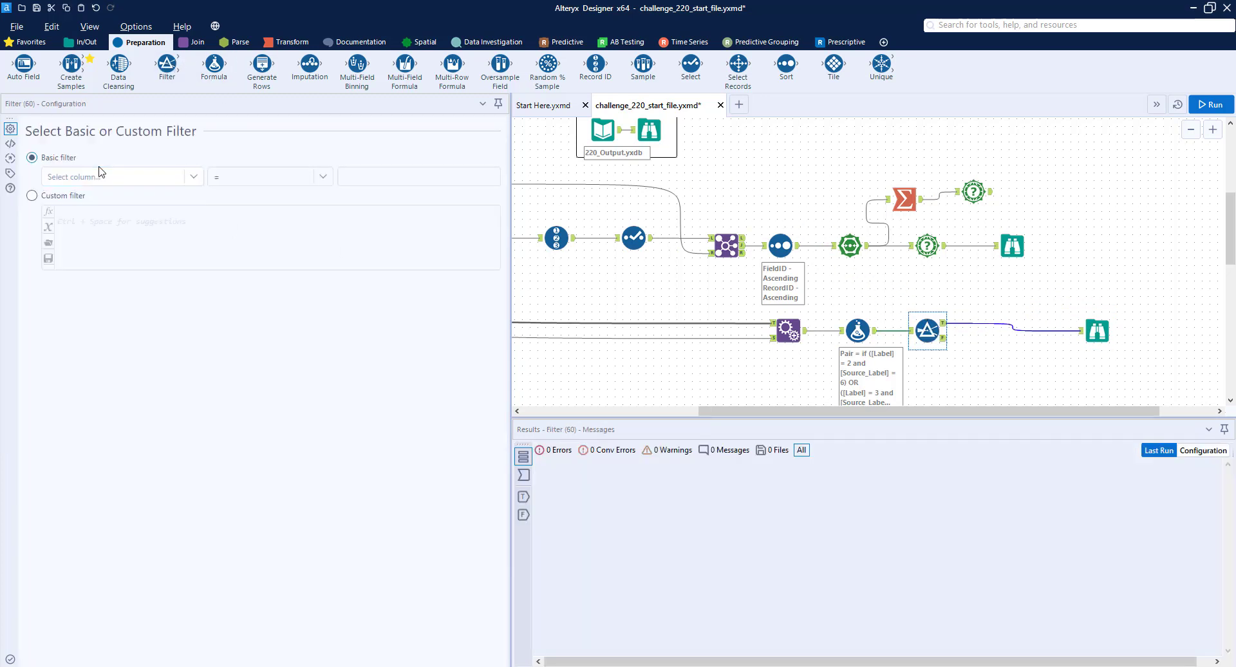
click(101, 180)
click(83, 251)
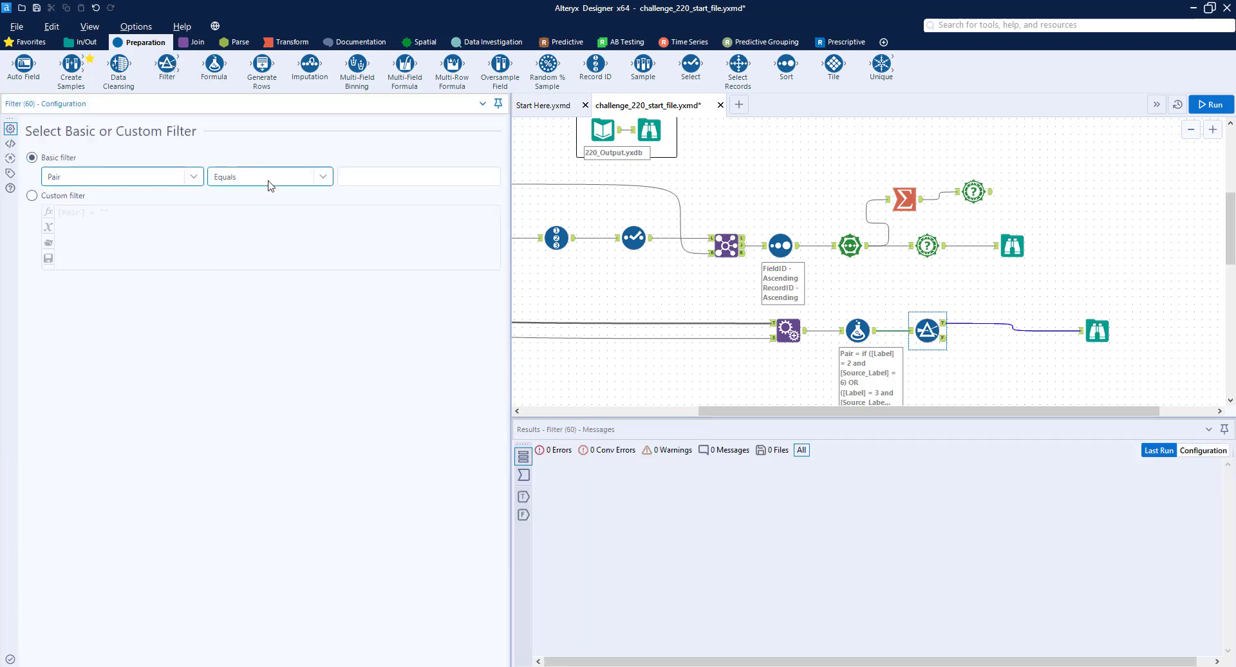
click(270, 184)
click(251, 287)
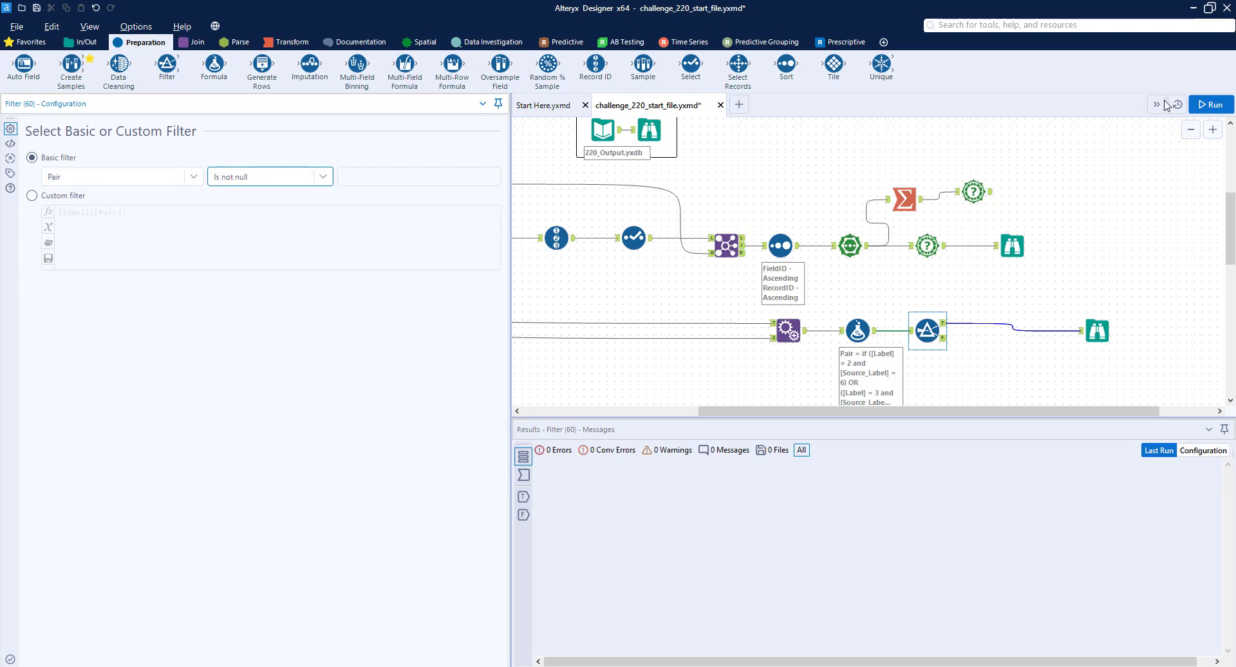
click(1211, 106)
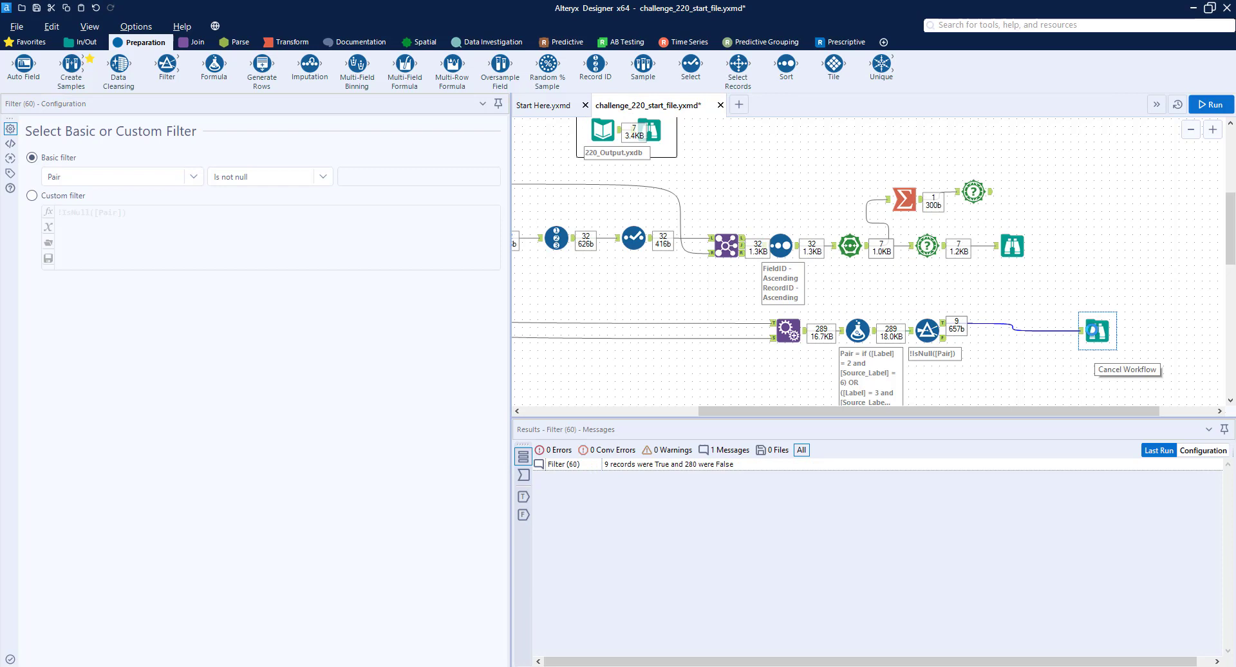
click(1095, 330)
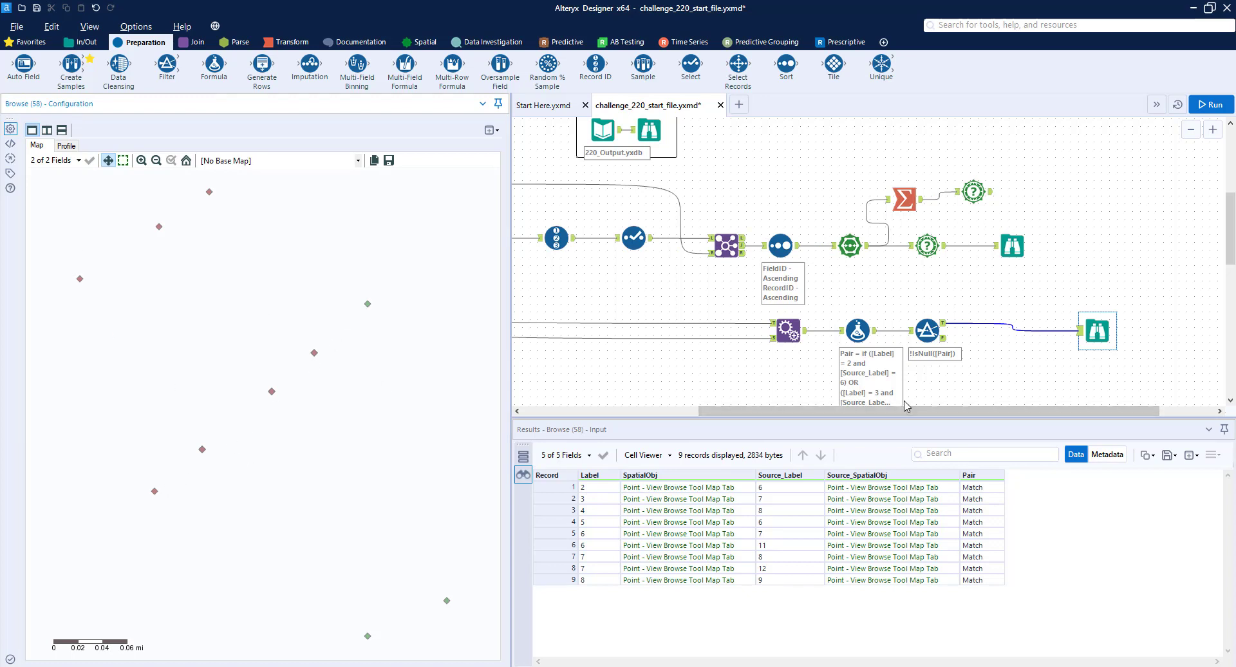
- Insert a Formula tool between the Filter's True output and the Browse tool, and add a new output column named Dist
drag(911, 412, 966, 412)
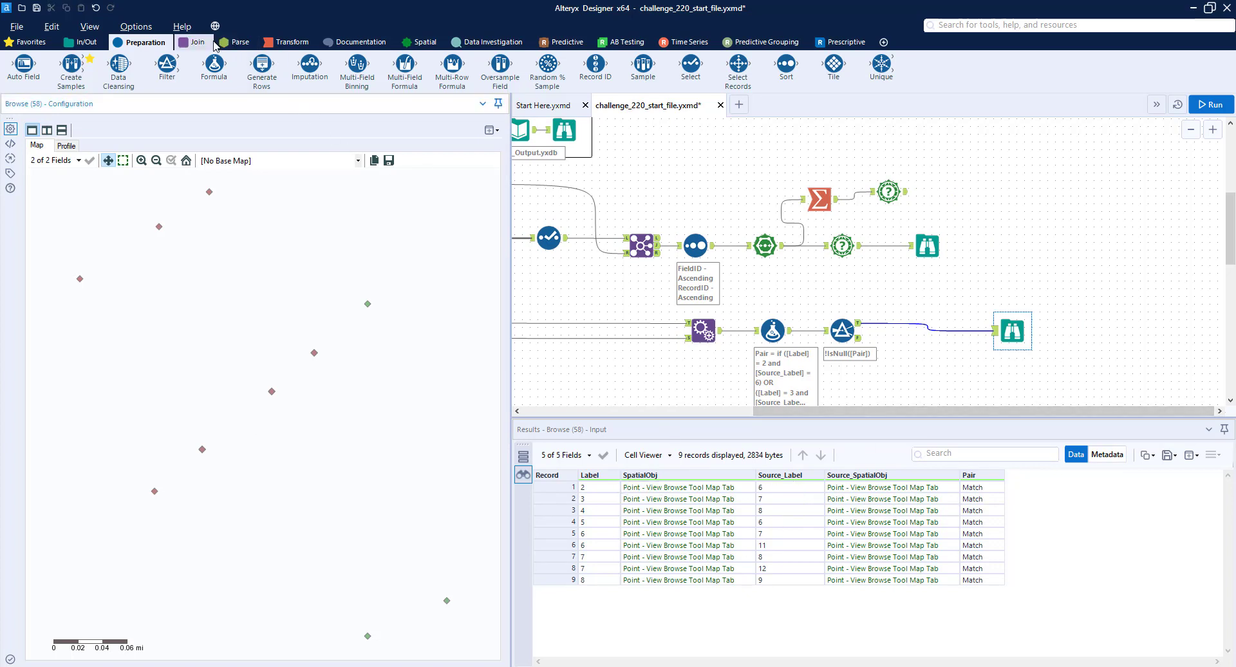
drag(214, 64, 922, 321)
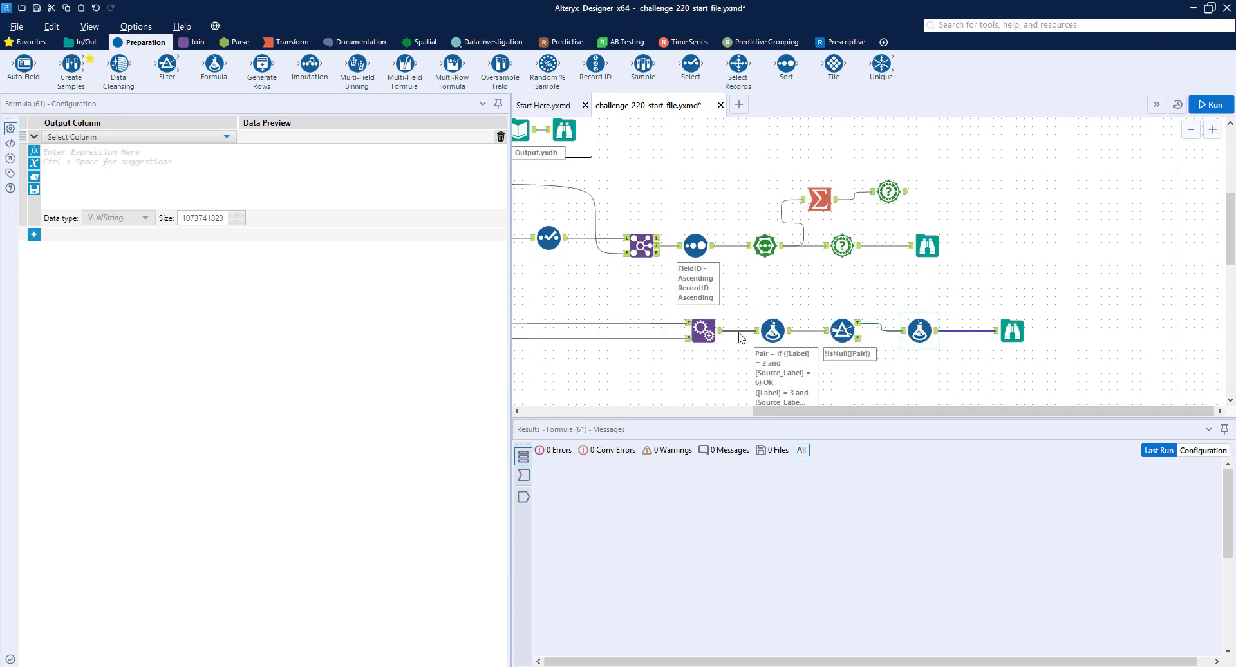
click(132, 137)
click(128, 151)
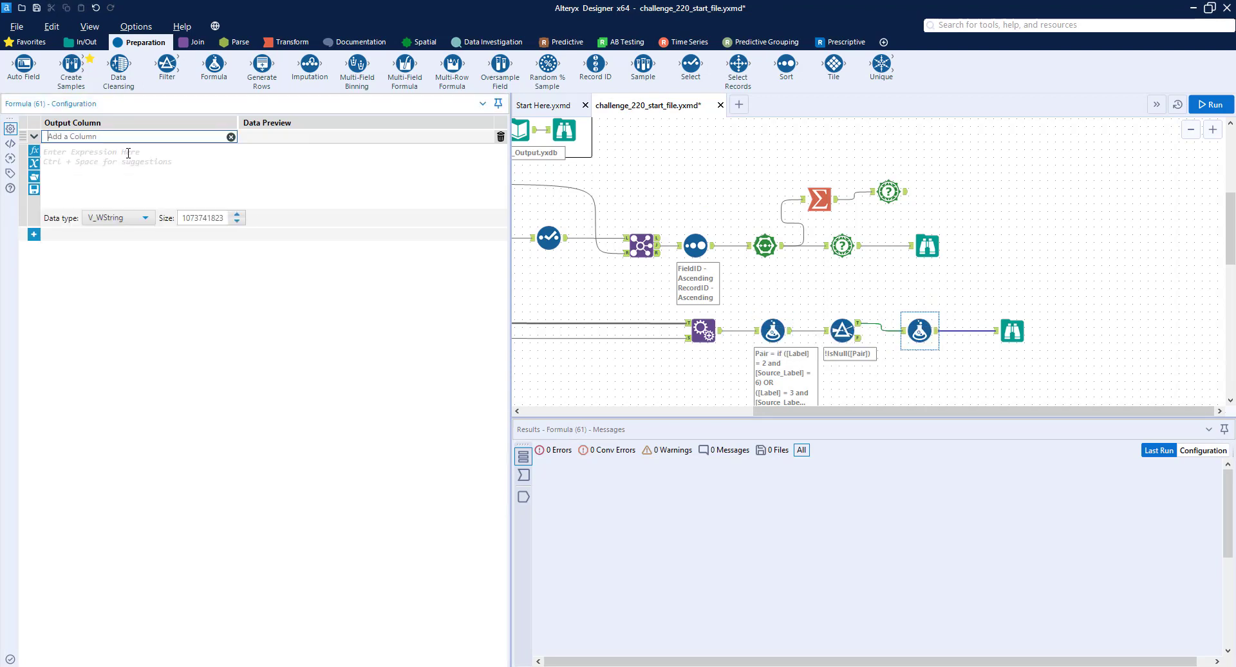
click(127, 152)
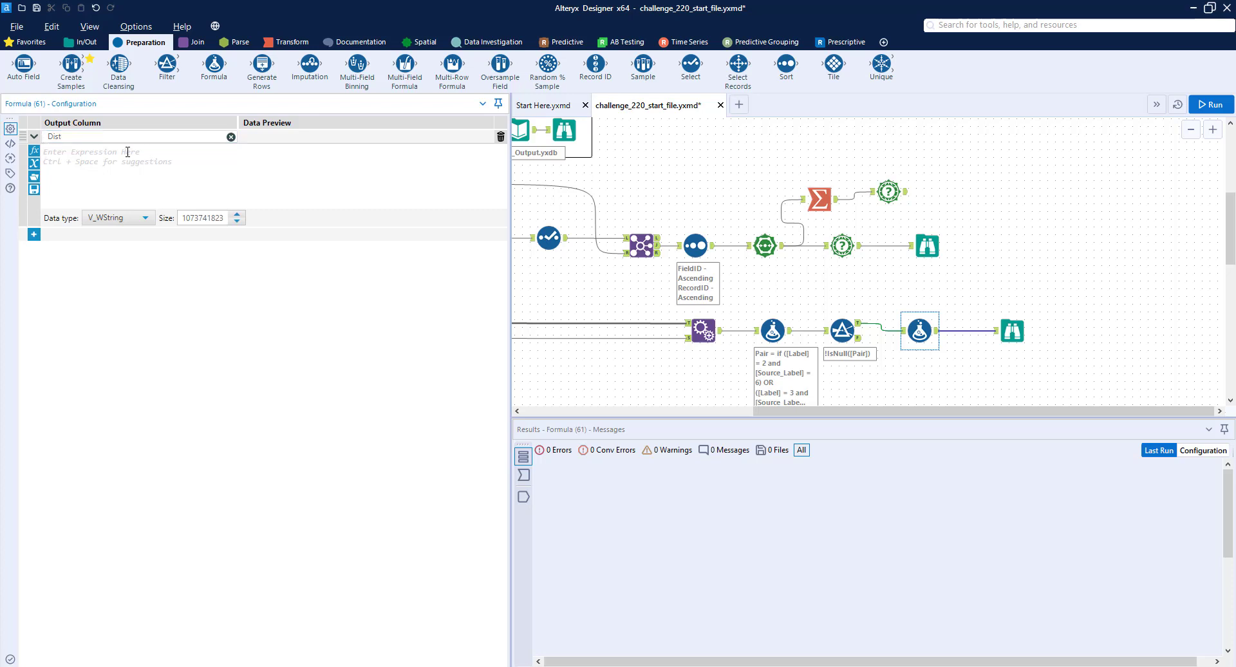
- Enter the Dist expression ST_Distance([SpatialObj],[Source_SpatialObj],"Km")
text(st_di)
key(Return)
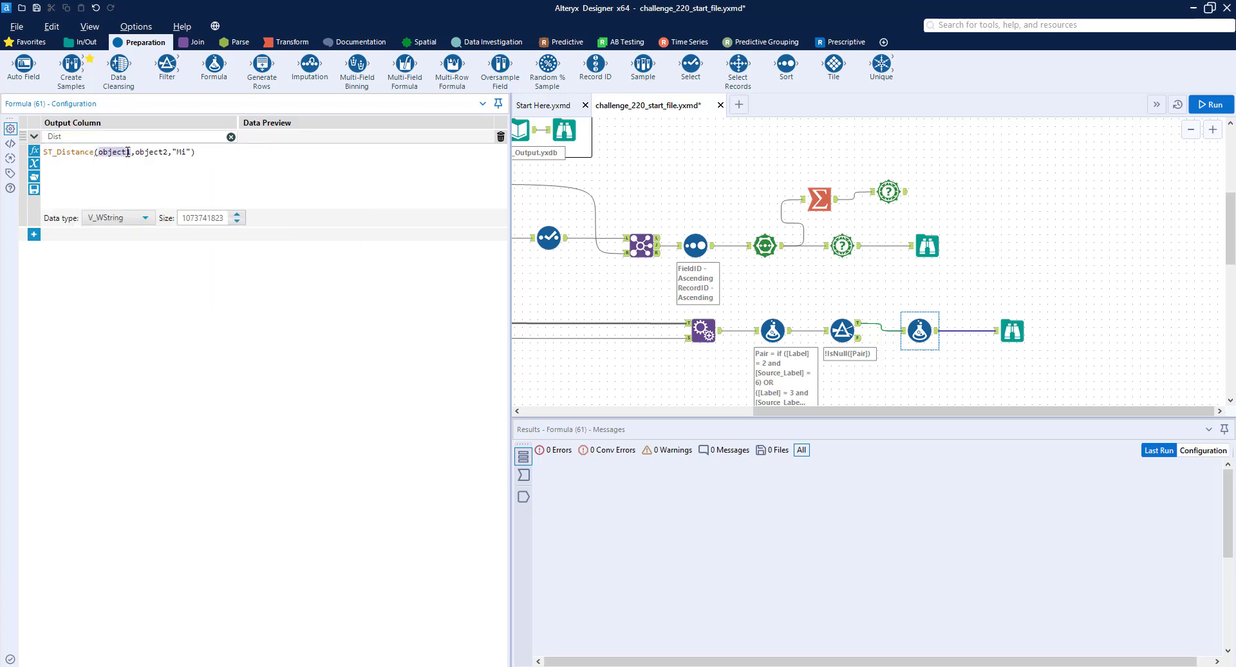
text([)
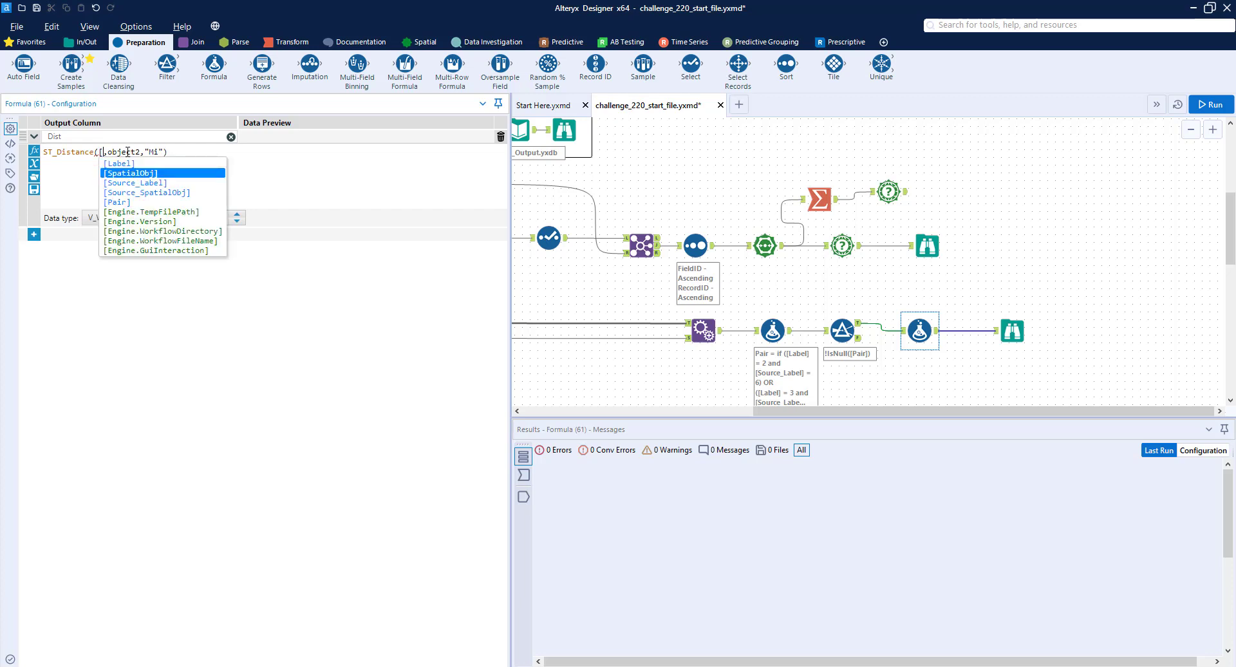
key(Return)
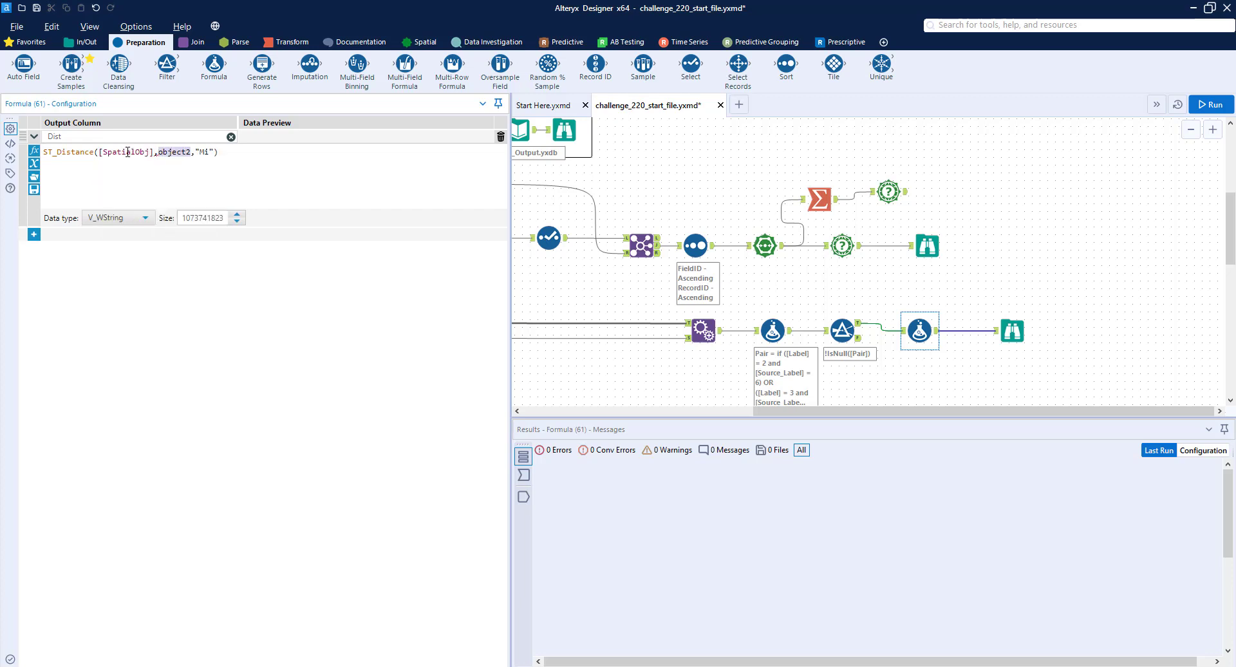
key(Down)
key(Down)
key(Down)
key(Return)
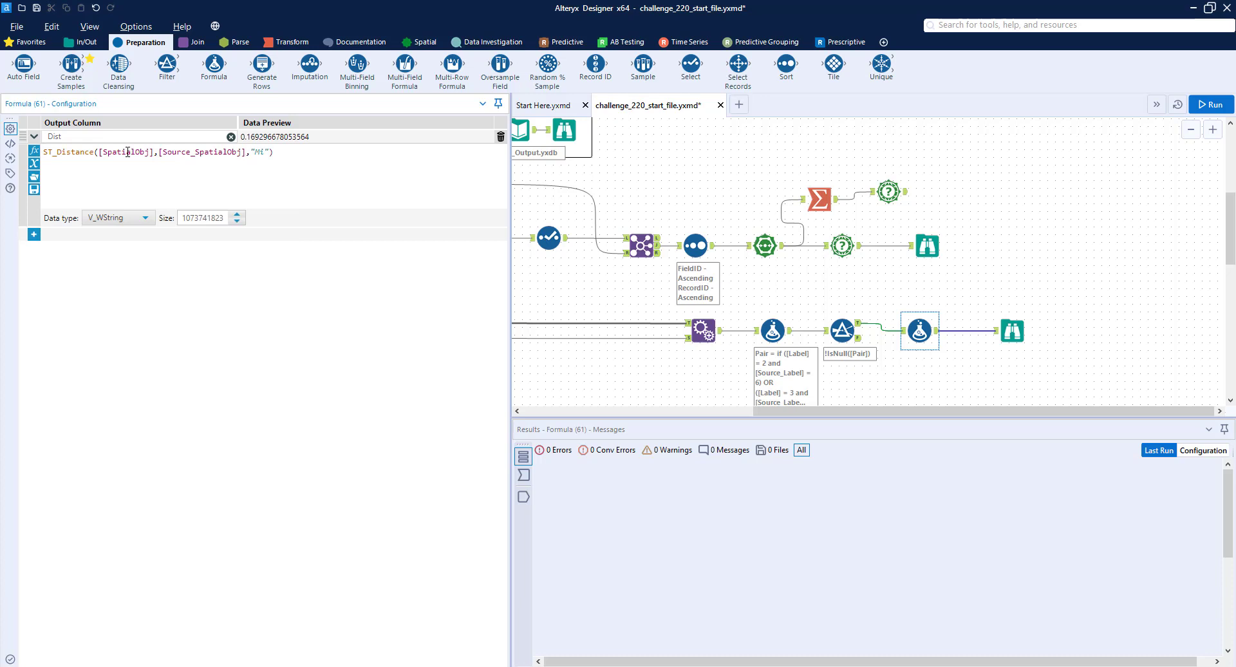
text(Km)
- Set the Dist column's data type to Double, run the workflow, and view the pair distances in the Browse tool
click(128, 218)
scroll(119, 284, down, 1)
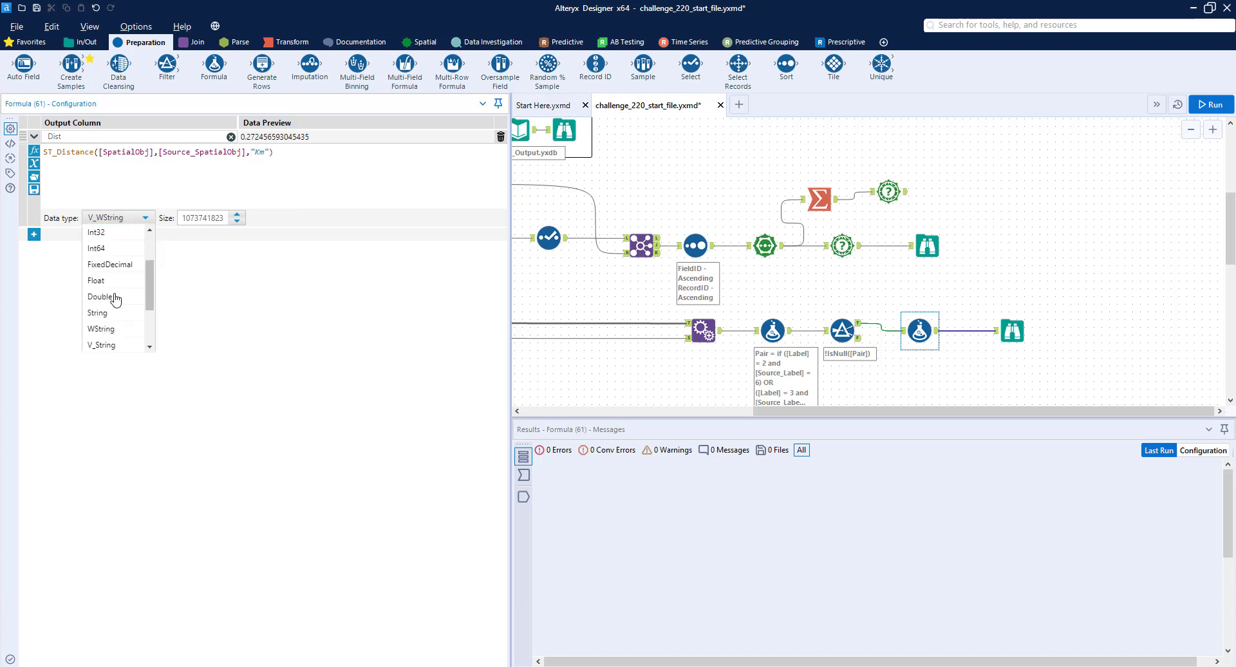
click(116, 297)
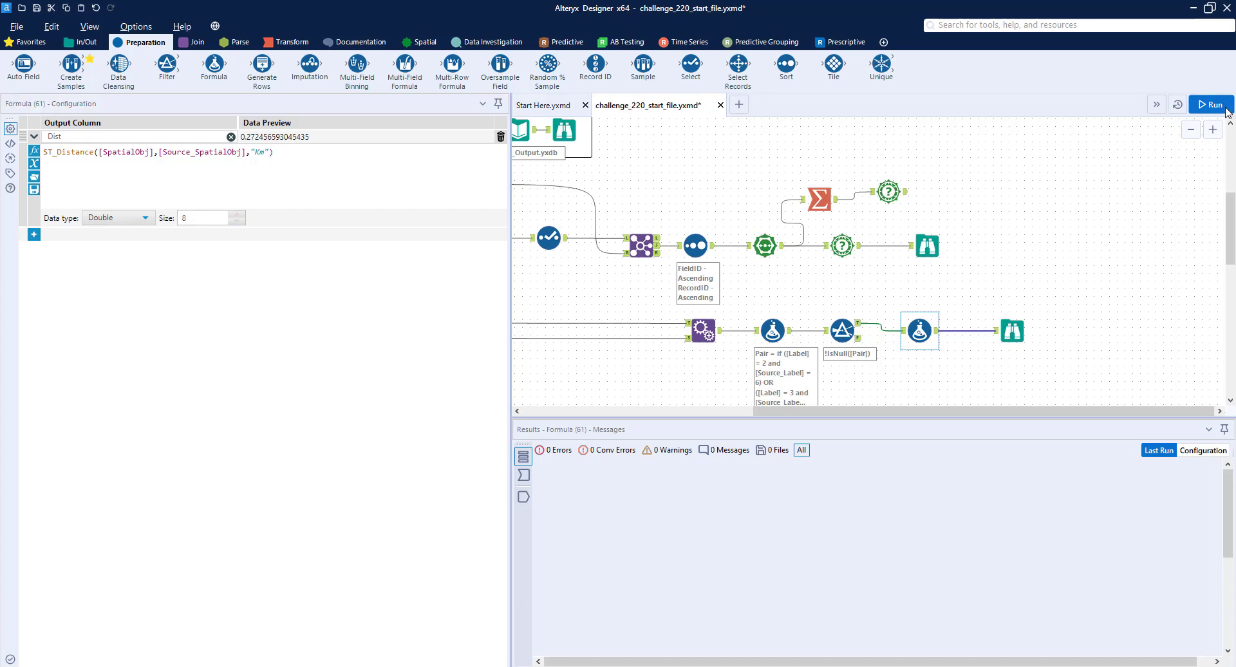
click(1101, 239)
click(1211, 104)
click(1012, 330)
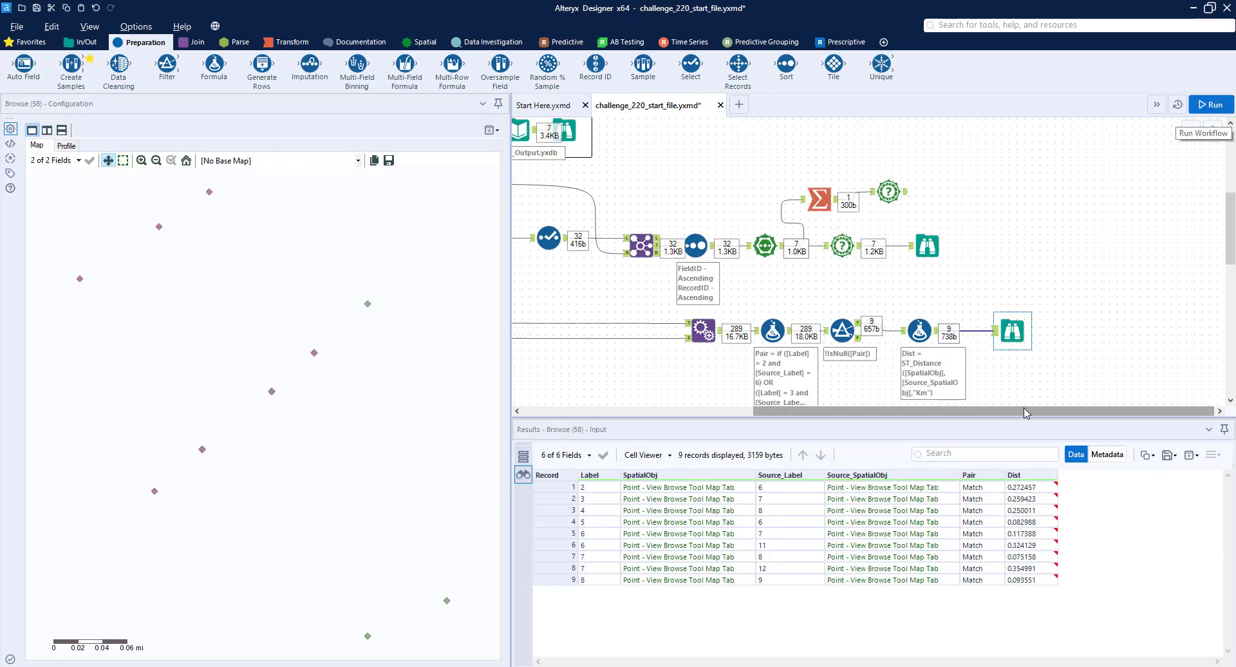
- Insert a Summarize tool between the Dist formula and the Browse tool, sum Dist, run the workflow, and view the total
drag(1014, 335, 1091, 335)
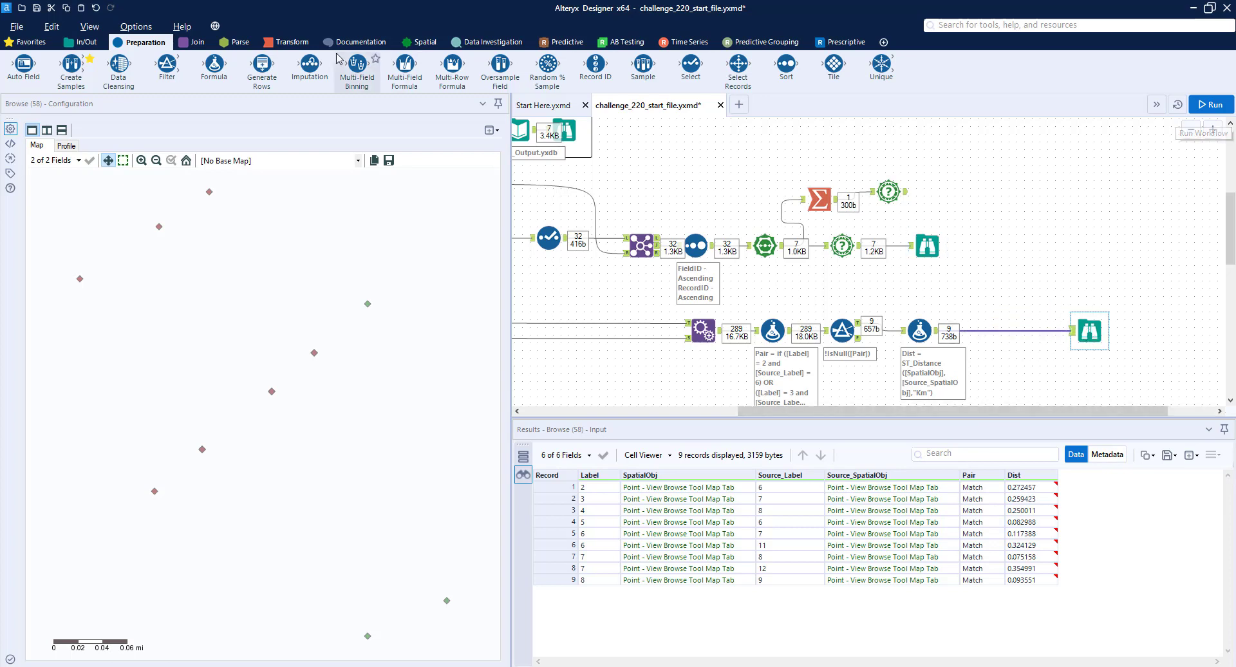
click(295, 47)
drag(215, 65, 990, 333)
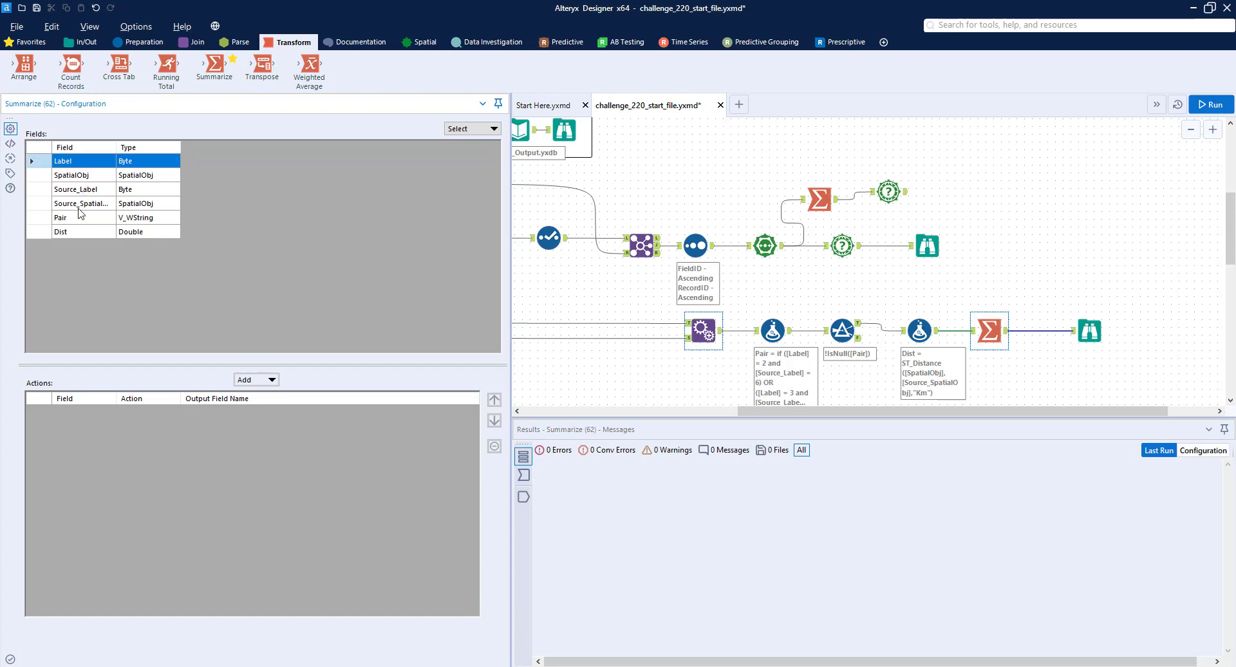
click(81, 237)
click(251, 380)
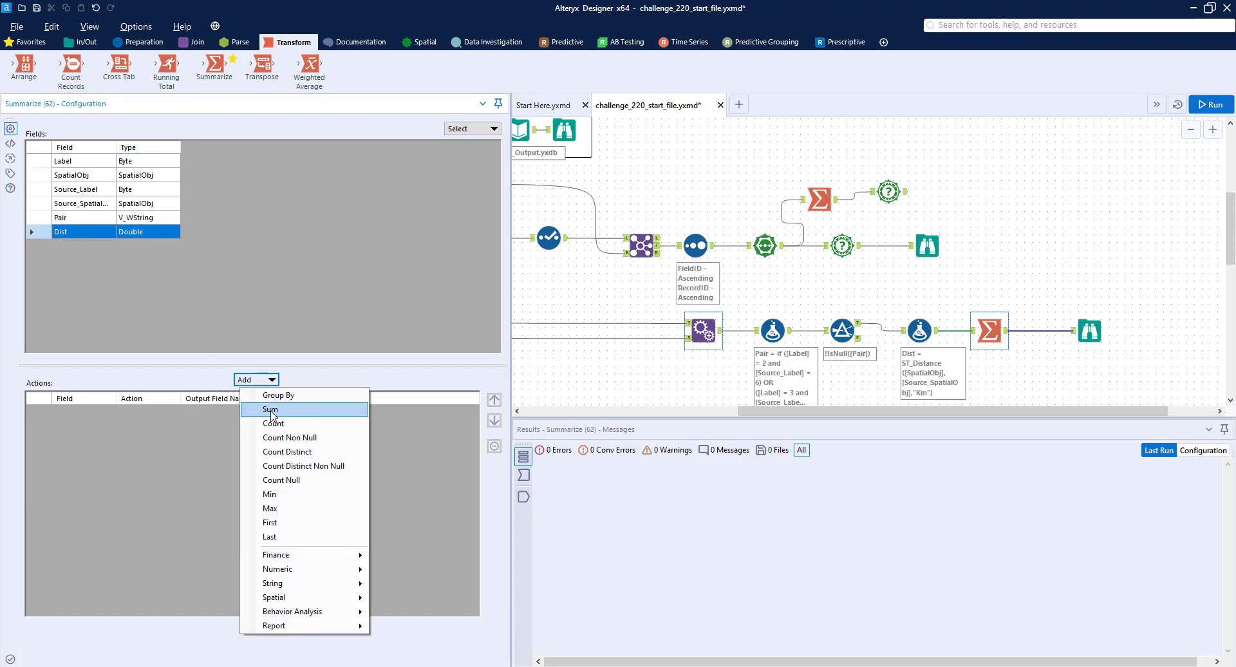
click(274, 408)
click(1210, 105)
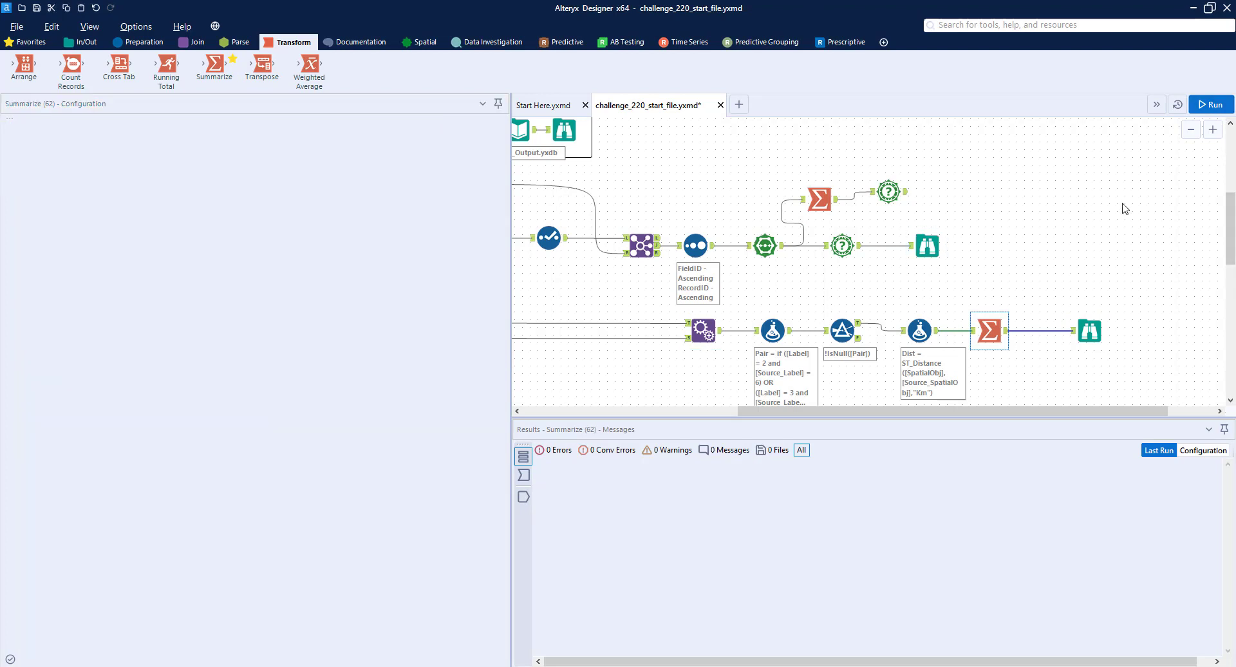
click(1090, 331)
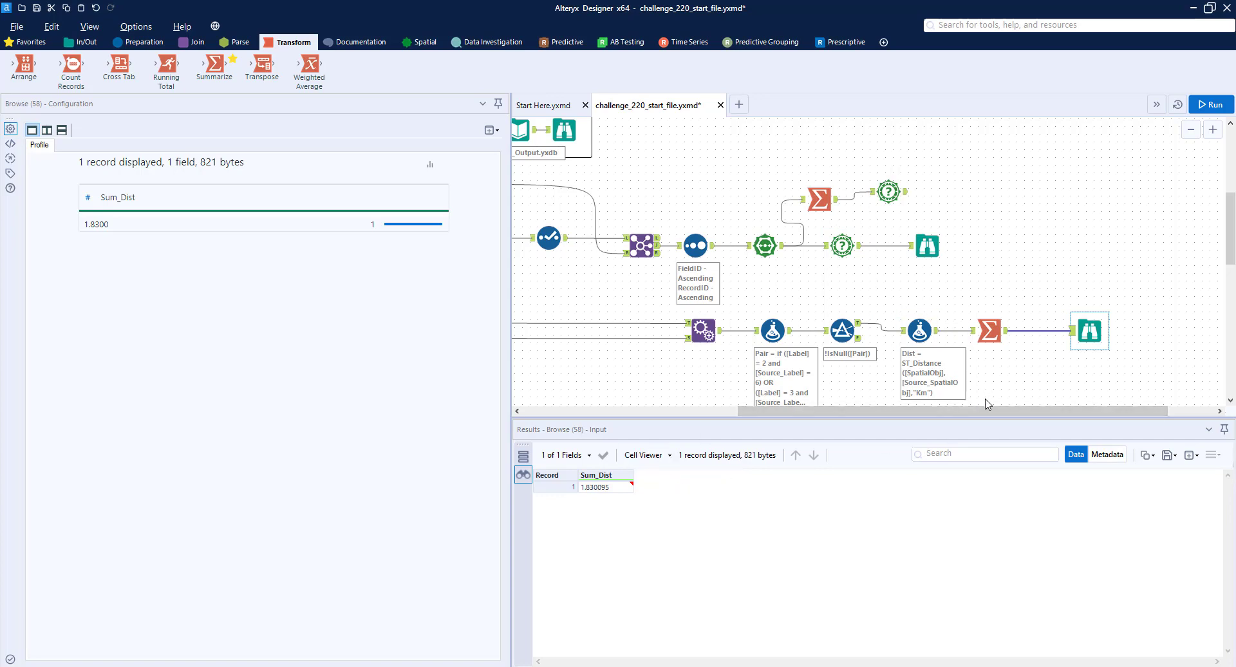
- Move the field polygons' Browse tool up slightly, connect a Summarize tool to the Spatial Info output, sum LengthKm, and run the workflow
drag(986, 411, 1069, 394)
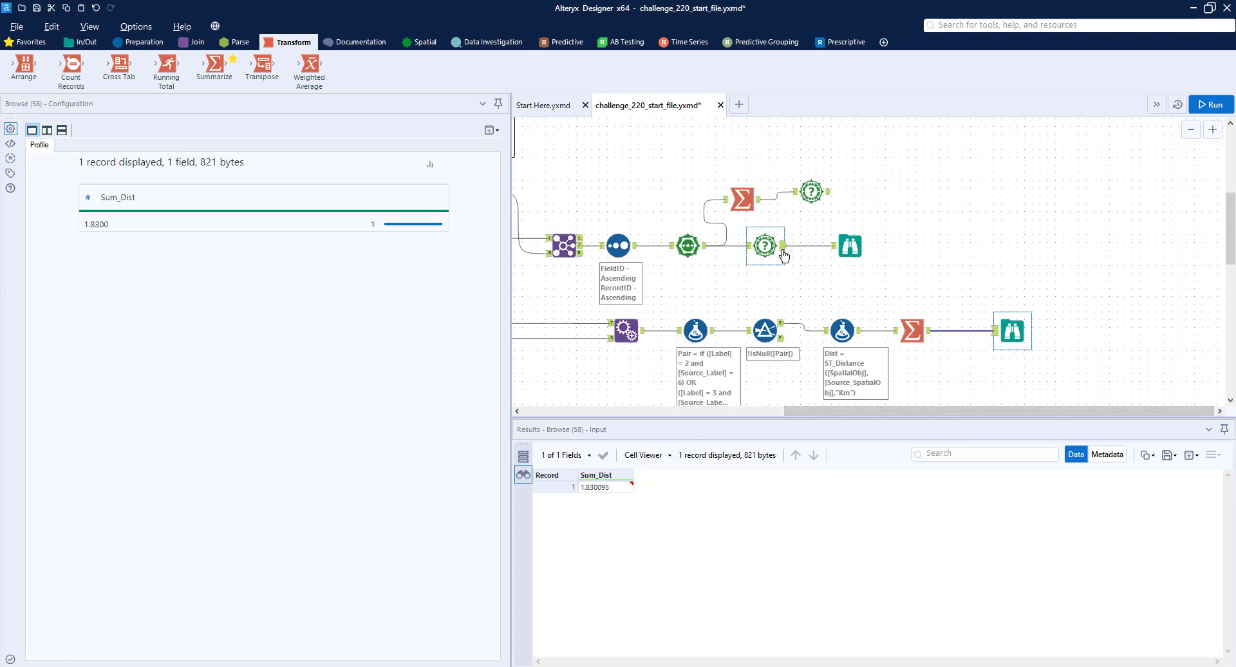
drag(849, 245, 856, 238)
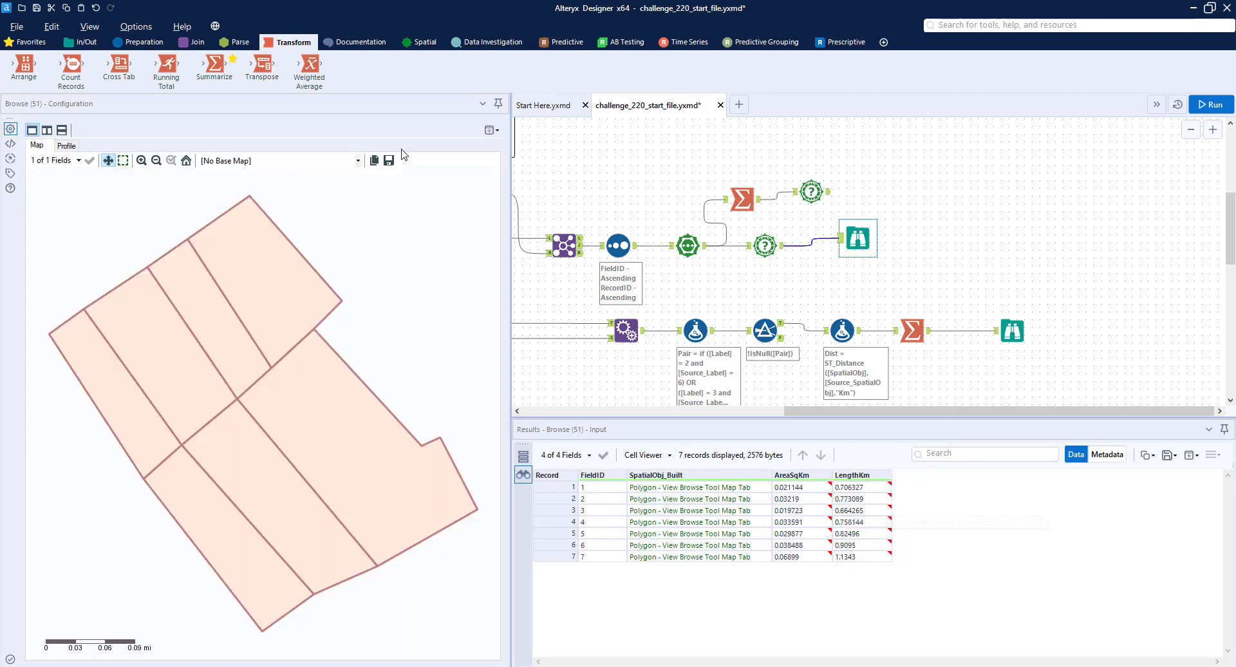
drag(214, 65, 851, 282)
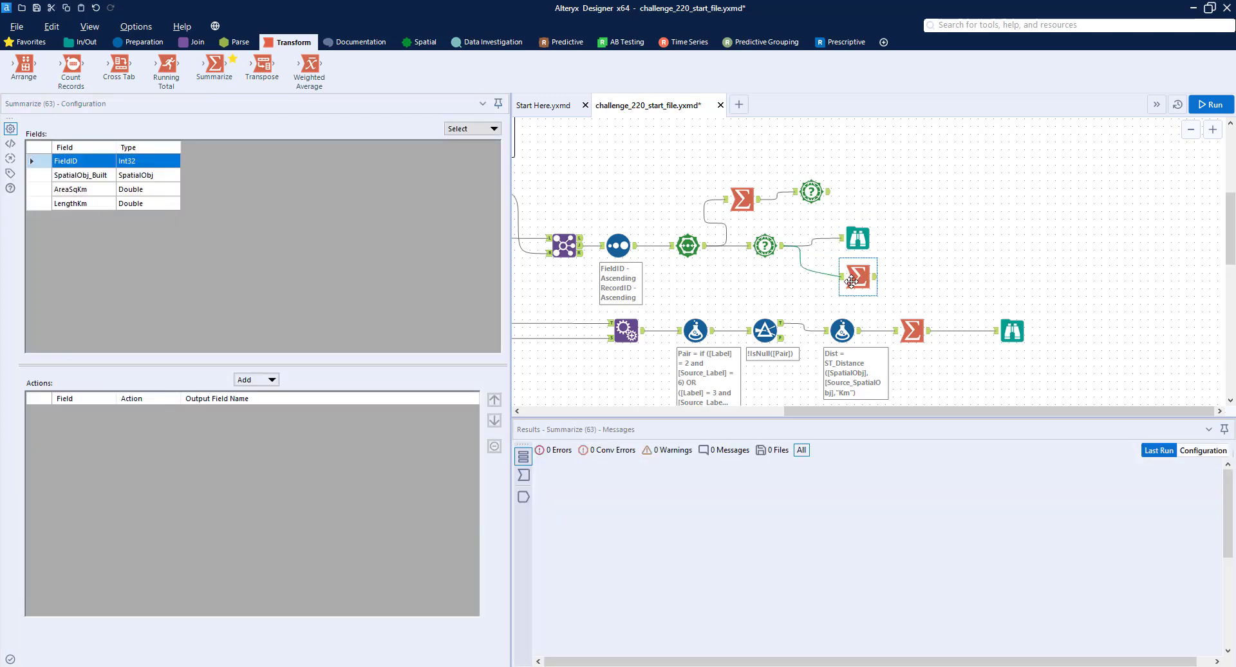
click(82, 202)
click(264, 384)
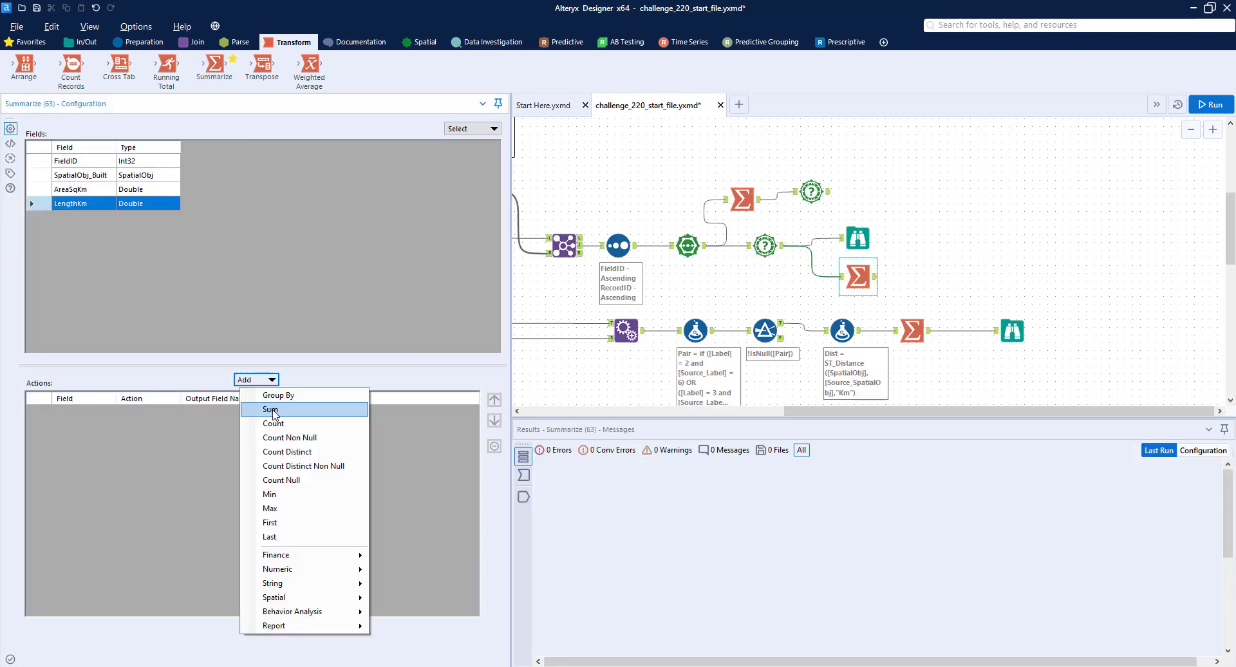
click(275, 416)
click(1190, 104)
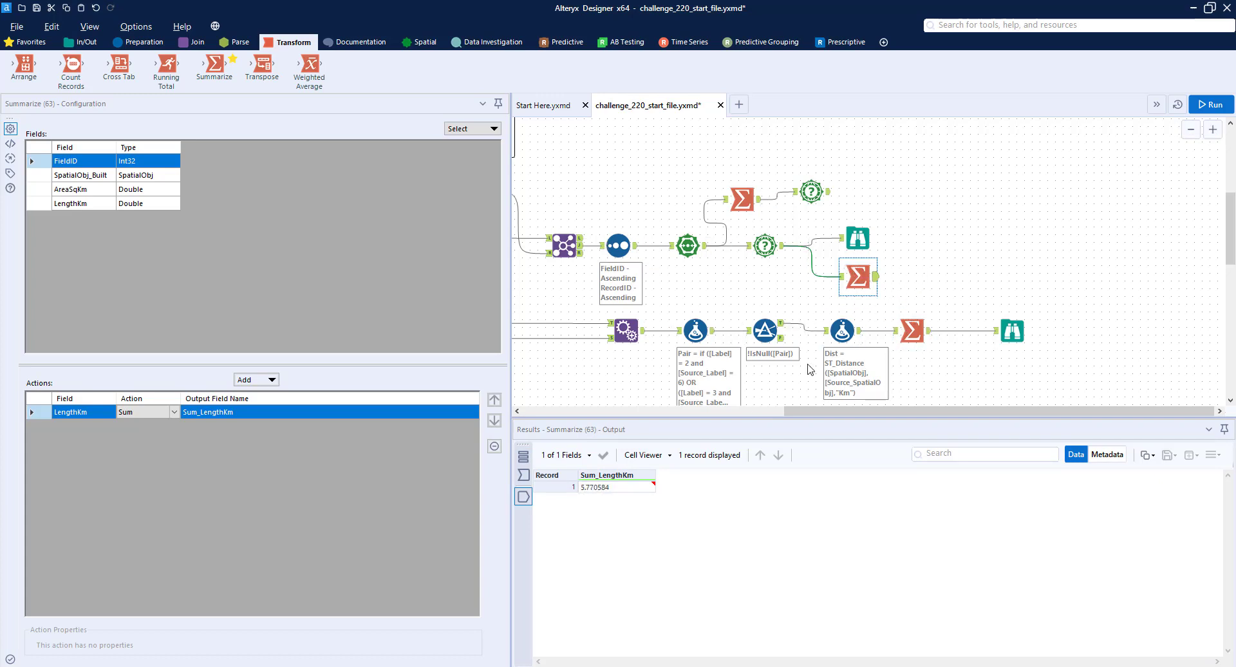
- Check the Sum_Dist output and add an Append Fields tool with the LengthKm summary as target and the Dist summary as source
click(1012, 331)
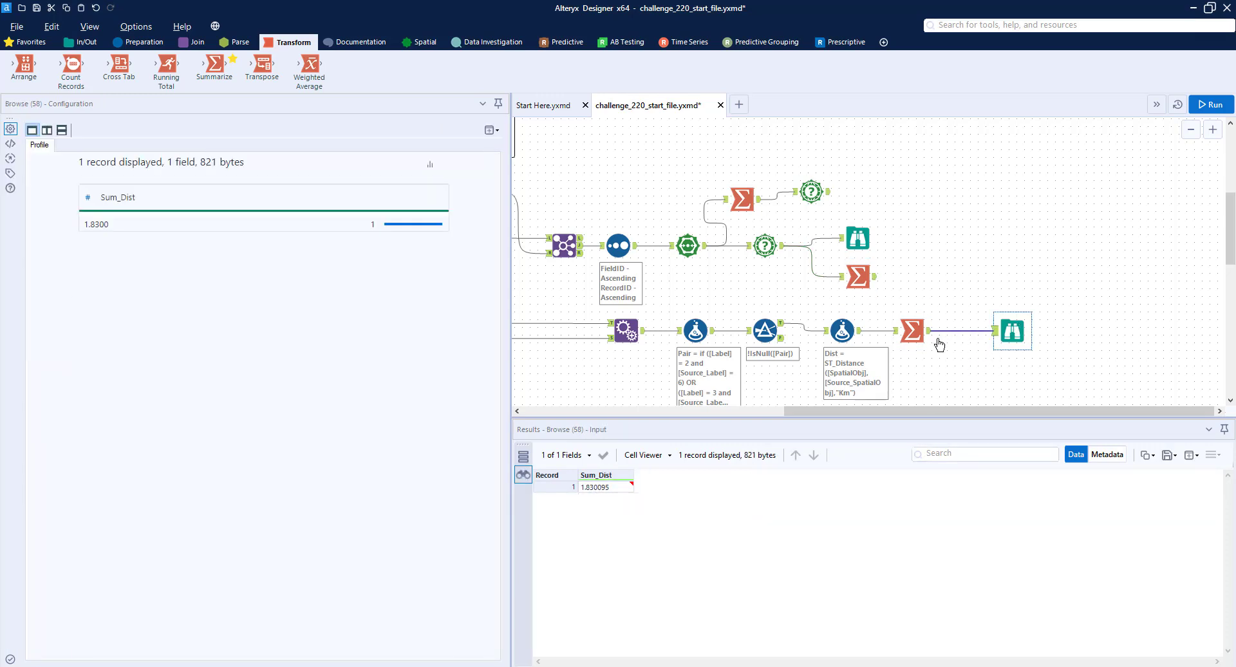
click(193, 42)
drag(24, 64, 990, 268)
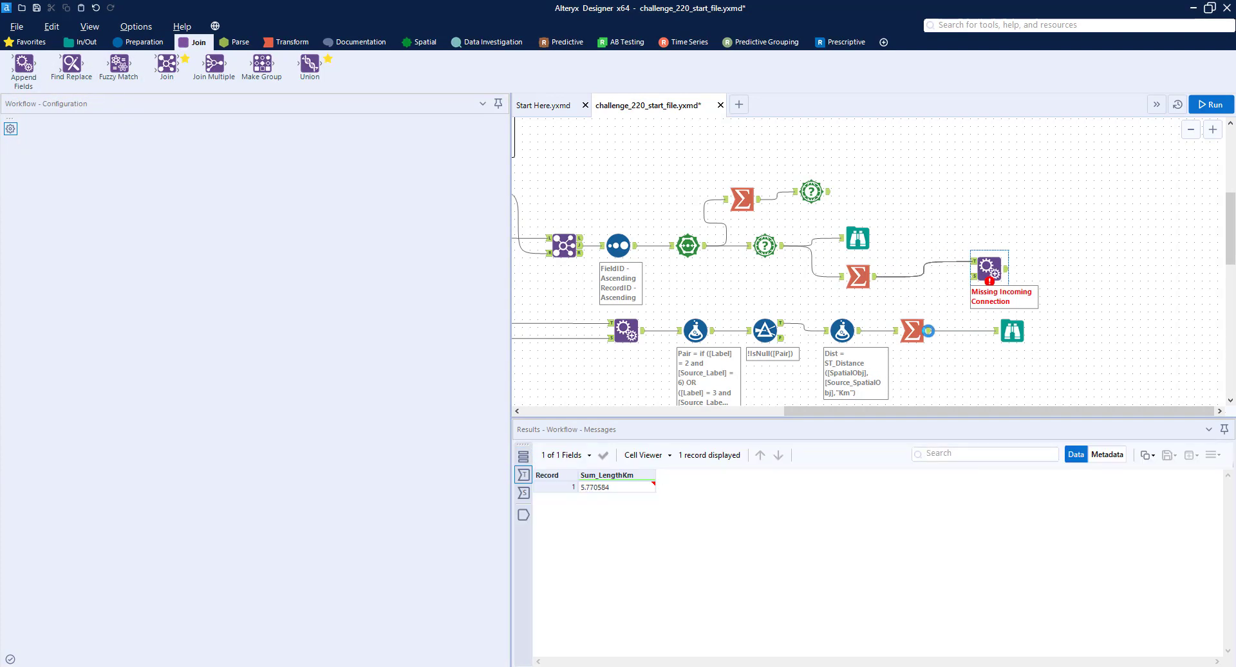
drag(929, 330, 974, 276)
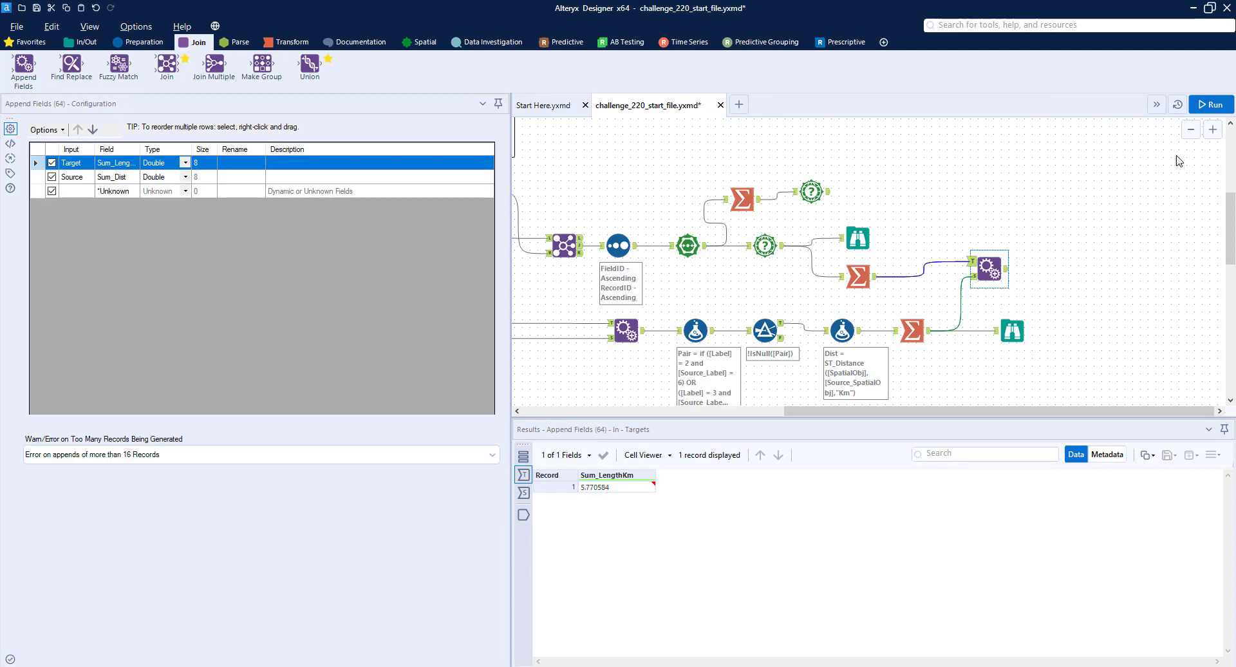
- Delete the connection from the Dist Summarize tool to its Browse tool and attach that Browse to the new Append Fields output
right_click(973, 332)
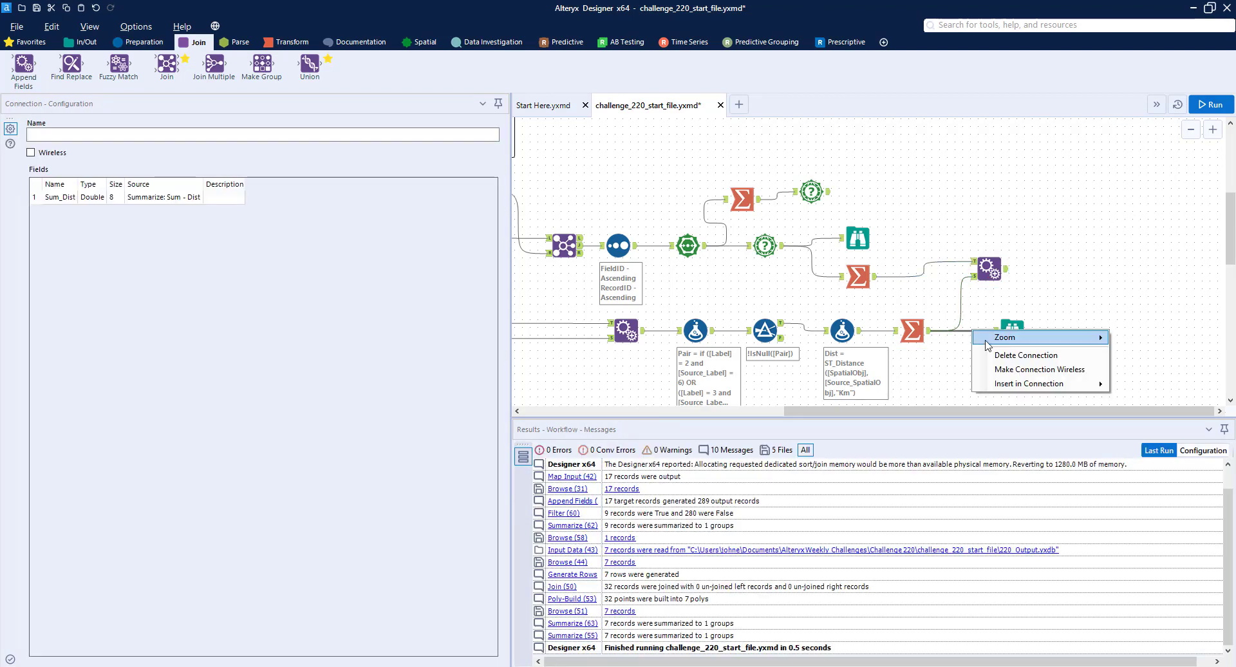
click(1005, 353)
drag(1020, 332, 1059, 272)
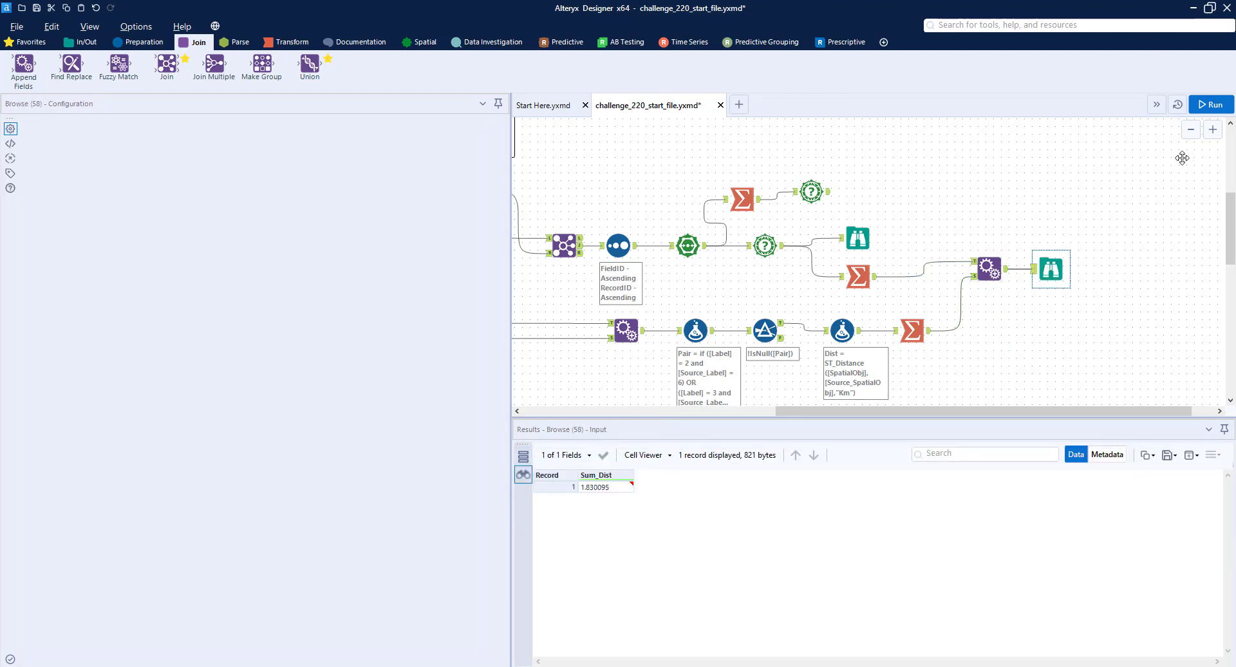
- Run the workflow and insert a Formula tool between the last Append Fields tool and its Browse tool, making room for it
key(ctrl+r)
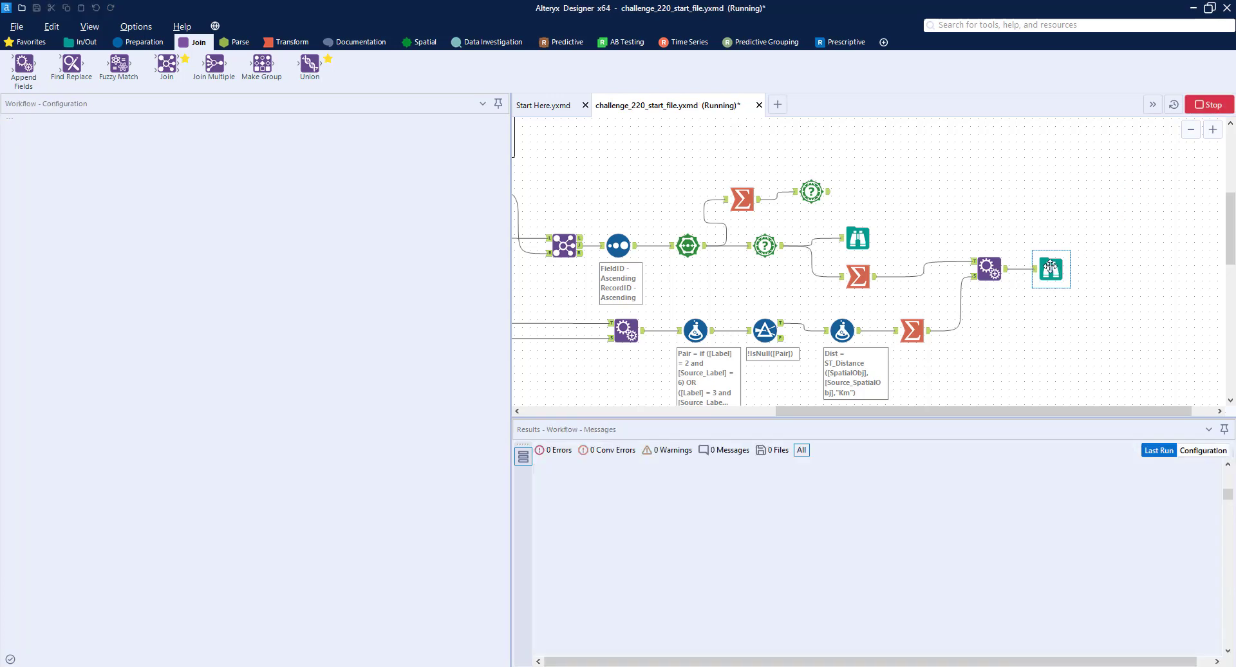
click(1052, 271)
drag(1060, 265, 1136, 266)
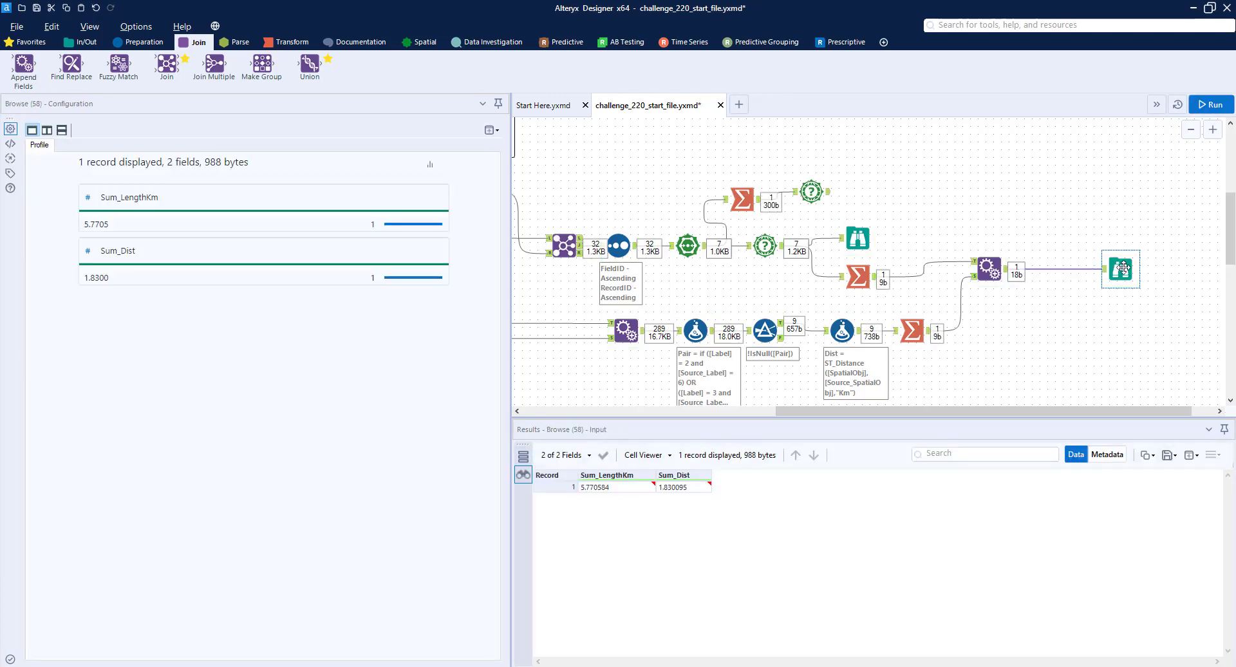
click(140, 42)
drag(232, 68, 1052, 269)
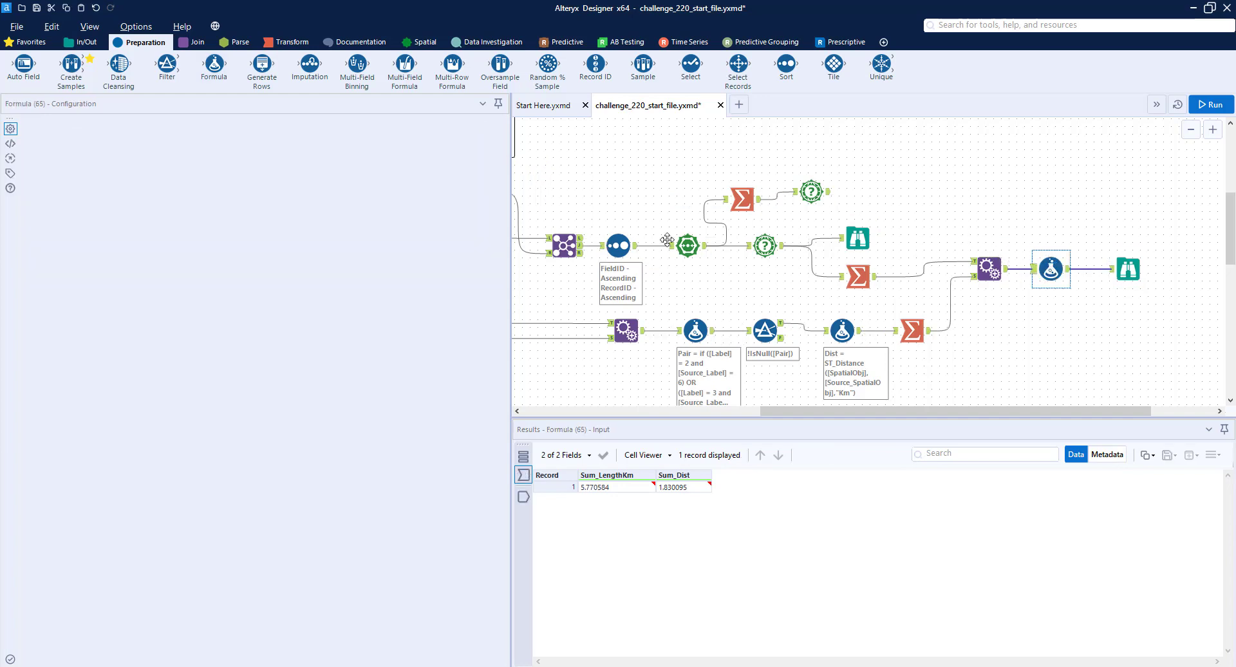
- Create a Hedge Length column as [Sum_LengthKm]-[Sum_Dist] with data type Double and run the workflow
click(70, 138)
click(76, 152)
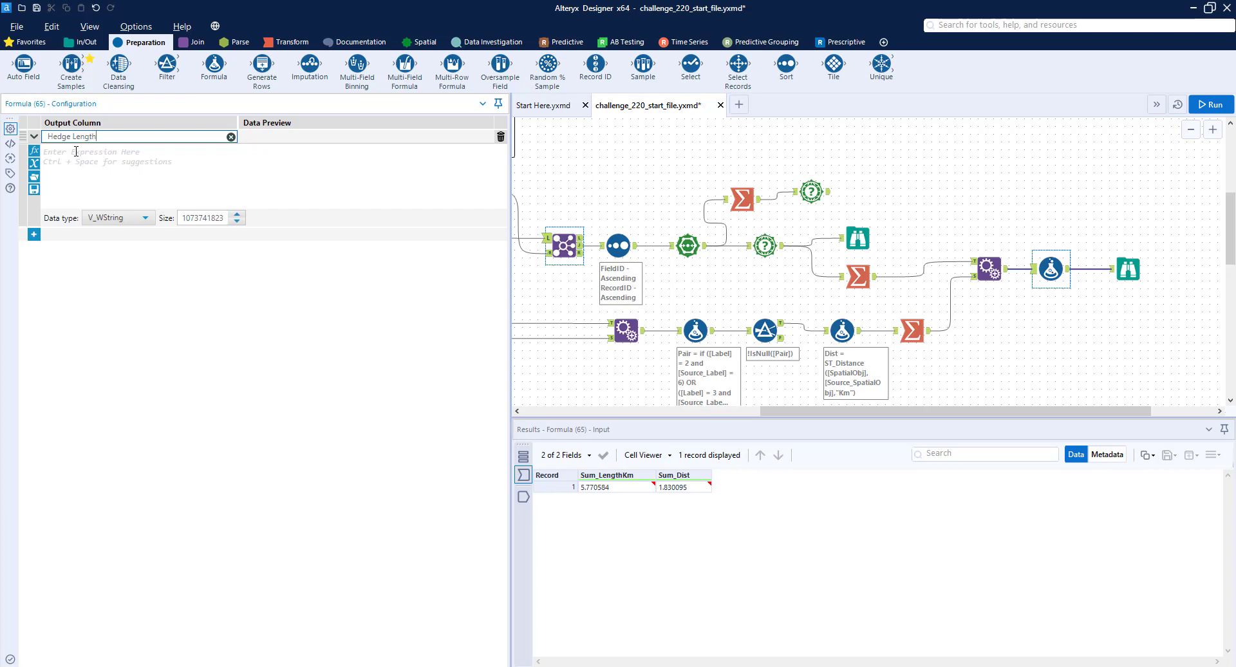
click(76, 151)
text([)
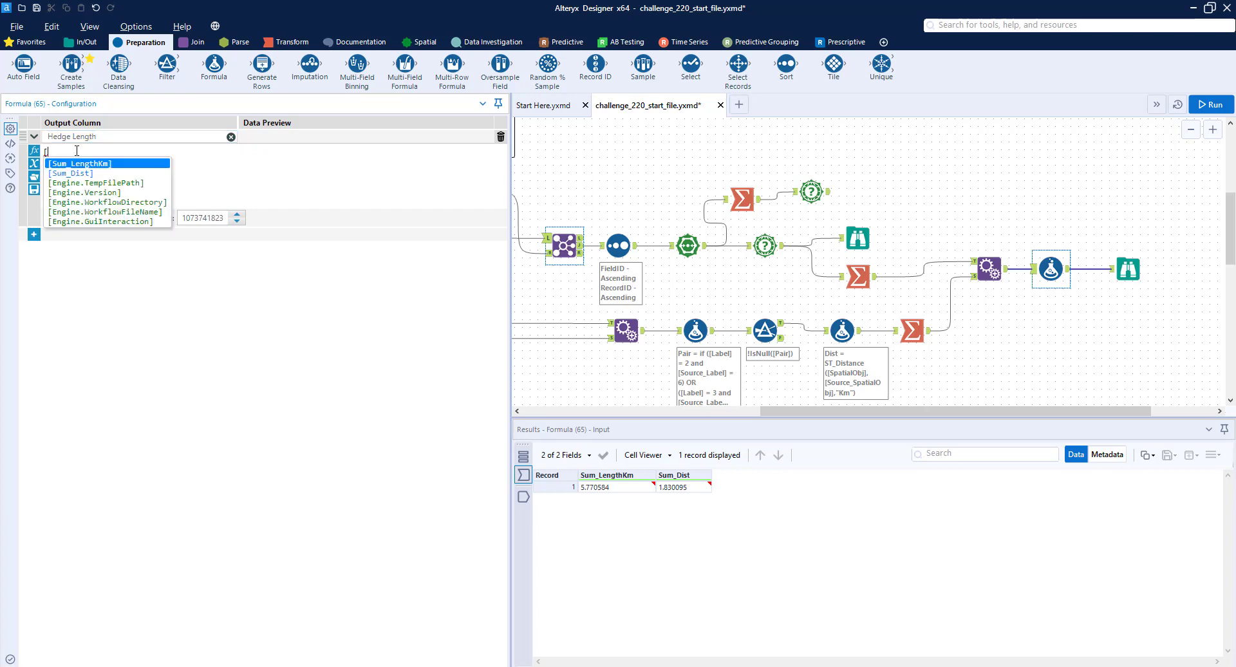
key(Return)
text(-[s)
key(Down)
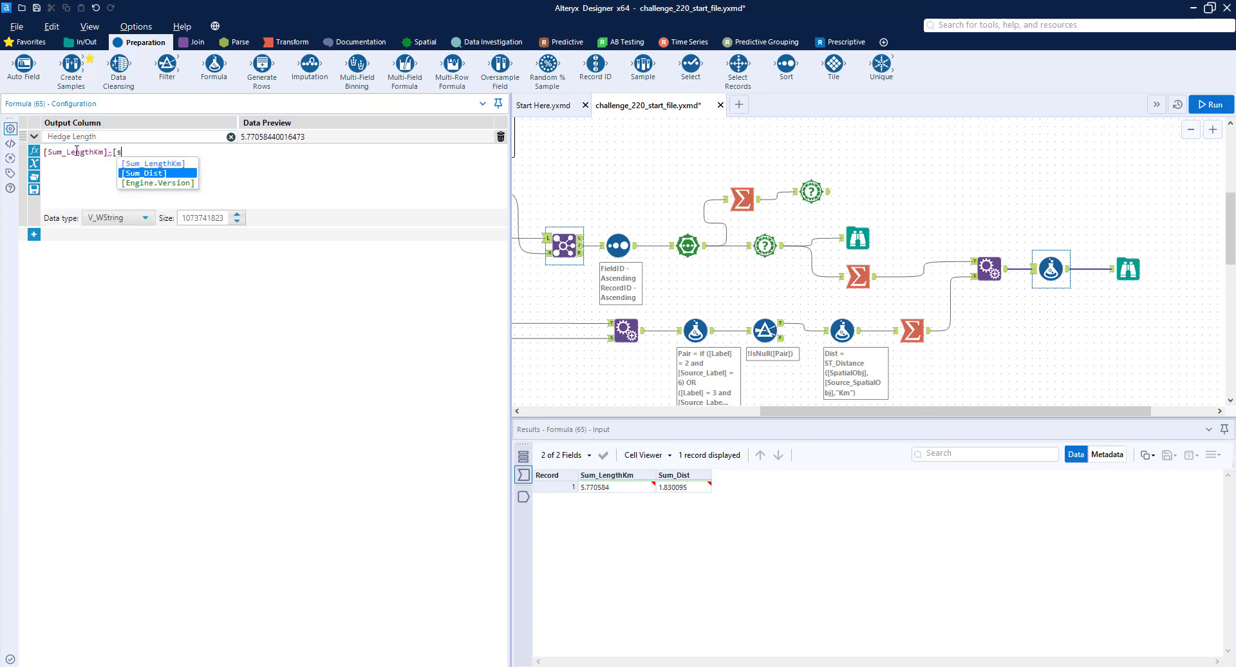
key(Return)
click(137, 219)
scroll(113, 277, down, 2)
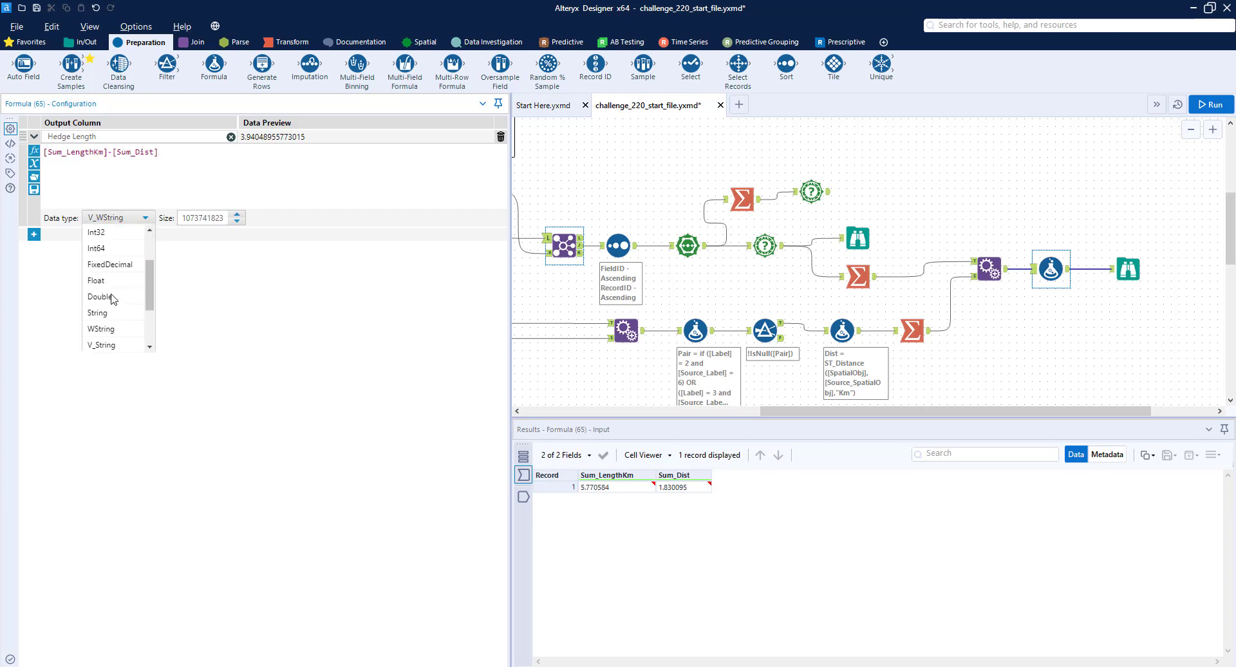
click(114, 297)
key(ctrl+r)
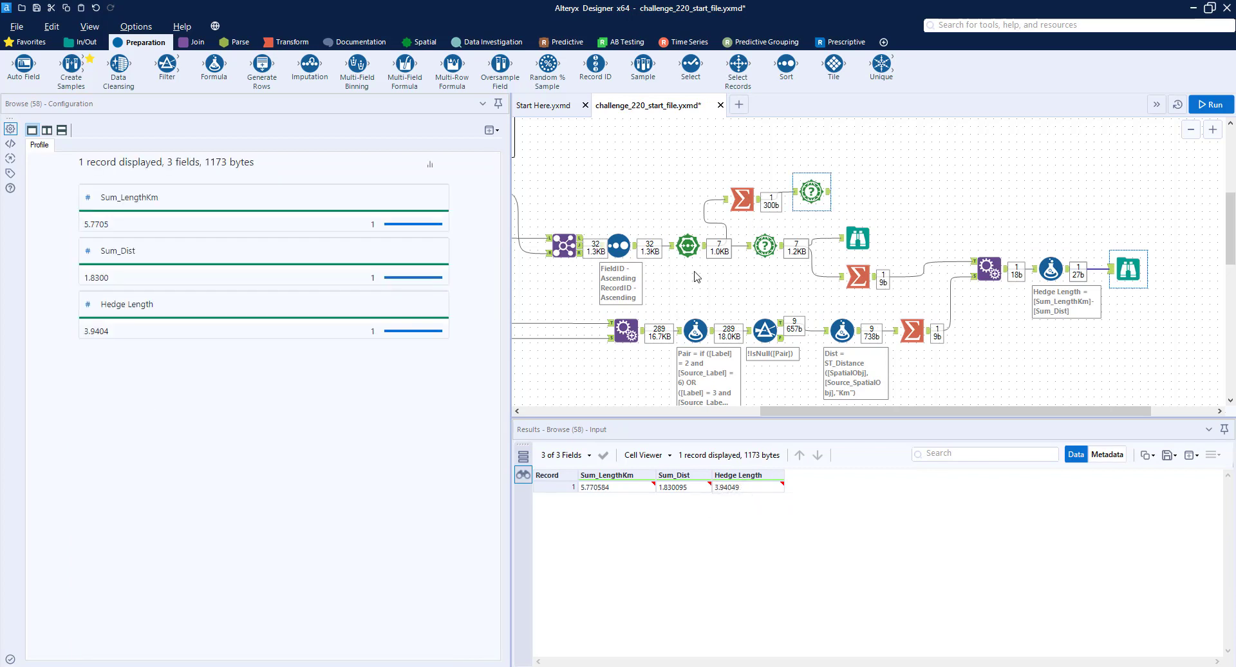
- Examine the provided Output container's Browse data, including all farm and field columns, for comparison
scroll(702, 280, up, 2)
drag(820, 412, 701, 412)
scroll(781, 276, up, 2)
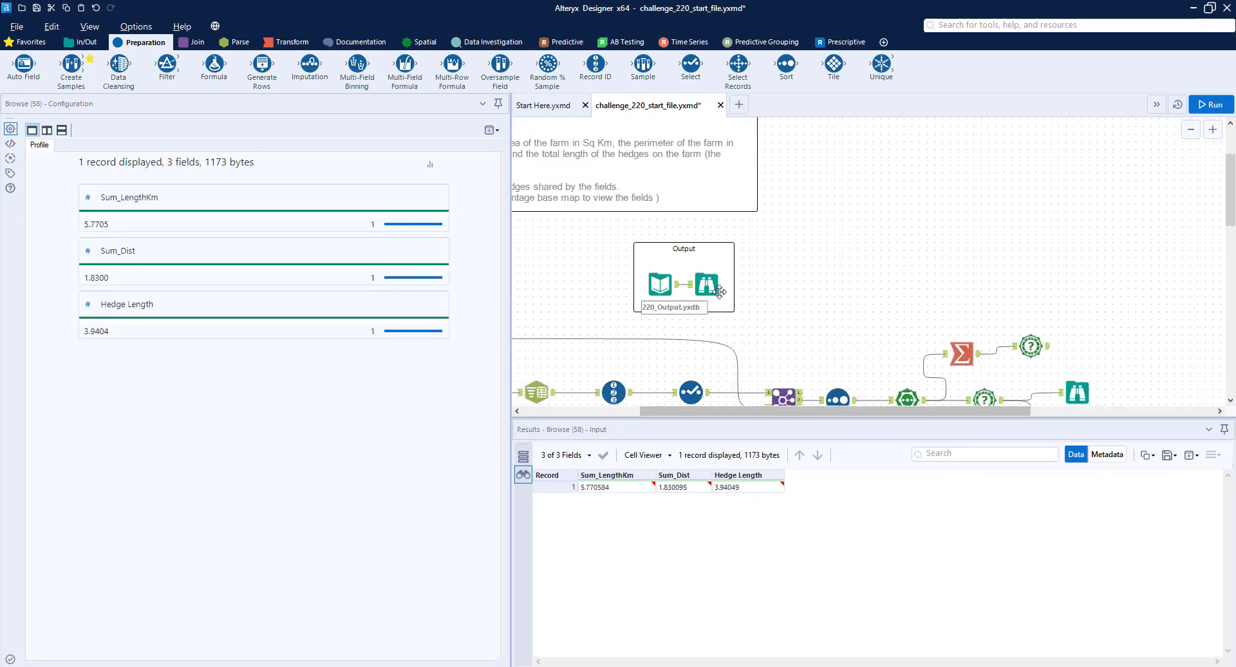
click(707, 284)
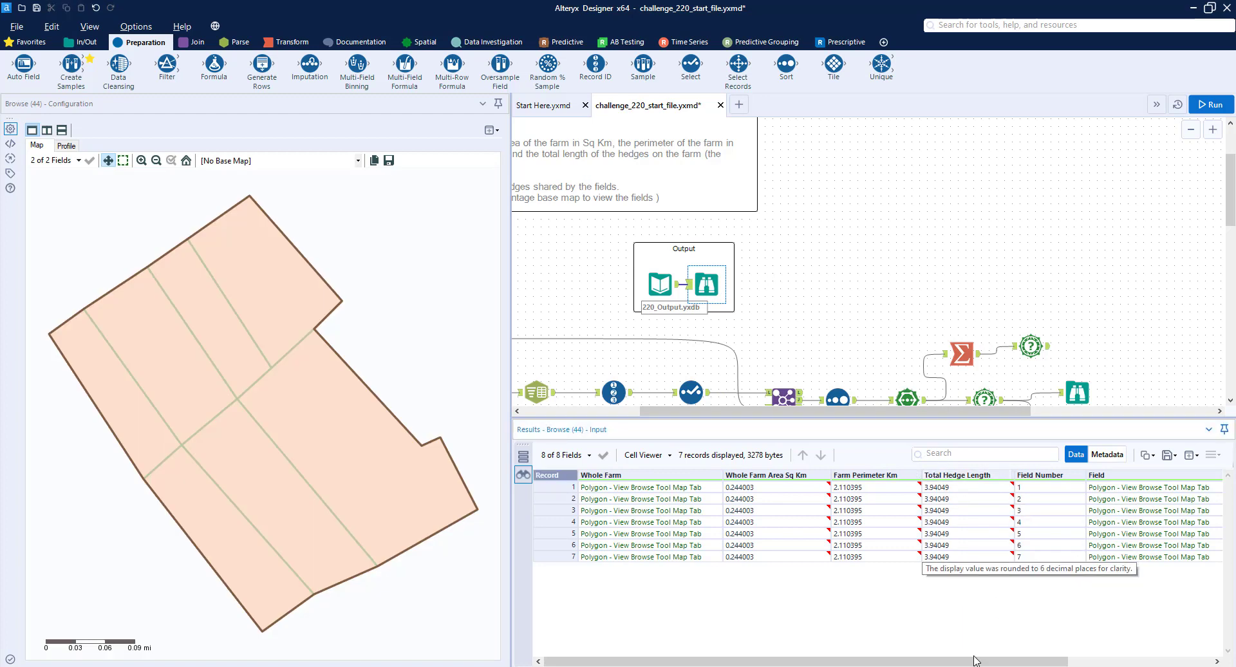
drag(975, 661, 1121, 661)
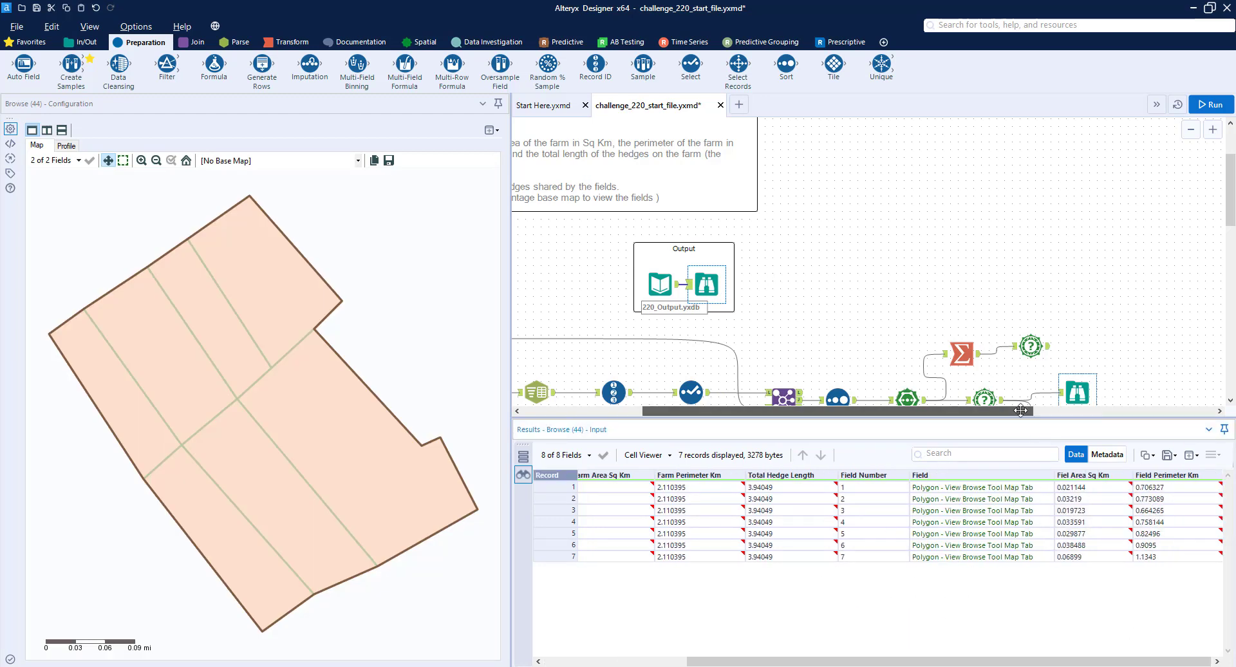
- Review the workflow's own results for the individual fields, the combined whole farm, and the hedge length
drag(1020, 410, 1134, 361)
scroll(1122, 353, down, 5)
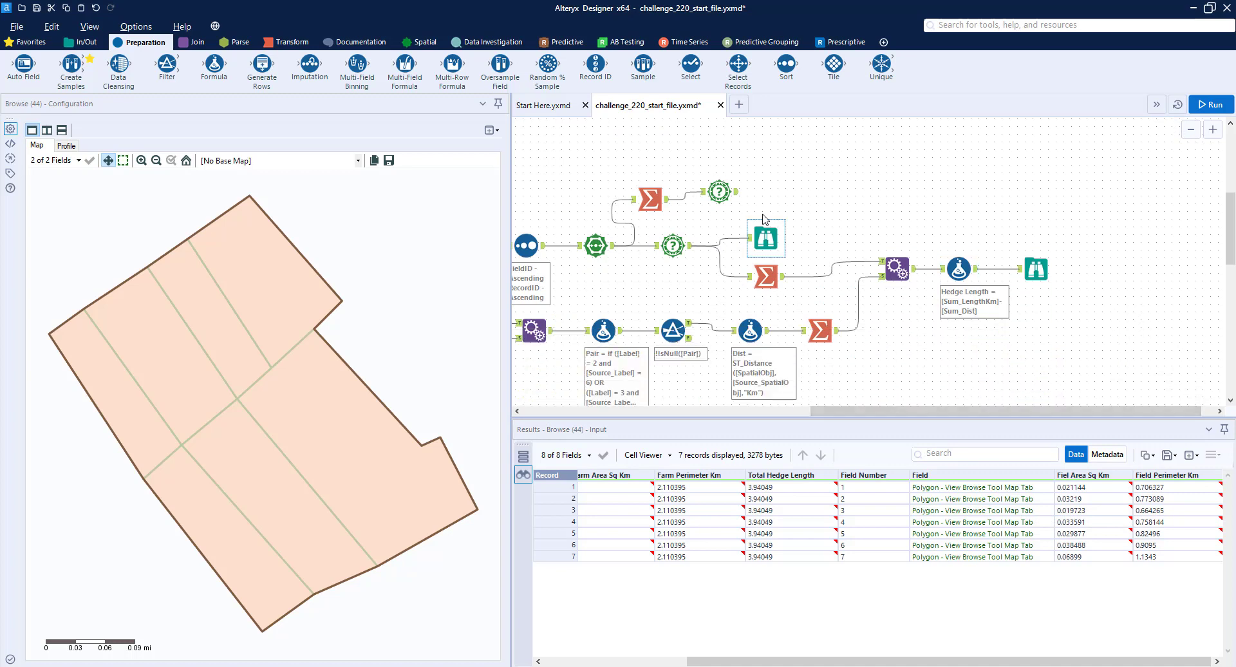
click(768, 239)
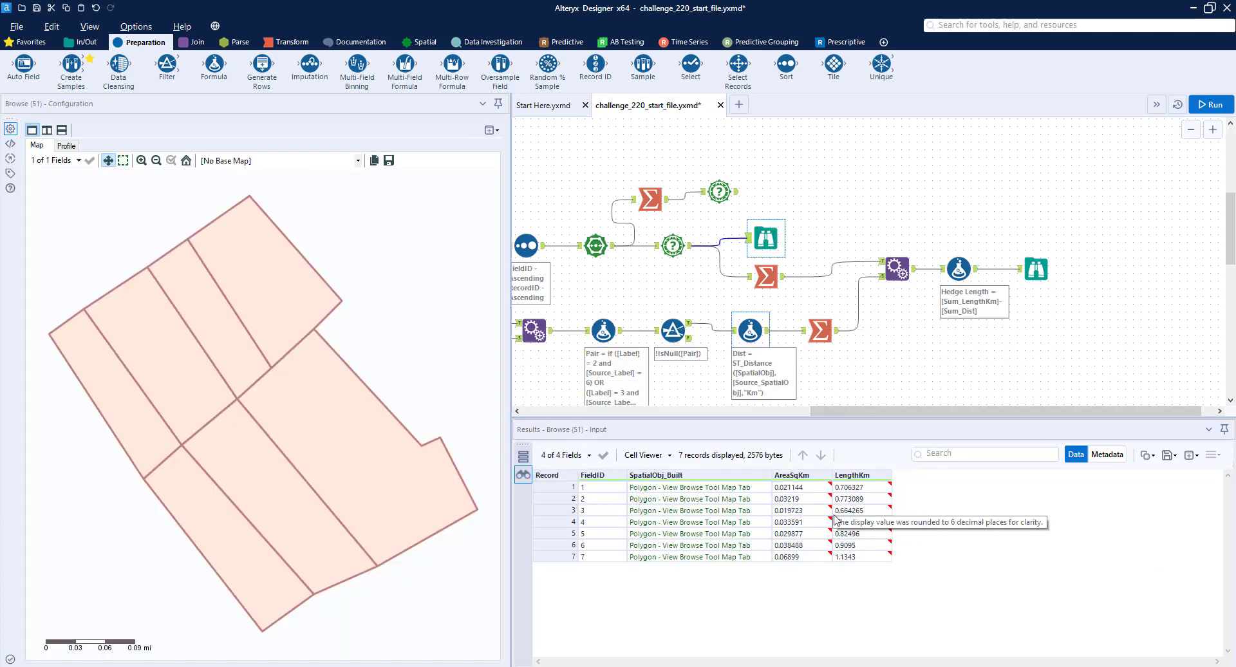
click(719, 191)
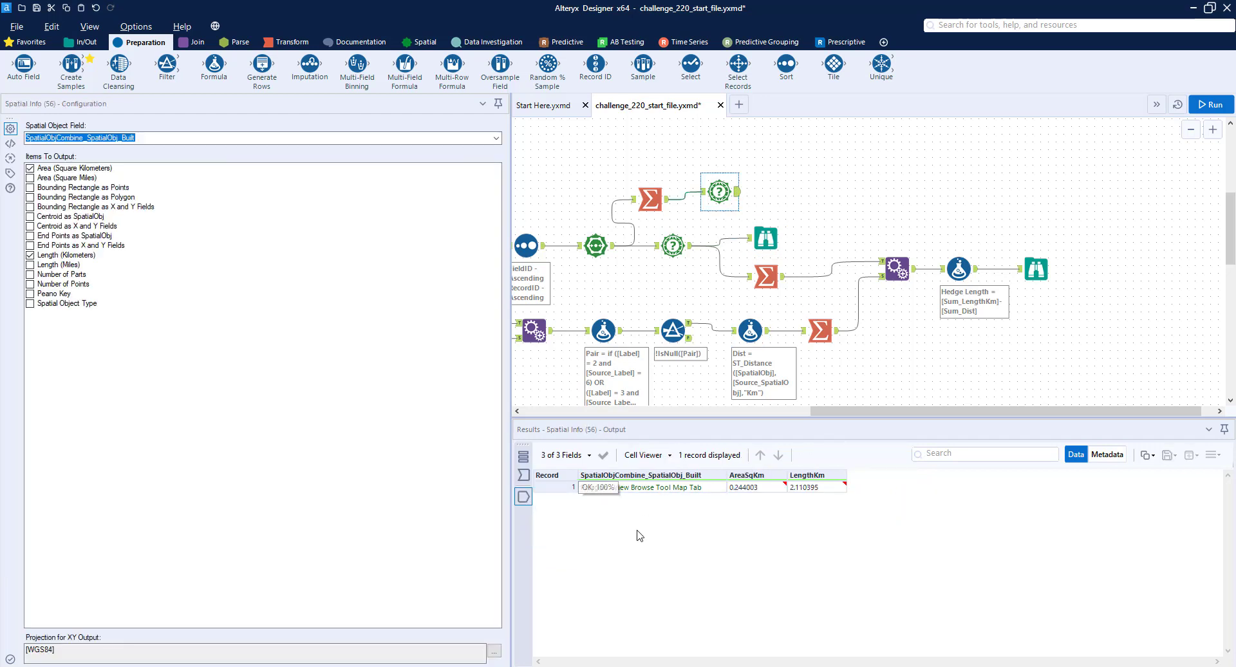
click(1050, 252)
scroll(842, 225, up, 1)
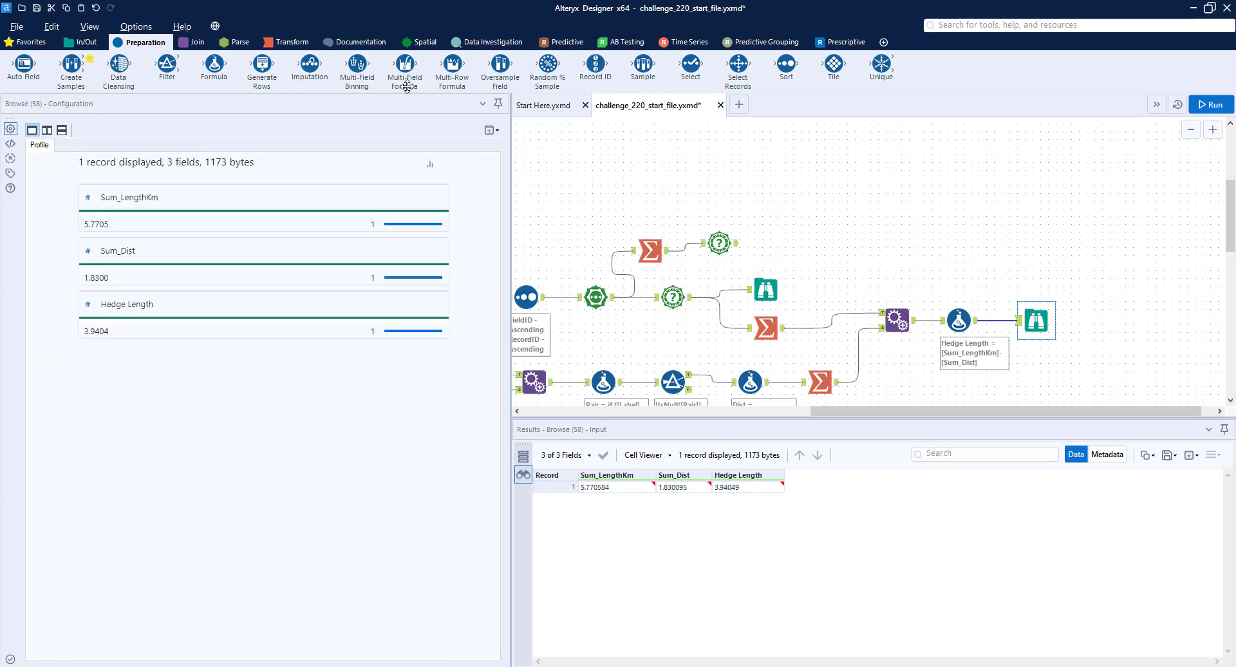
- Add an Append Fields tool with the field Spatial Info output as target and the combined-polygon Summarize output as source
click(193, 42)
drag(24, 64, 897, 181)
drag(691, 297, 894, 177)
drag(667, 250, 902, 191)
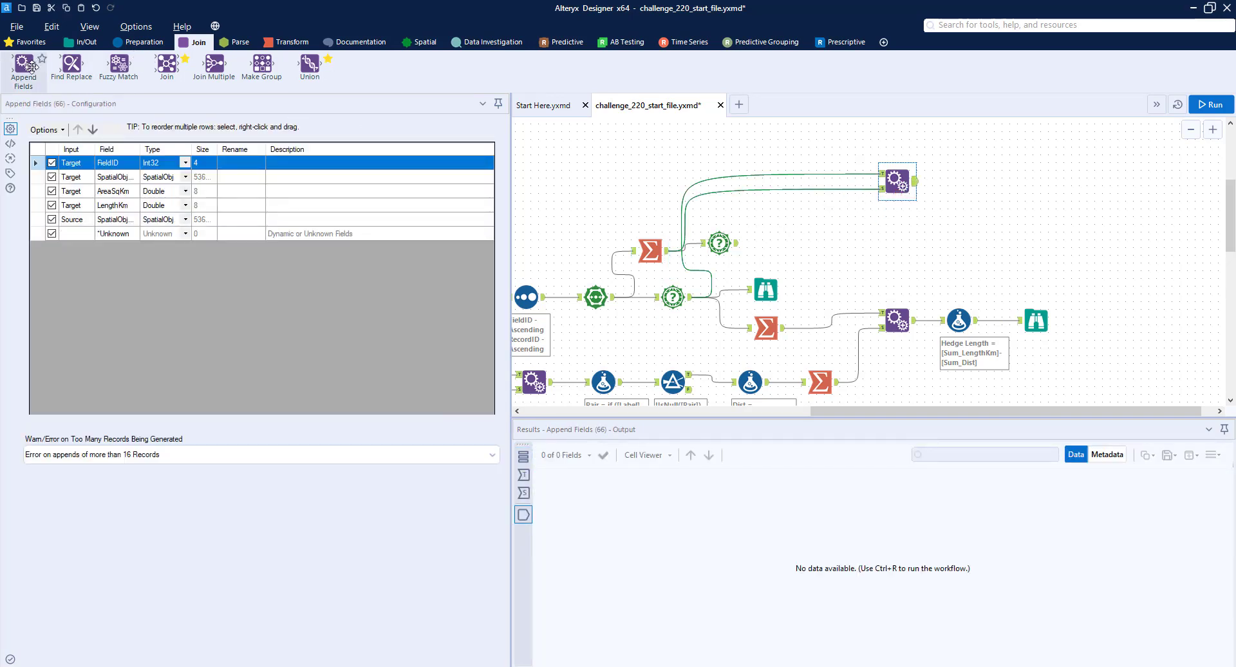
- Add a second Append Fields tool after the new one and connect the Hedge Length formula output as its source
drag(30, 67, 1021, 177)
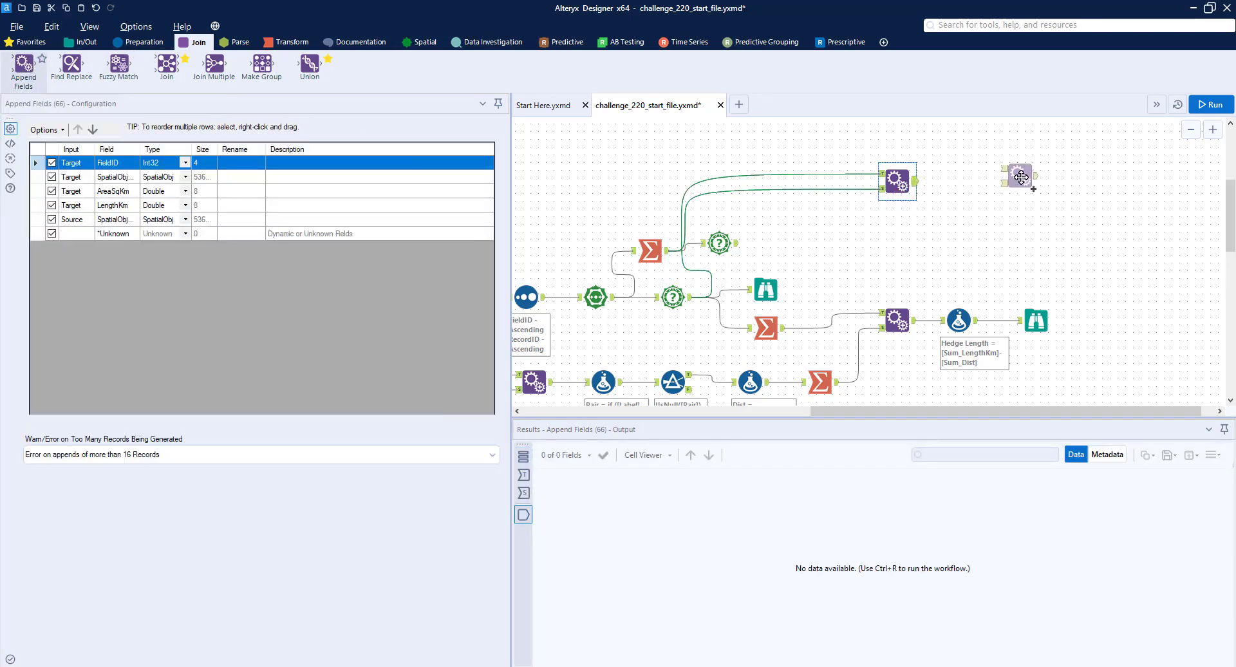
key(Escape)
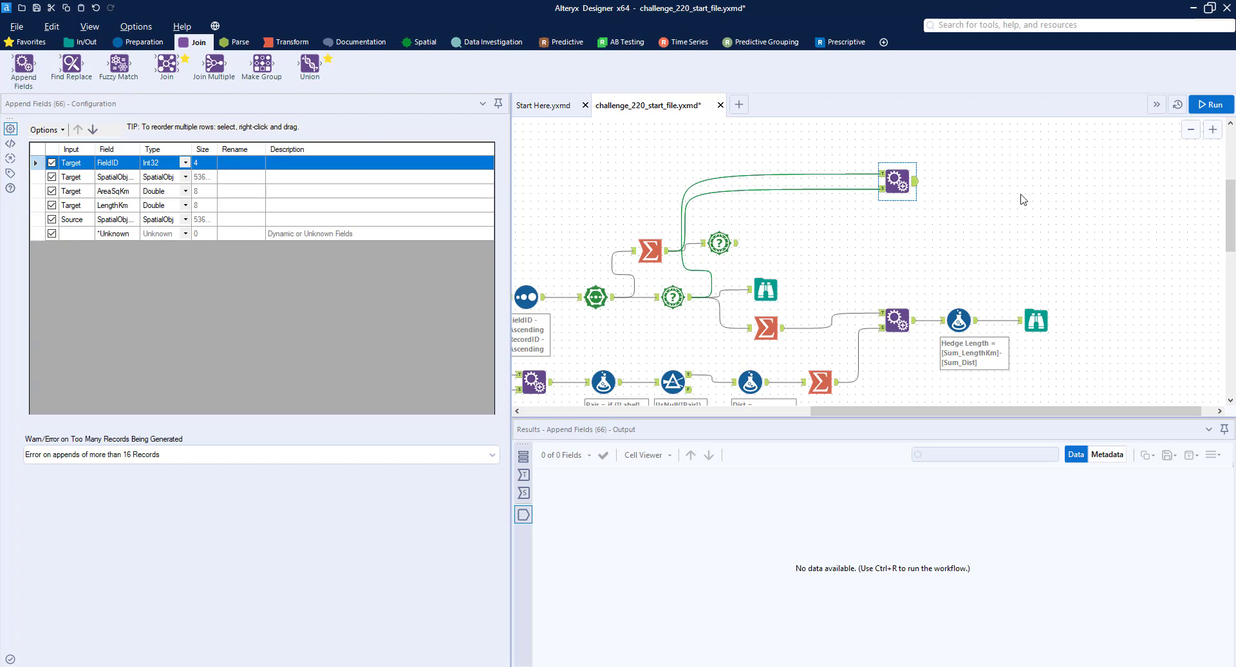
drag(24, 65, 998, 189)
drag(976, 320, 980, 197)
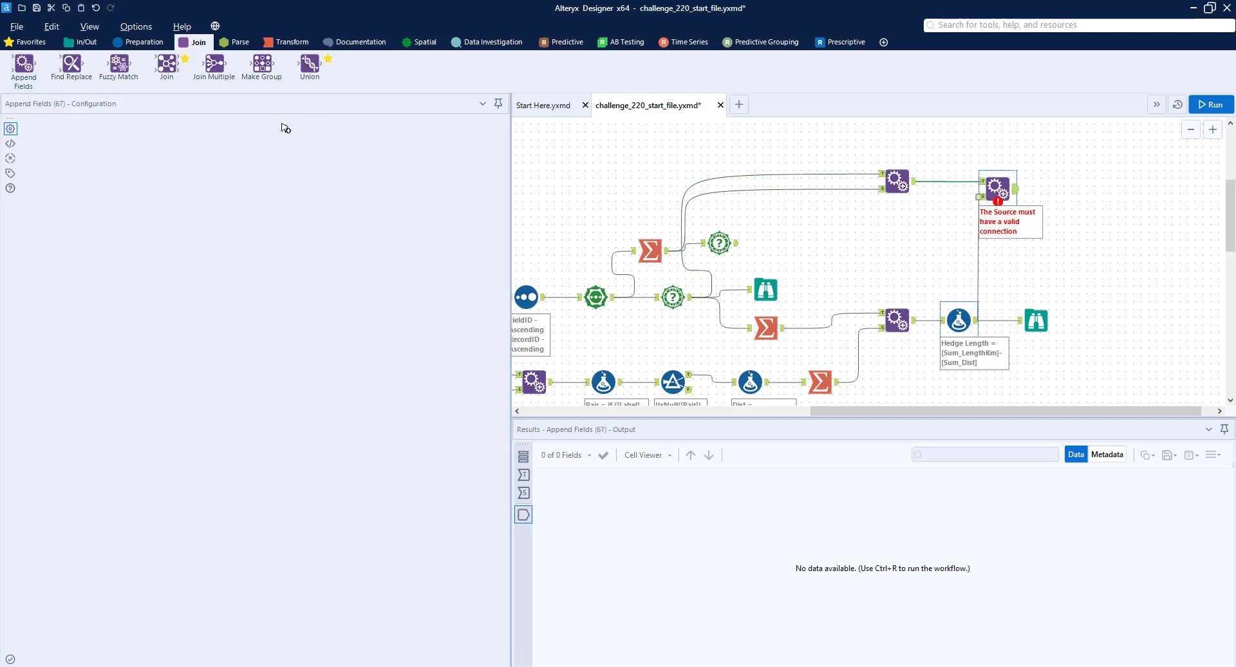
- Attach a Browse tool to the second Append Fields output, run the workflow, and review the combined columns
click(72, 47)
drag(24, 65, 1090, 201)
key(ctrl+r)
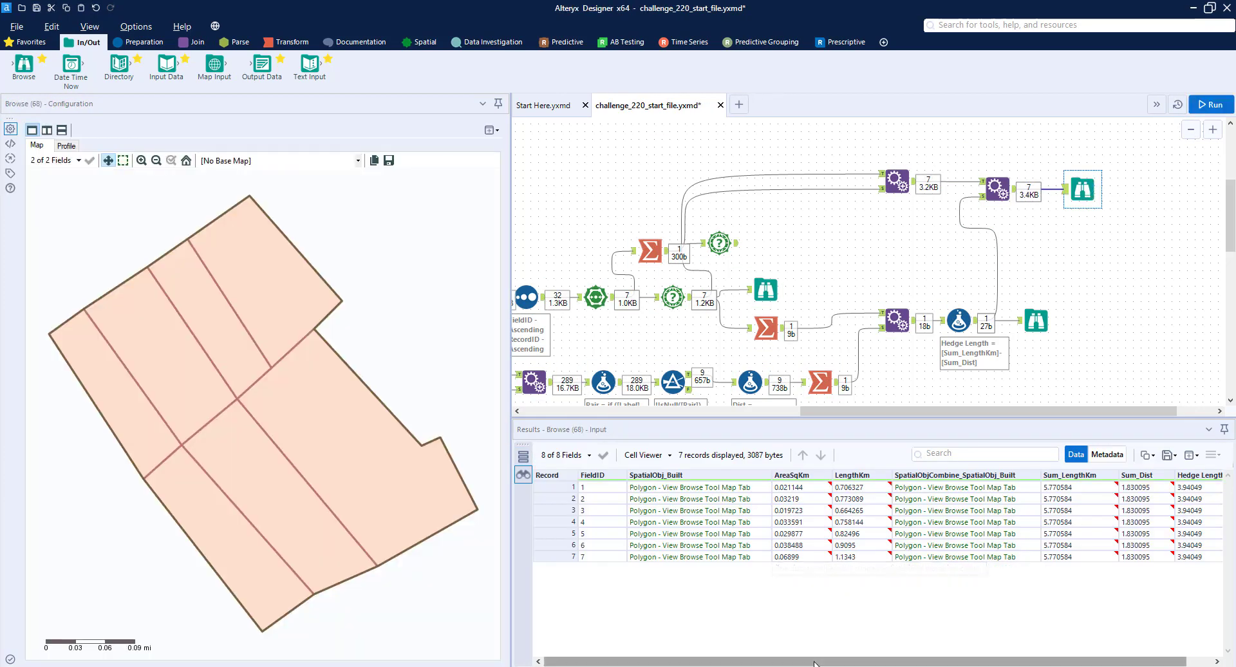
drag(815, 662, 946, 663)
drag(1036, 660, 1010, 662)
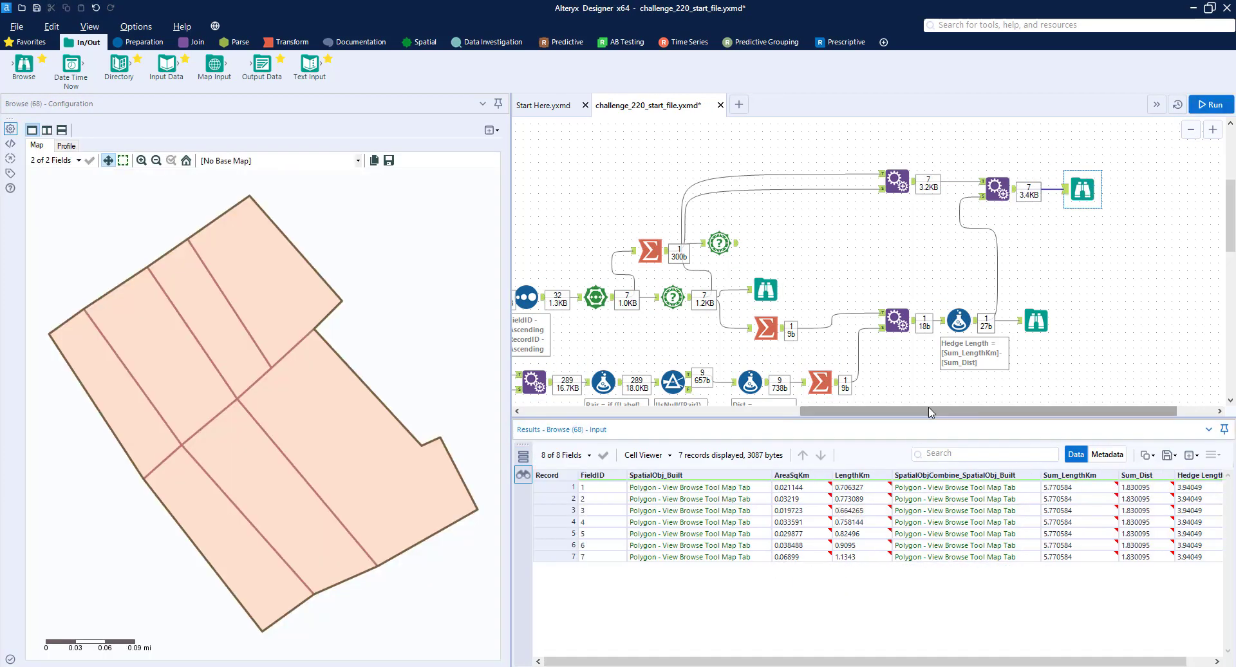
- Insert a Select tool before the new Browse tool, making room for it, and widen the Field column to show full names
drag(952, 410, 989, 411)
drag(1020, 170, 1111, 171)
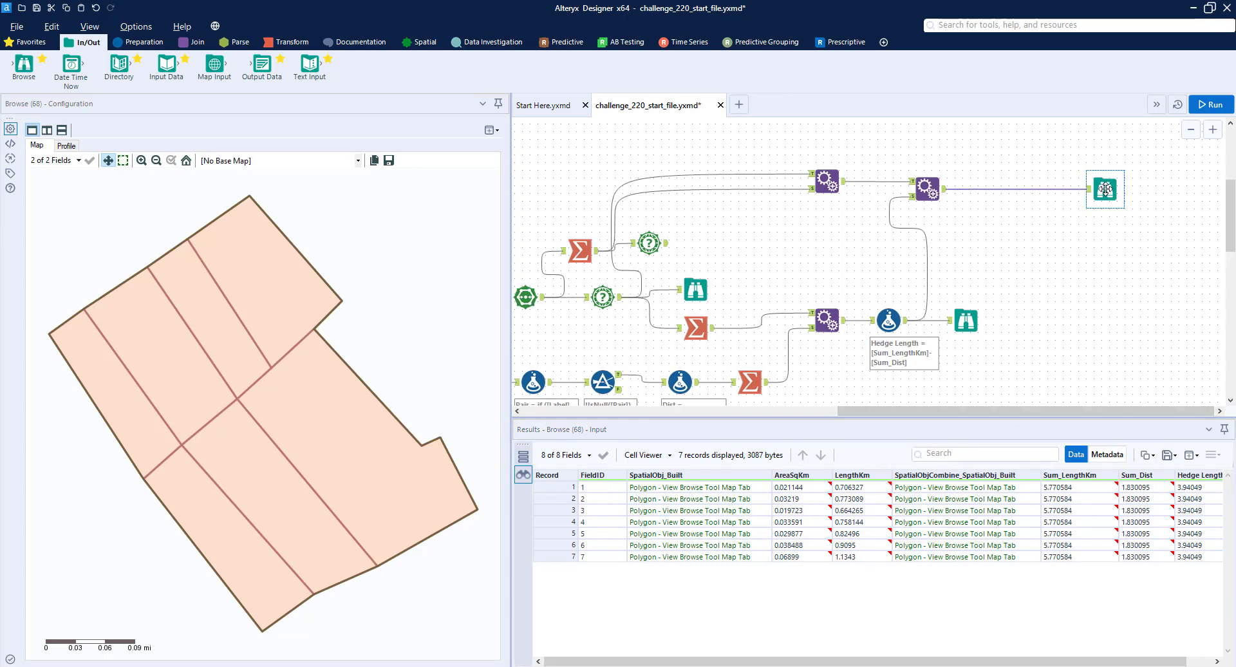
click(140, 42)
mouse_move(690, 64)
mouse_down()
mouse_move(910, 116)
mouse_move(1005, 188)
mouse_up()
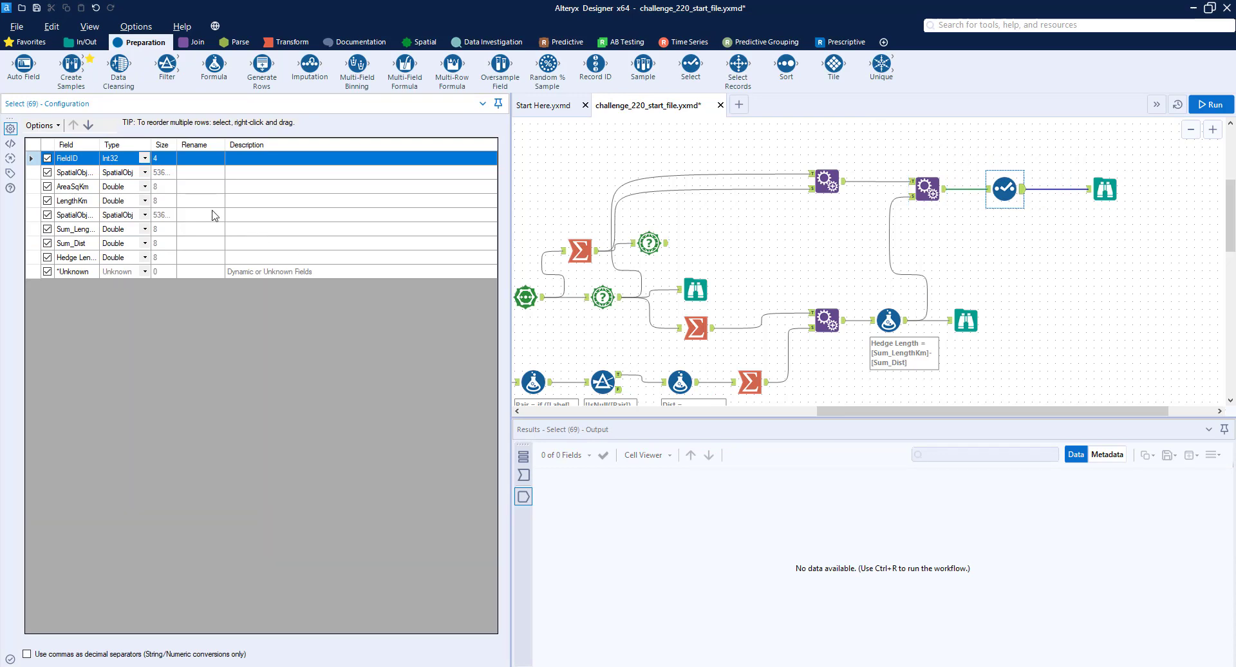
drag(97, 144, 196, 144)
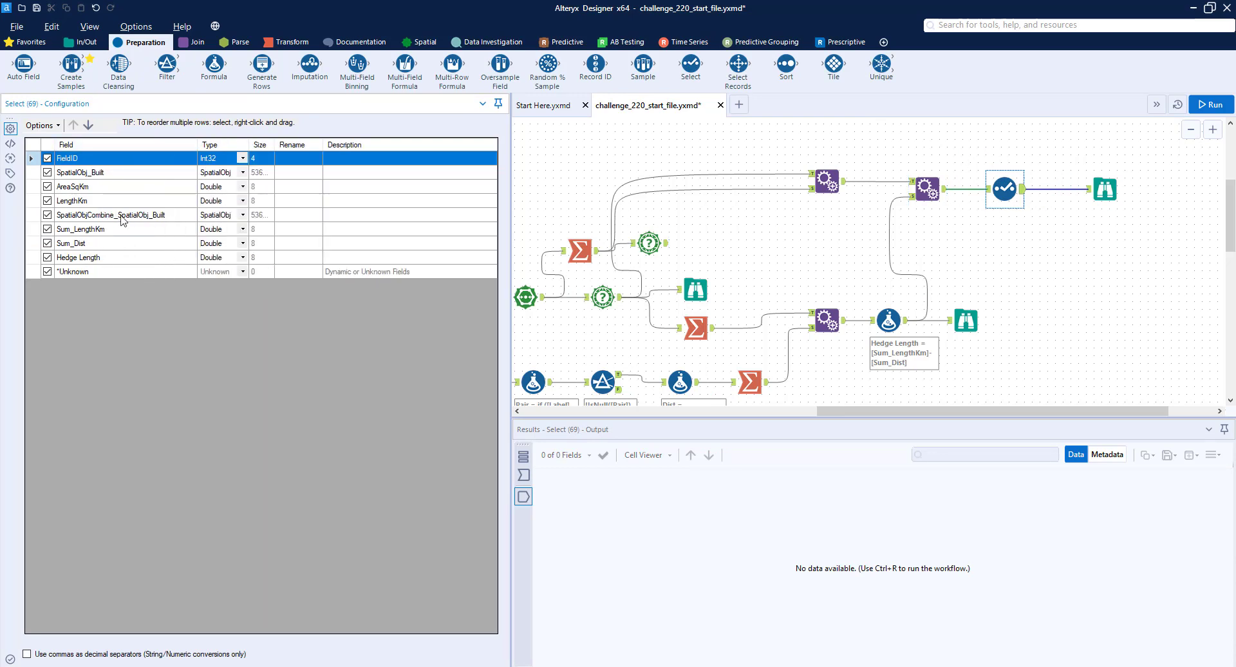
- Move SpatialObjCombine_SpatialObj_Built to the top of the Select field order and rename it Whole Farm
click(125, 219)
click(73, 125)
click(73, 125)
click(73, 124)
click(73, 125)
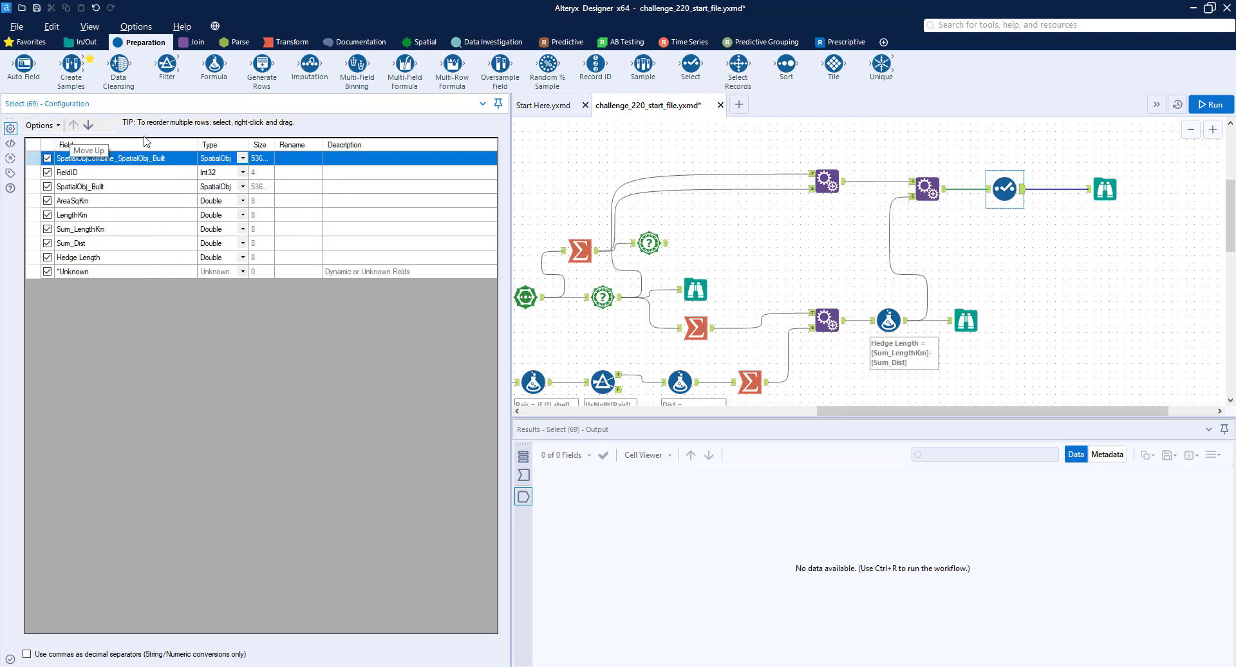
click(316, 161)
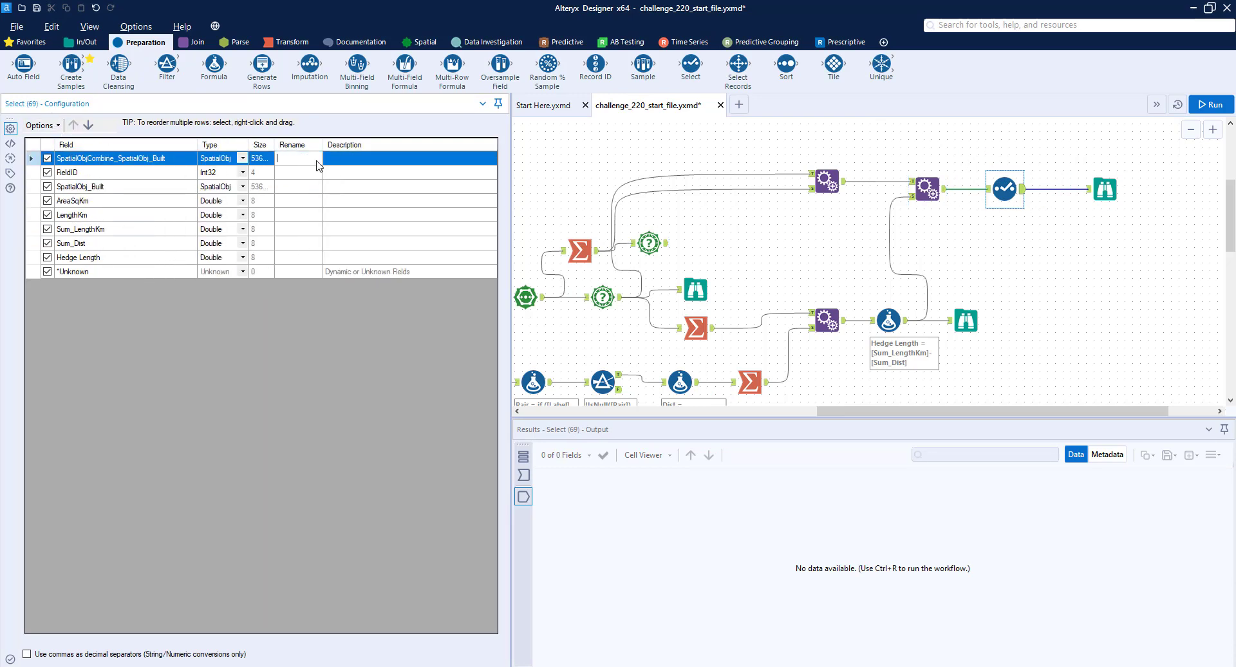
- Move AreaSqKm to second place in the Select field order and rename it Whole Farm Area
click(105, 204)
click(74, 125)
click(73, 125)
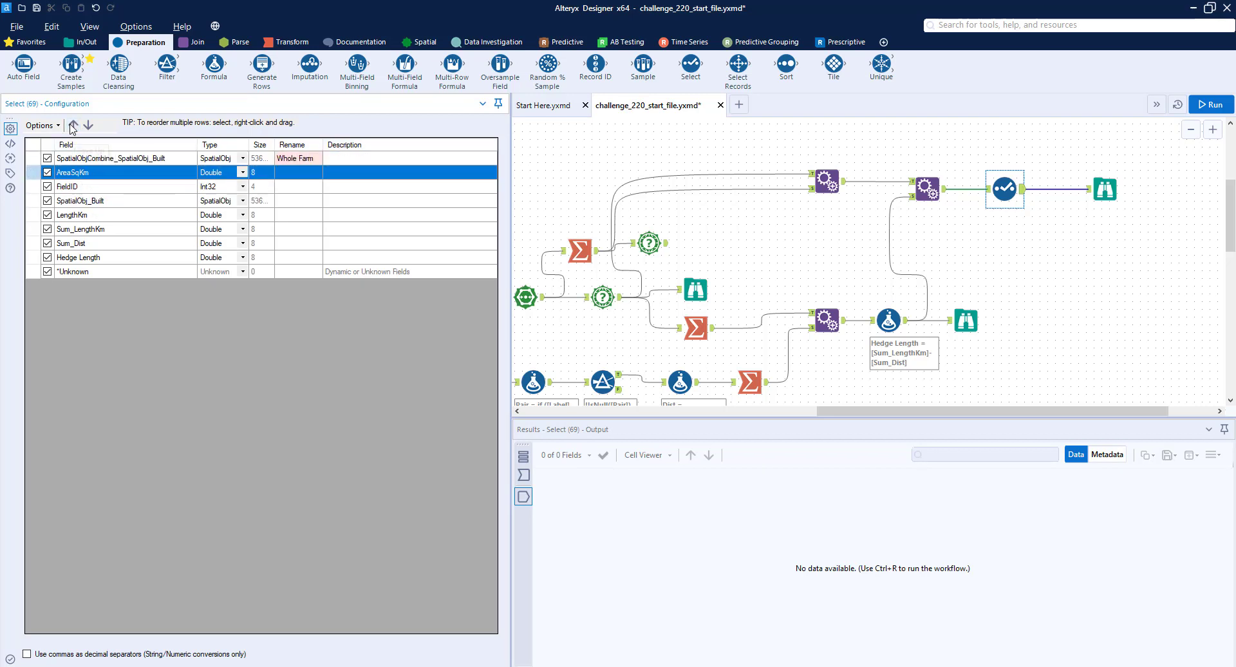
click(309, 173)
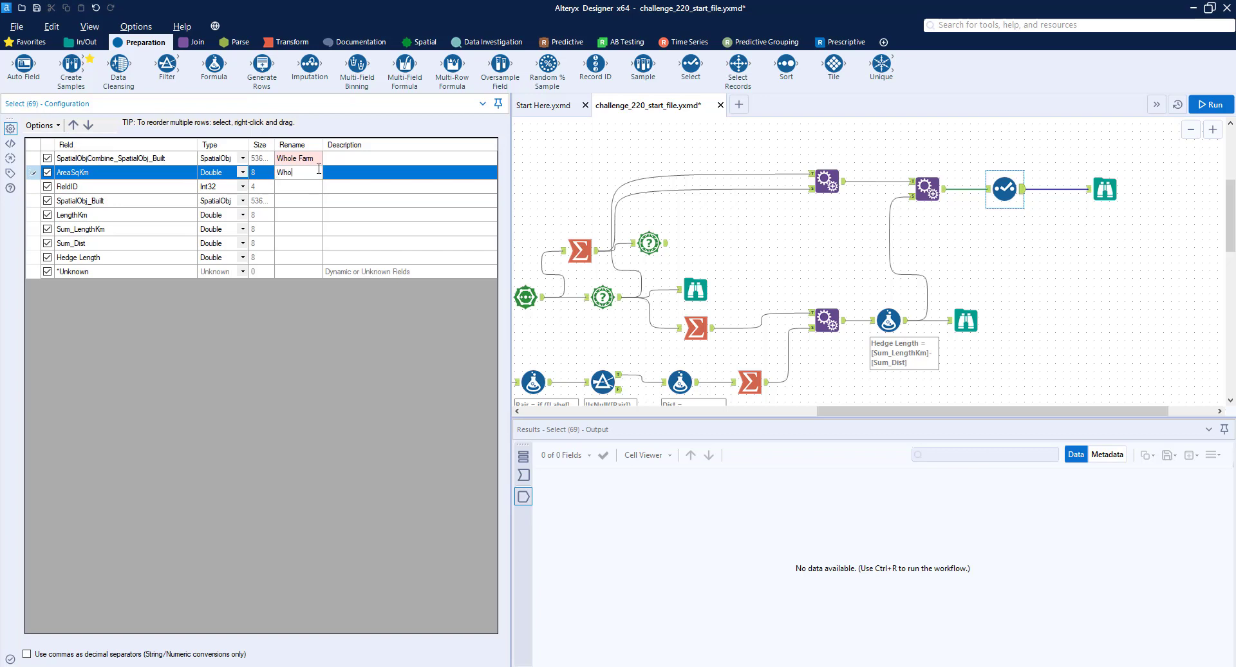
text(Whole Fam Area)
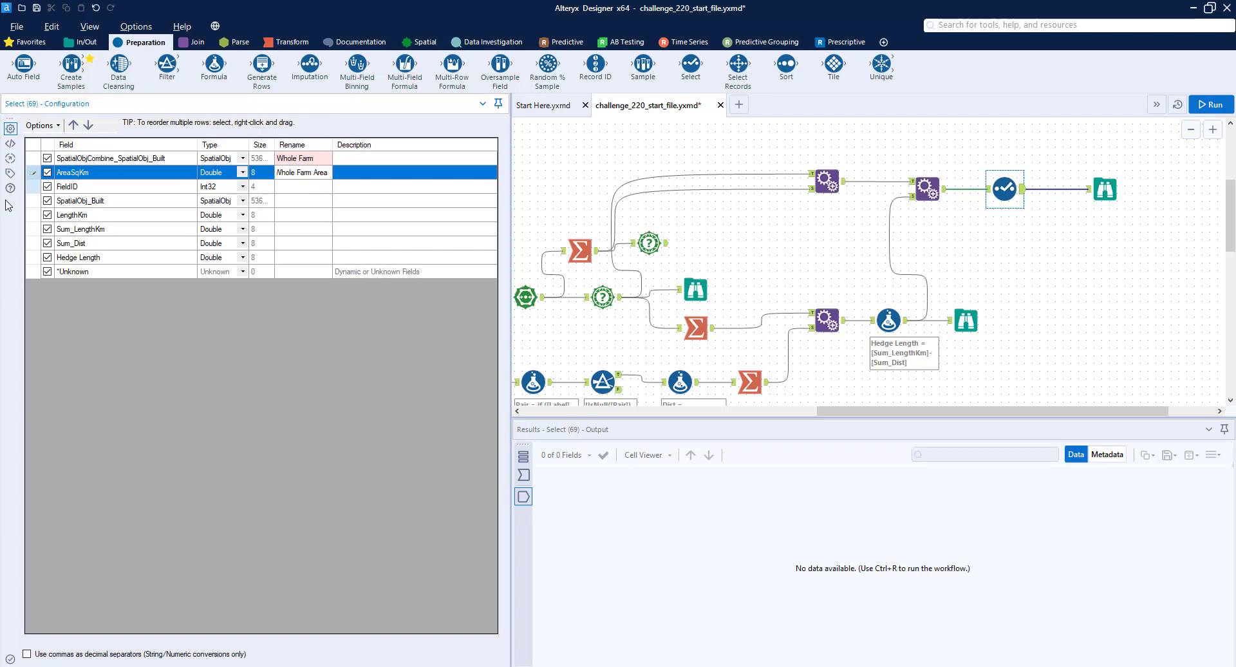
- Move LengthKm to third place in the Select field order and rename it Whole Perimeter
click(76, 218)
click(74, 126)
click(74, 126)
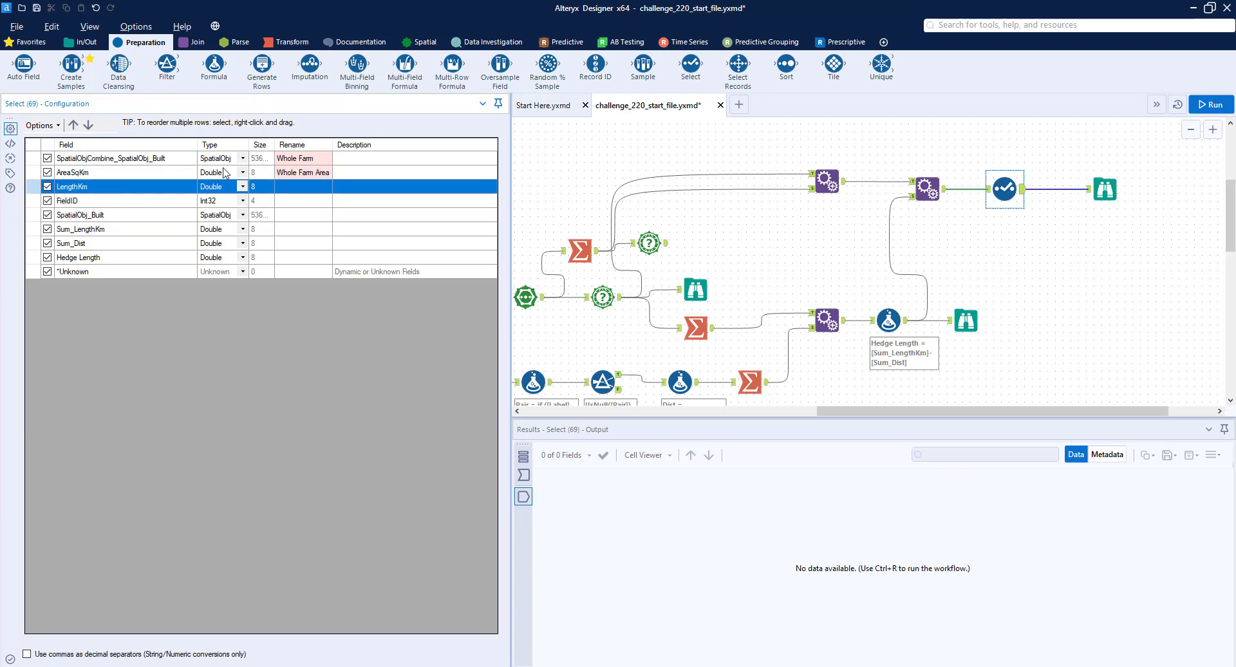
click(290, 186)
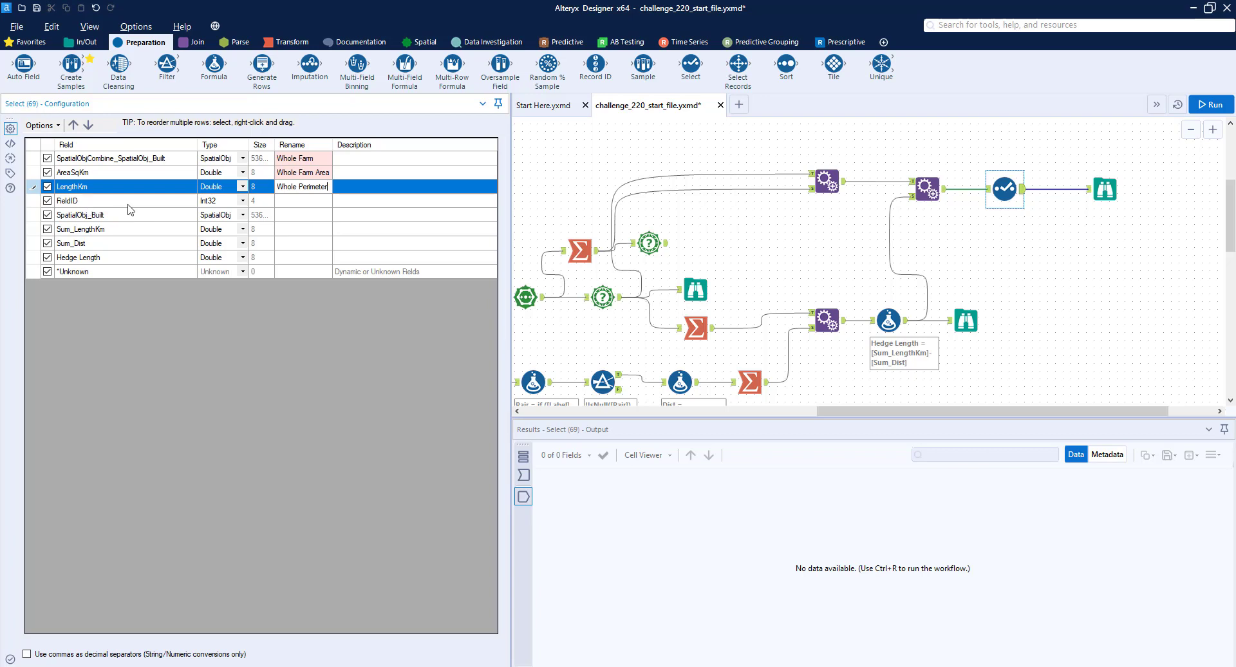
- Rename SpatialObj_Built to Field in the Select tool and run the workflow
click(320, 215)
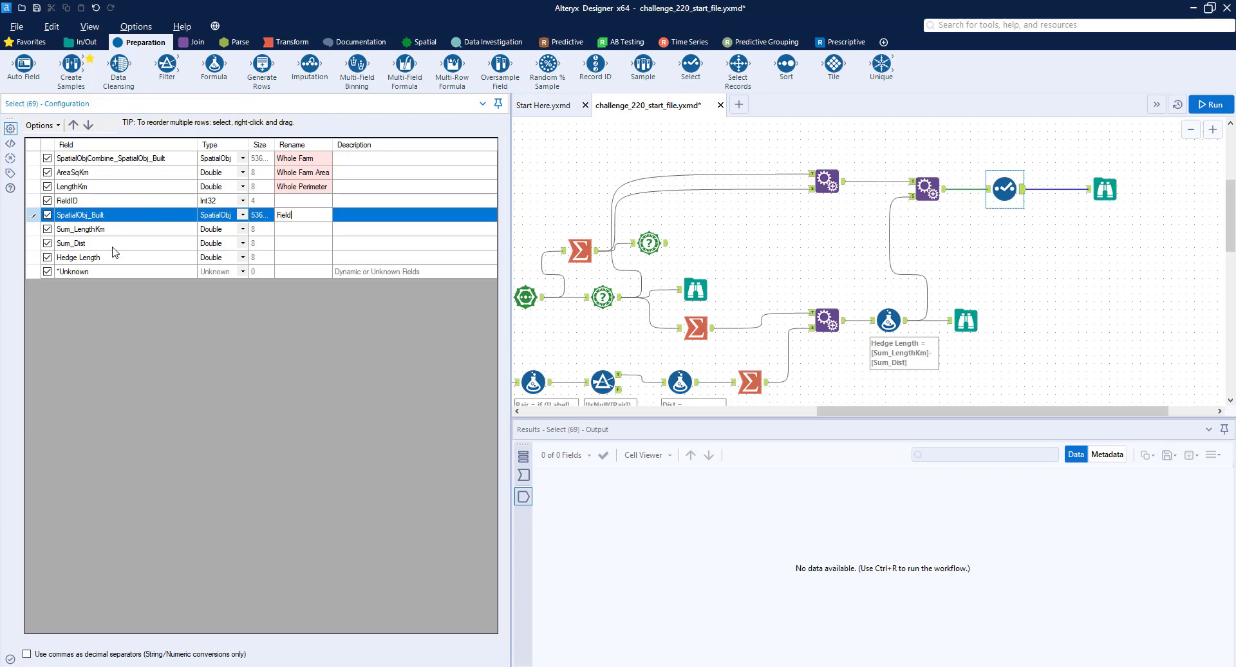
click(1201, 103)
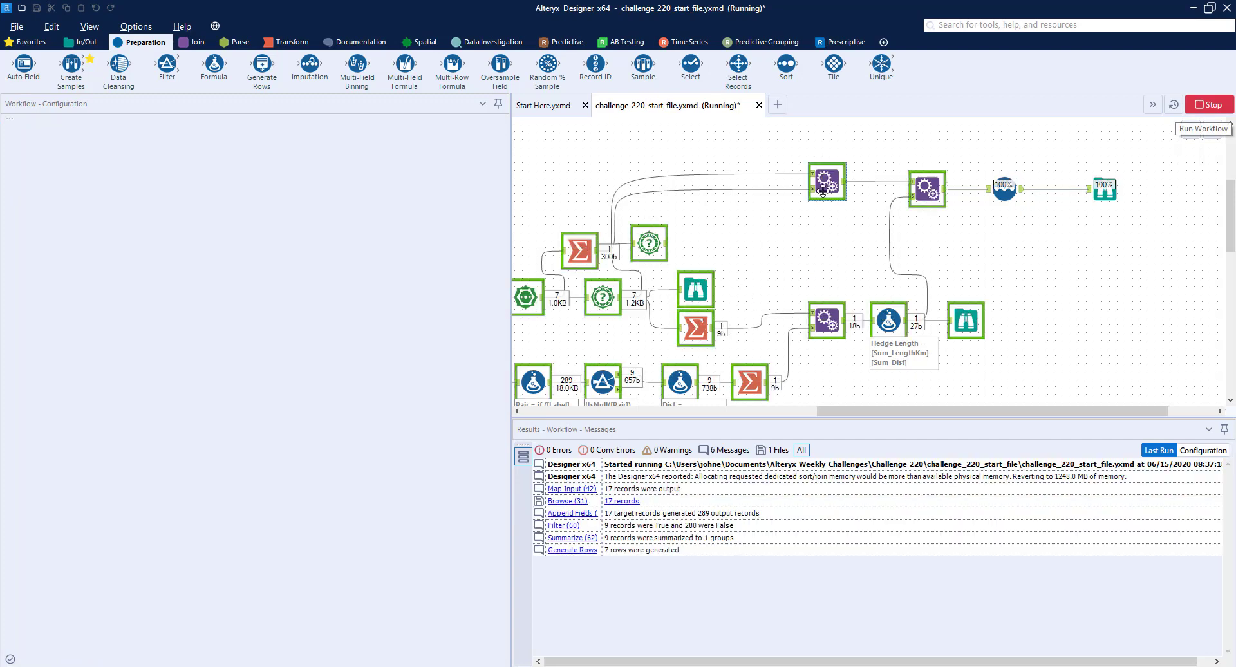
- Check the first of the two new Append Fields tools and delete its source connection from the combined-polygon Summarize tool
click(822, 190)
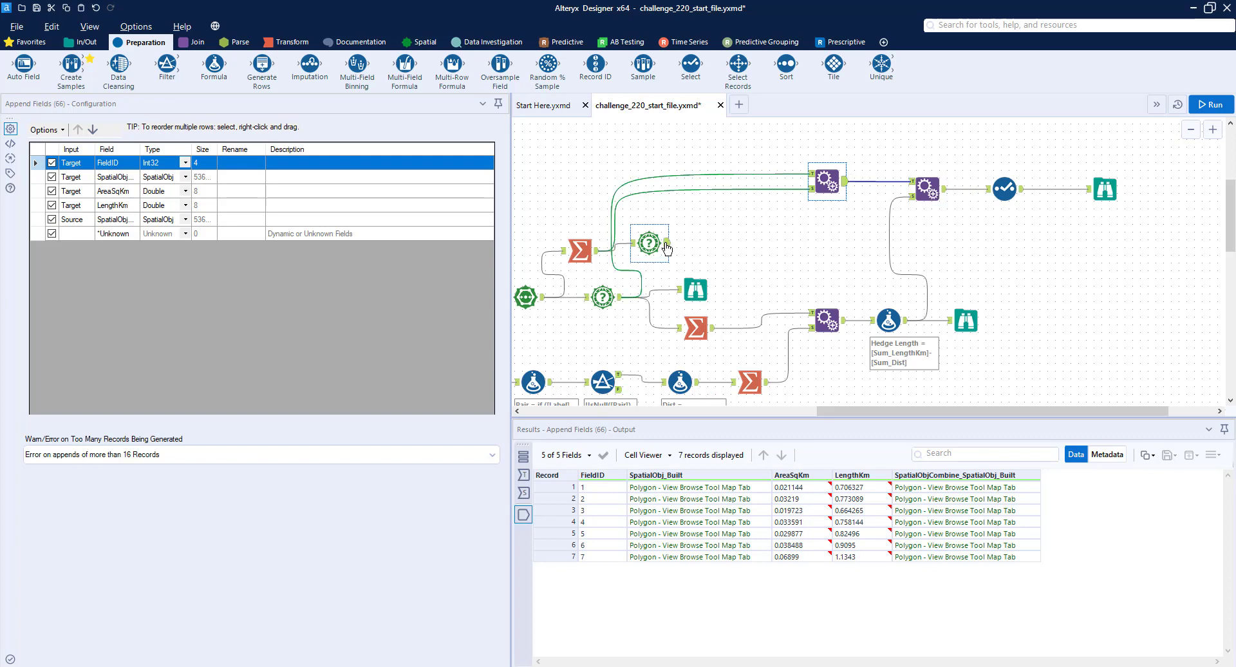
right_click(722, 189)
click(744, 215)
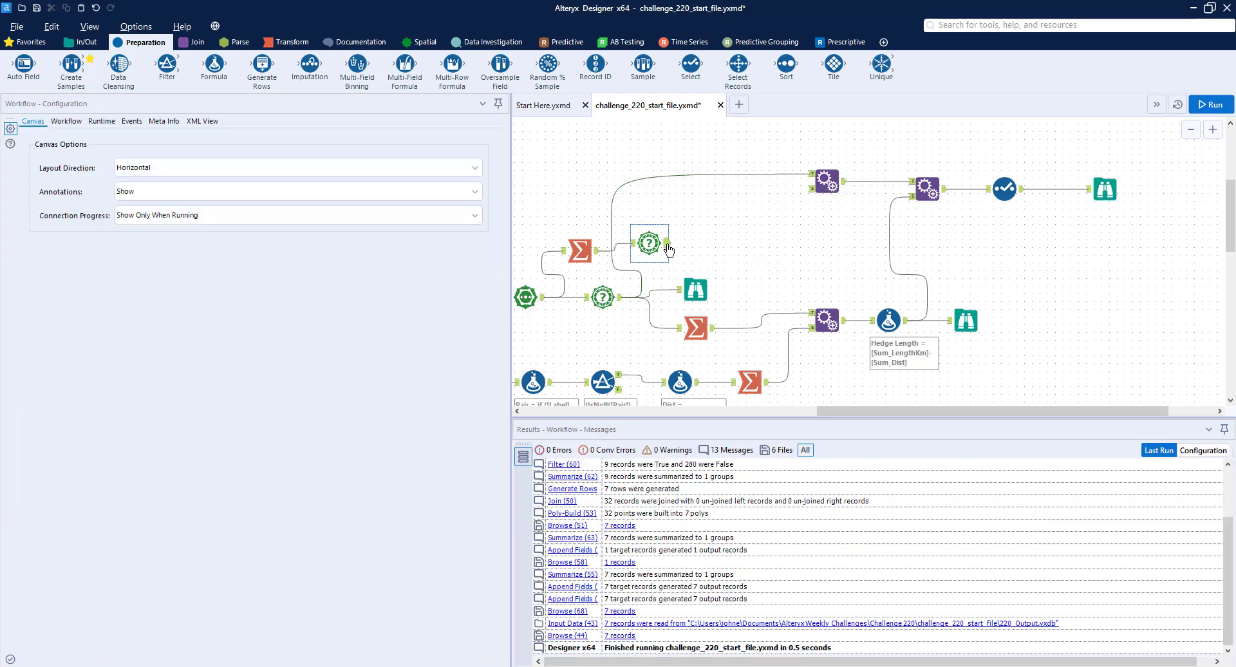
- Connect the whole-farm Spatial Info tool to the source input of the upper Append Fields tool, run the workflow and inspect the output fields
drag(666, 243, 810, 189)
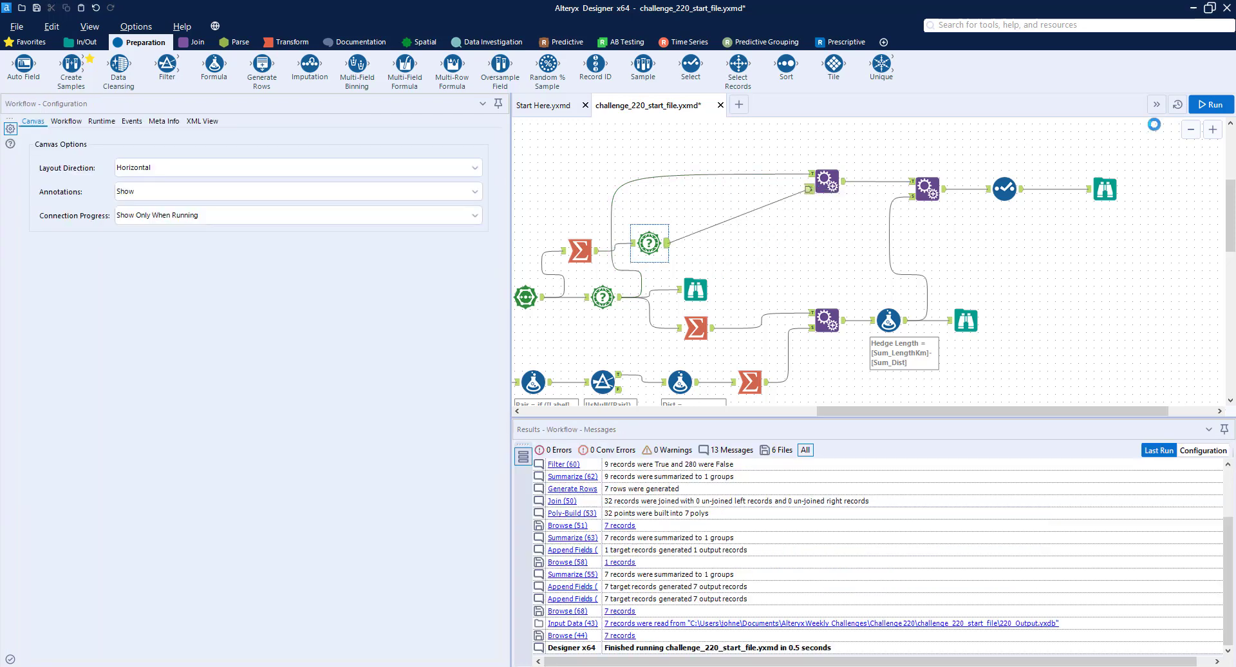
click(1223, 107)
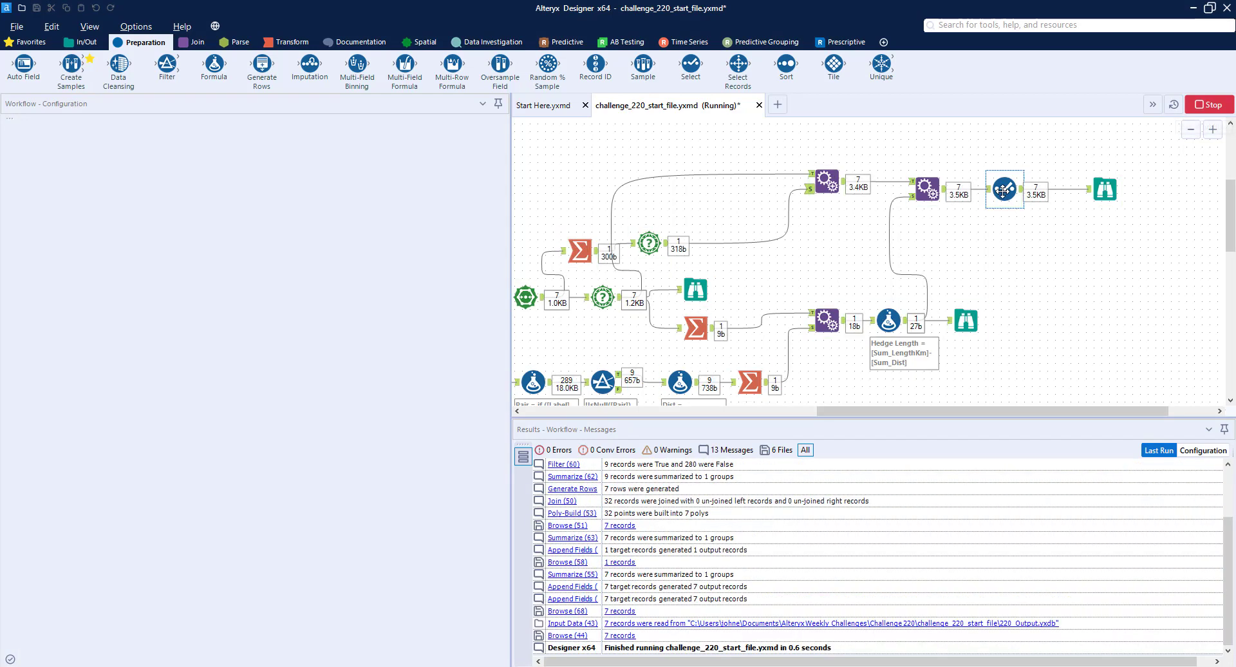
click(1004, 189)
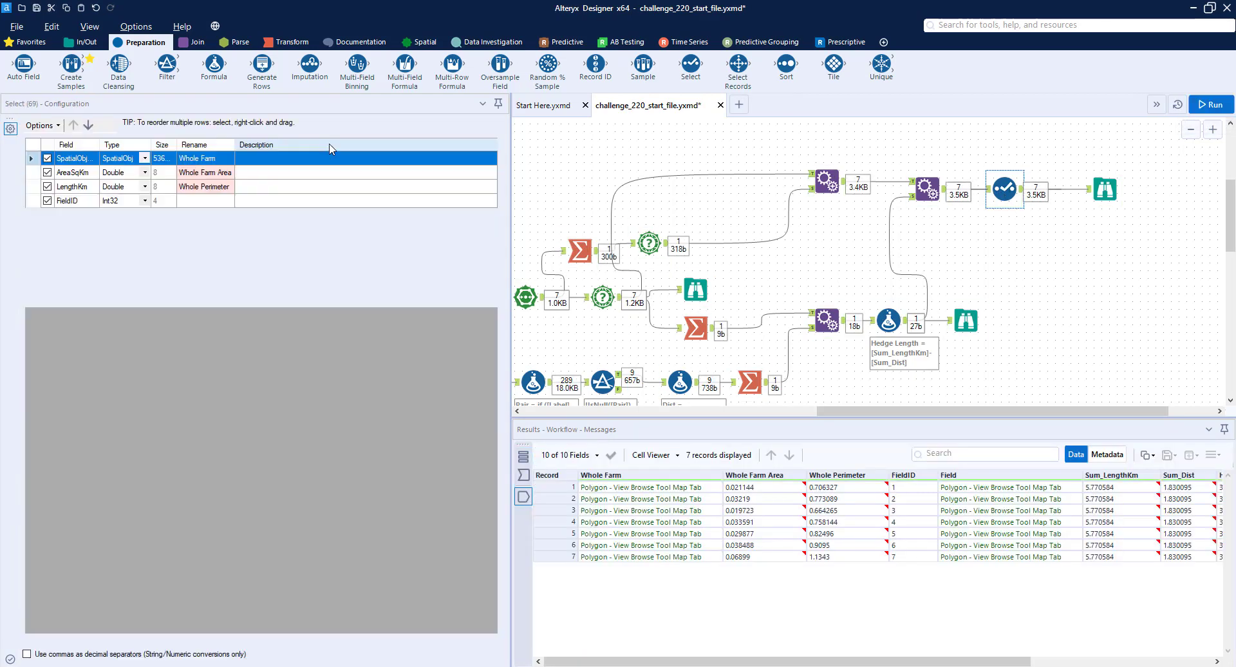
click(78, 176)
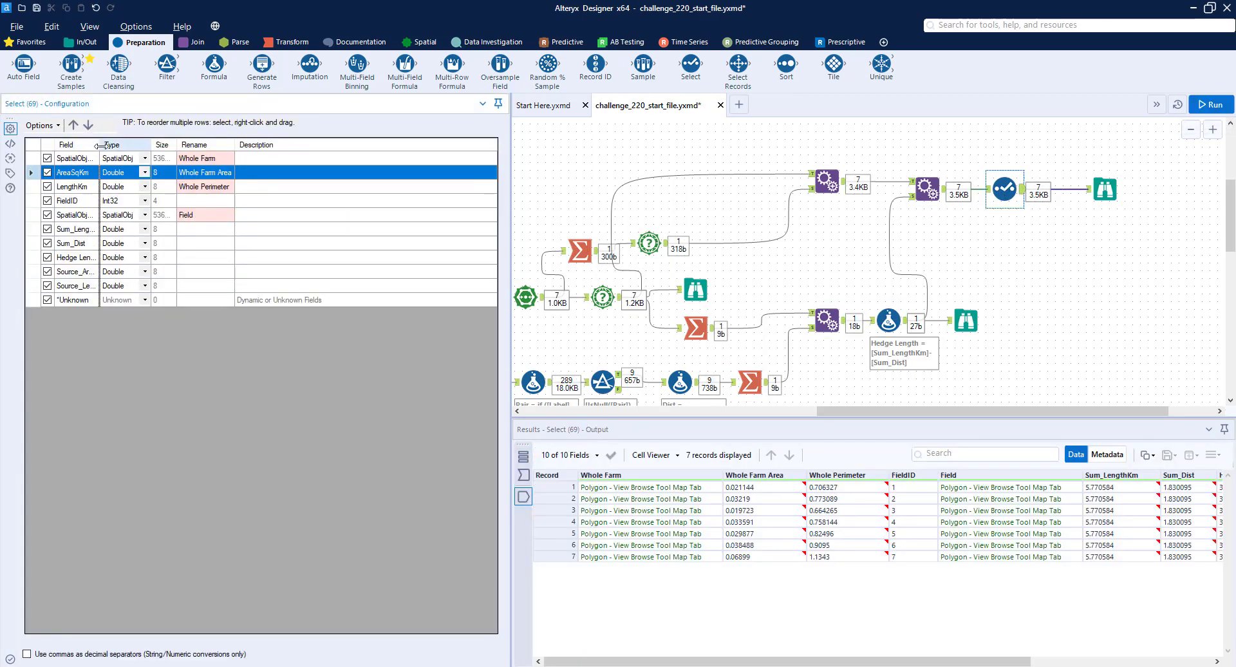
drag(97, 140, 161, 141)
click(1105, 188)
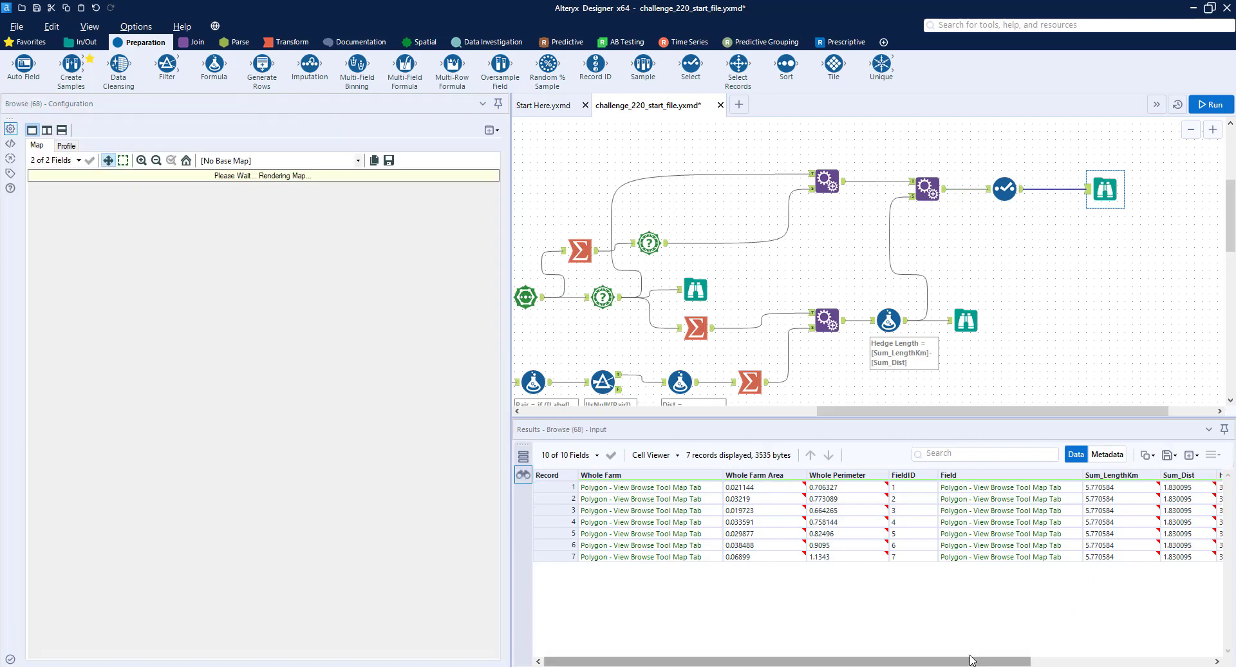
drag(972, 662, 1214, 655)
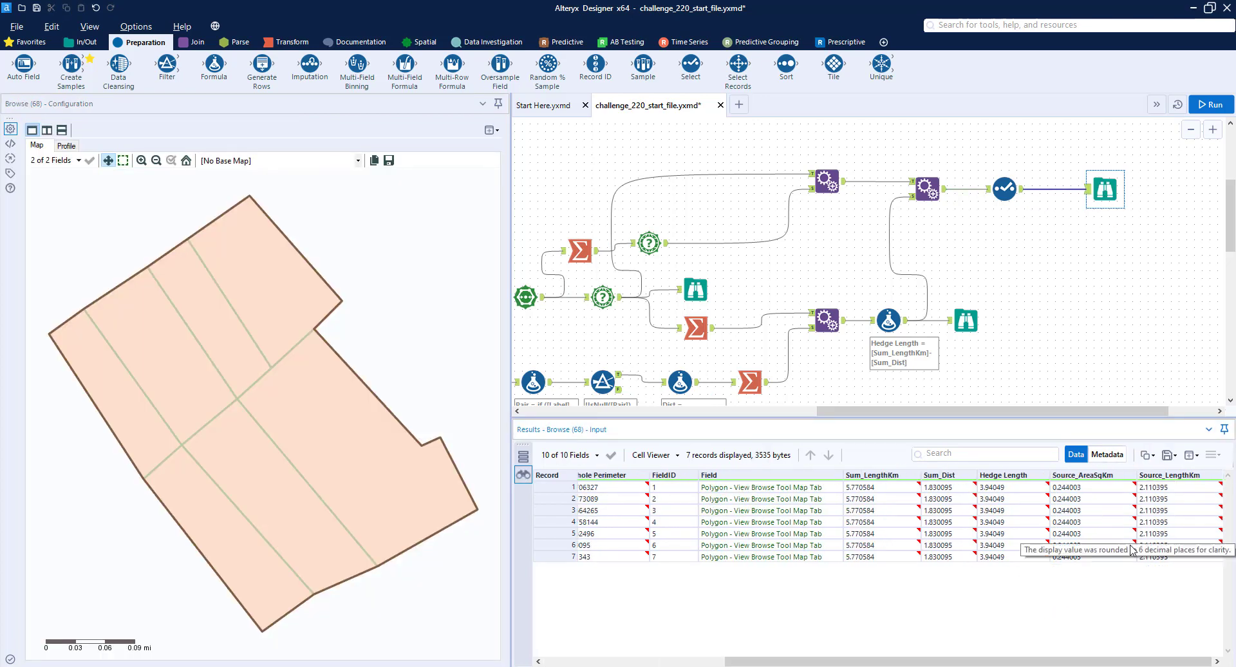
- Widen the Select tool's field name column and move Source_AreaSqKm to second place in the field order
click(997, 191)
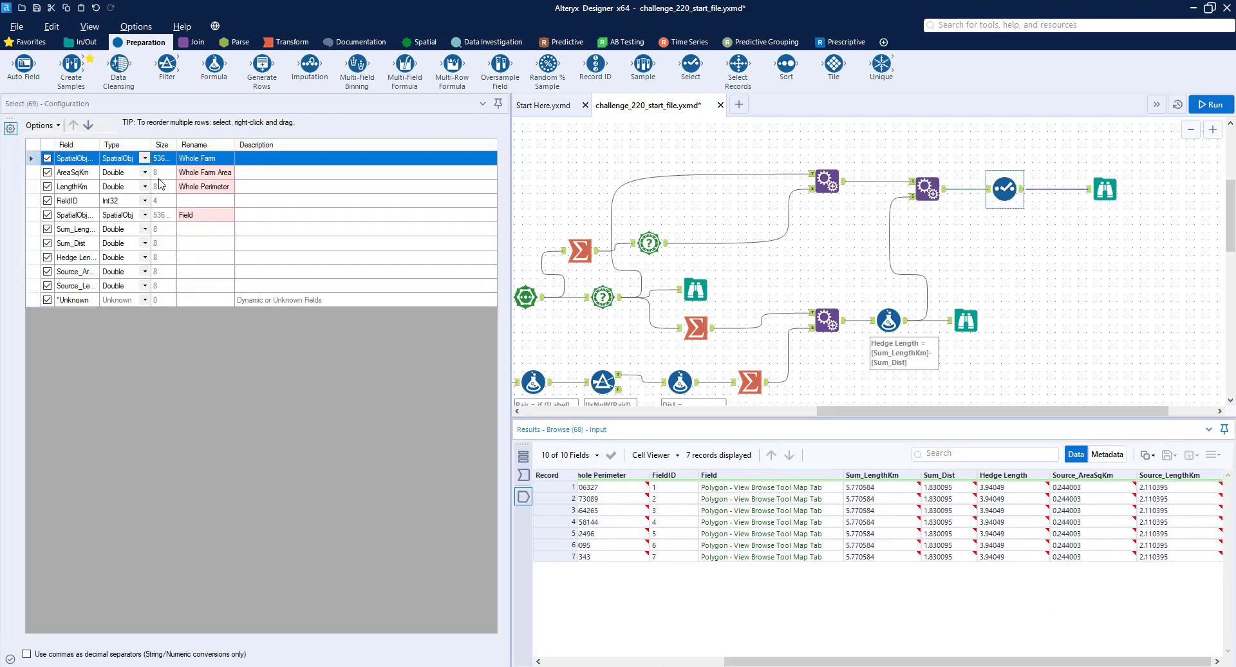
drag(100, 144, 158, 145)
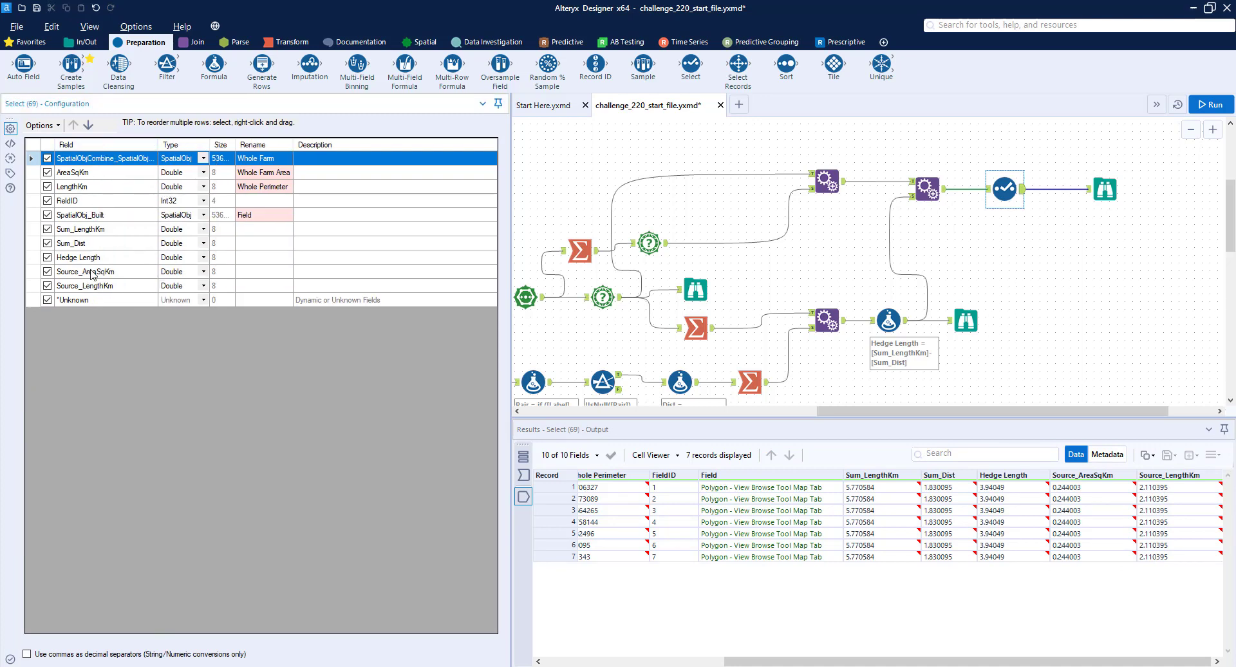
click(99, 272)
click(73, 124)
click(74, 124)
click(74, 124)
click(73, 124)
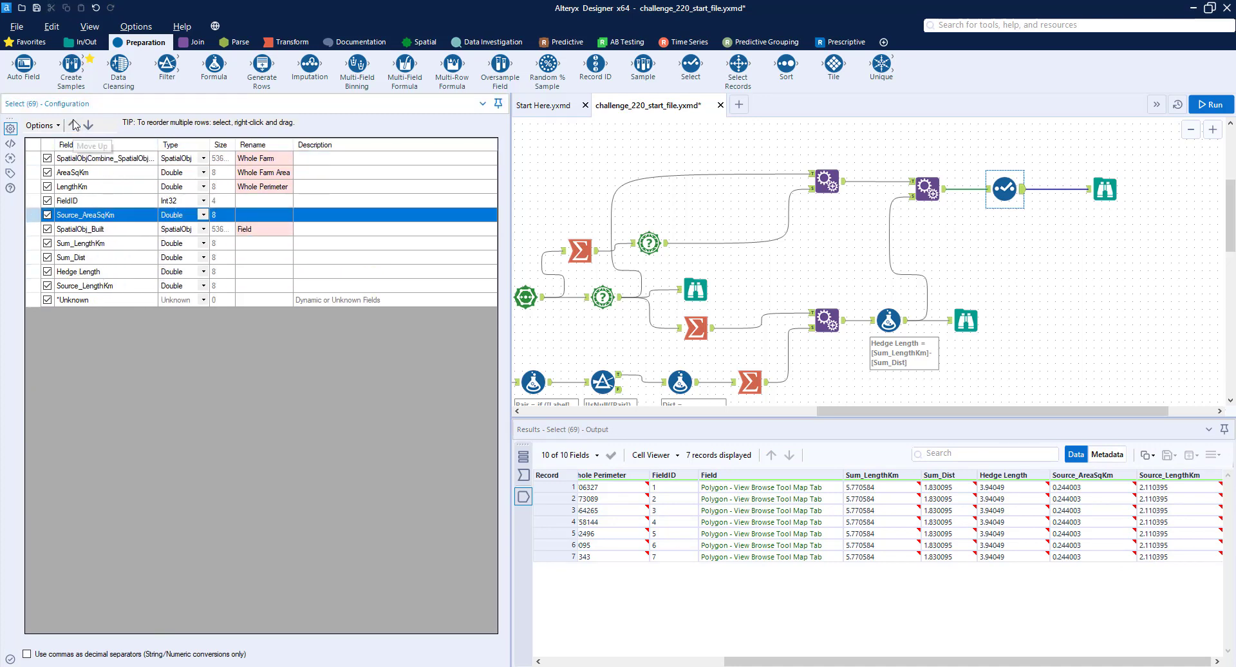
click(74, 124)
click(73, 125)
click(74, 124)
- Clear the new names of AreaSqKm and LengthKm and rename Source_AreaSqKm to Whole Farm Area
click(264, 189)
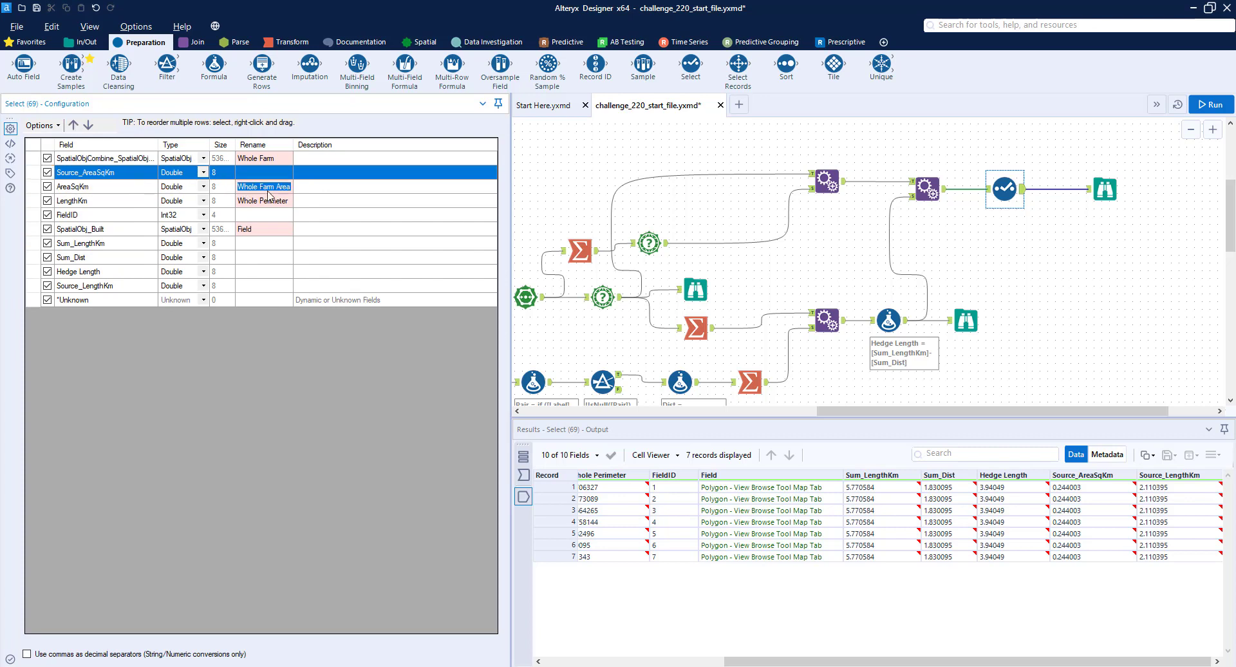
key(BackSpace)
click(265, 197)
key(BackSpace)
click(262, 173)
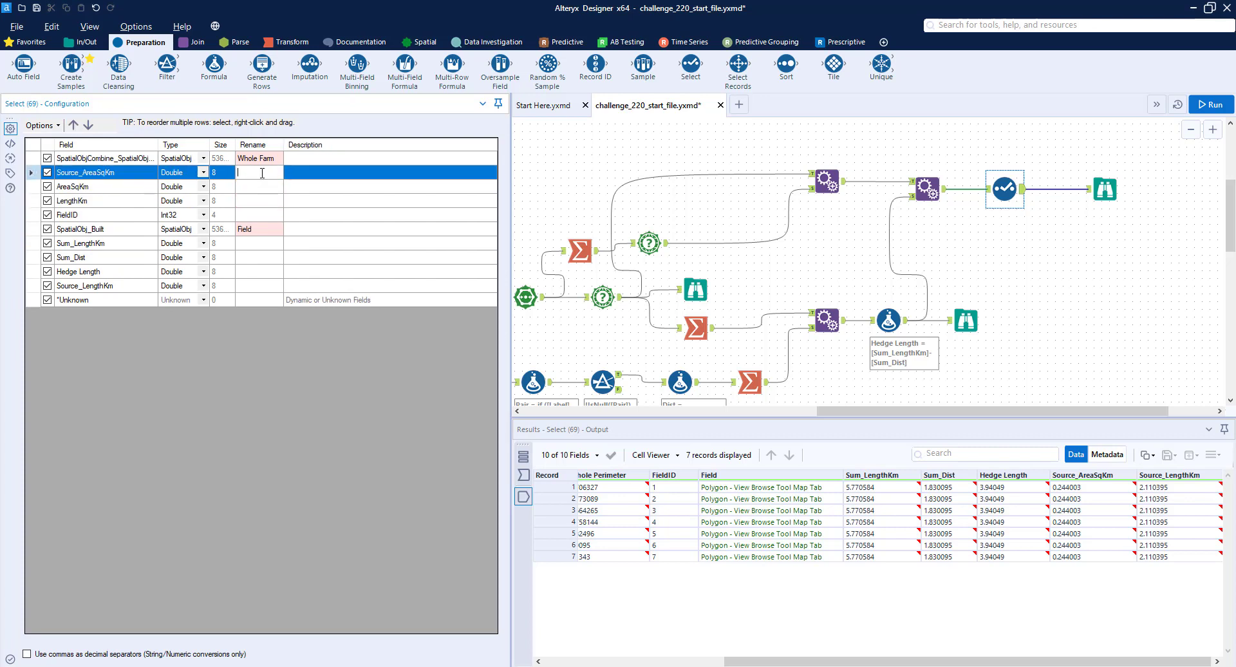
text(Whole Farm Area)
- Move Source_LengthKm to third place in the Select field order and rename it Whole Farm Perimeter
click(123, 287)
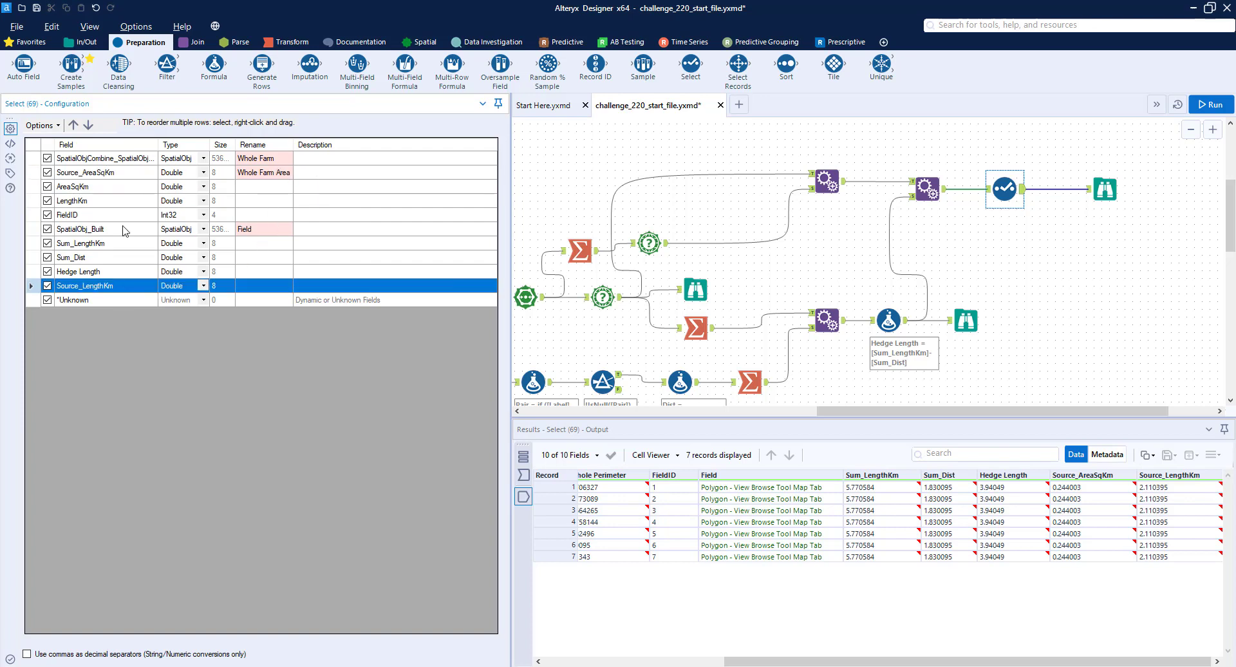
click(73, 125)
click(73, 126)
click(73, 126)
click(73, 125)
click(74, 125)
click(73, 125)
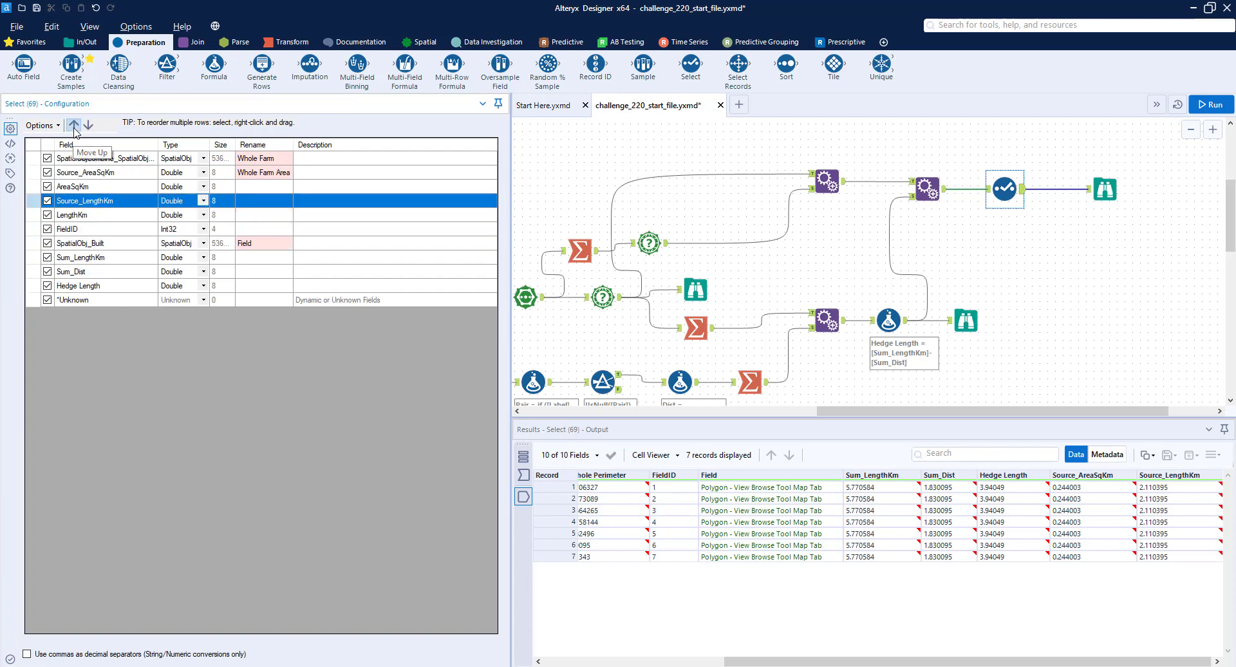
click(74, 125)
click(264, 186)
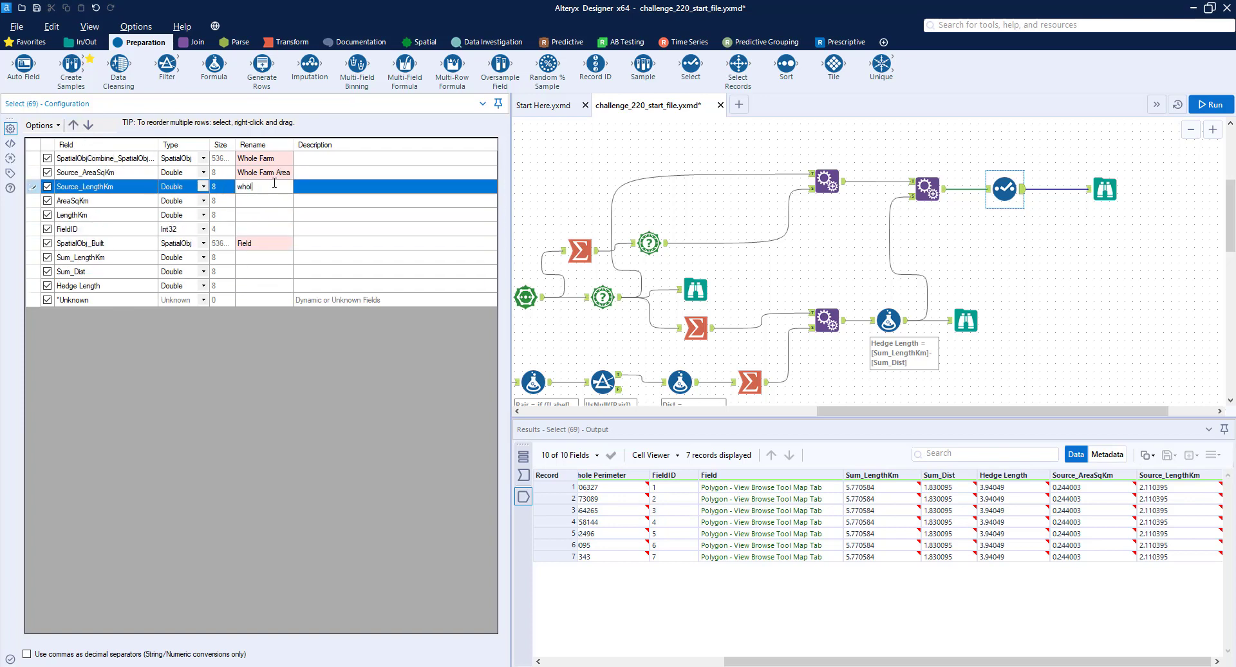
text(Whole Farm Perimeter)
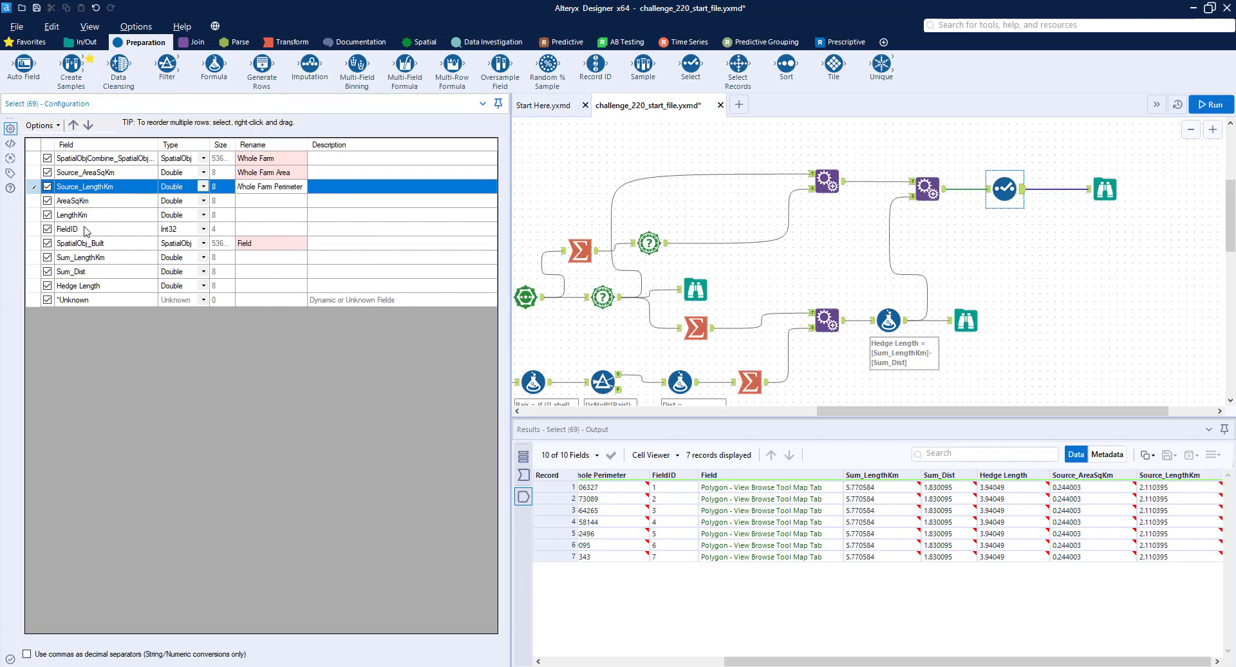
- Move FieldID to fourth place and SpatialObj_Built to fifth place in the Select field order
click(86, 230)
click(74, 125)
click(75, 125)
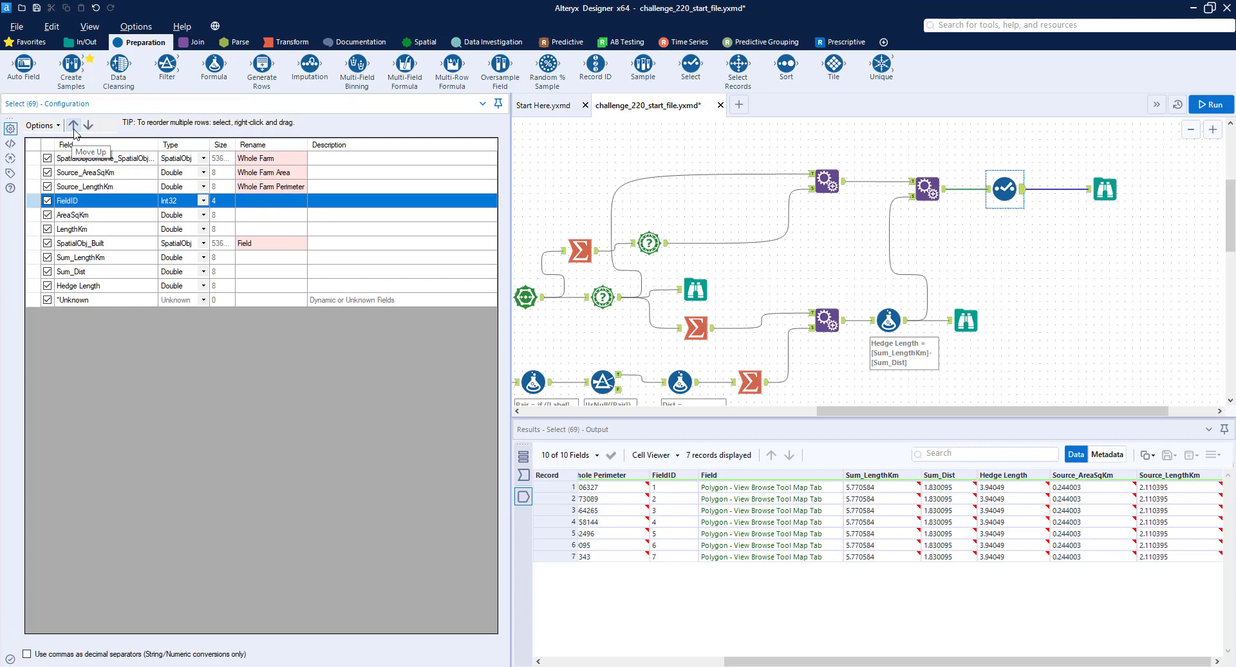
click(96, 242)
click(74, 125)
click(75, 126)
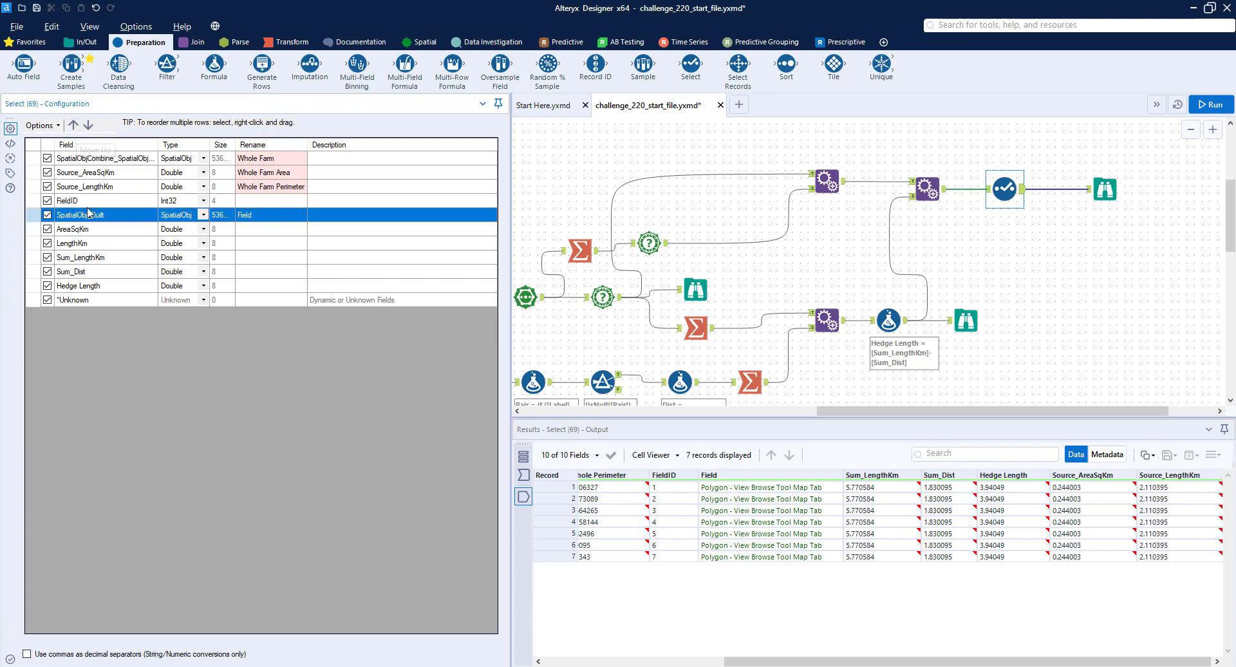
- Rename AreaSqKm to Field Area and LengthKm to Field Perimeter in the Select tool
click(264, 229)
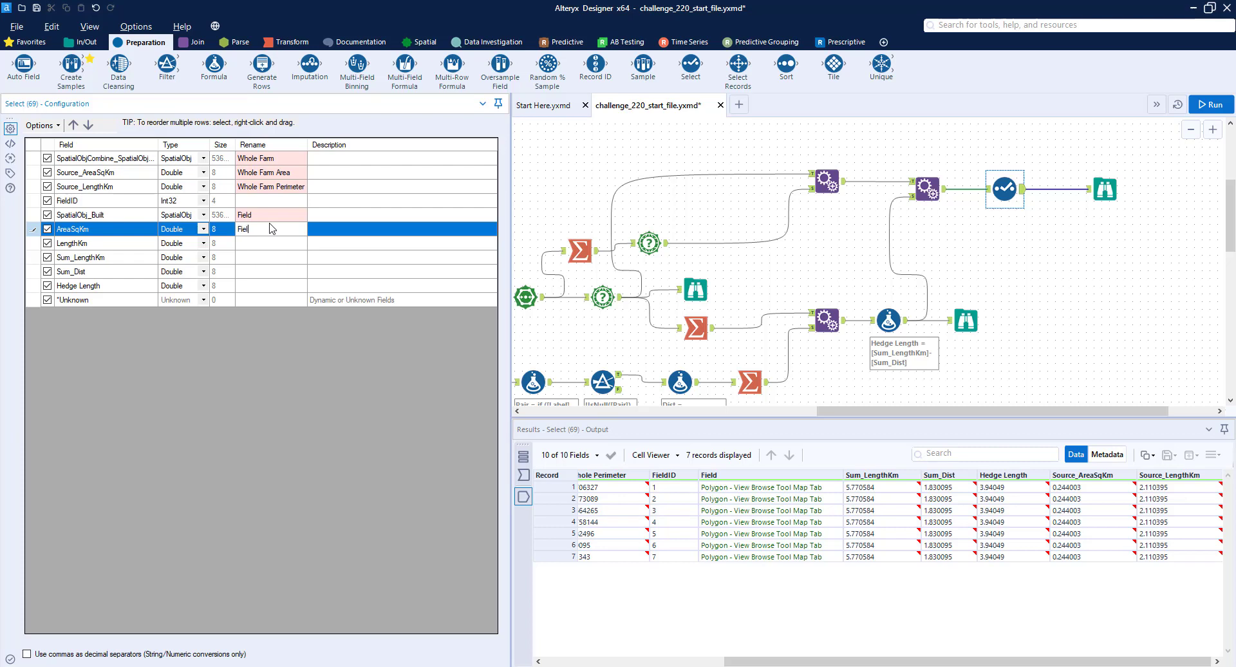
key(Return)
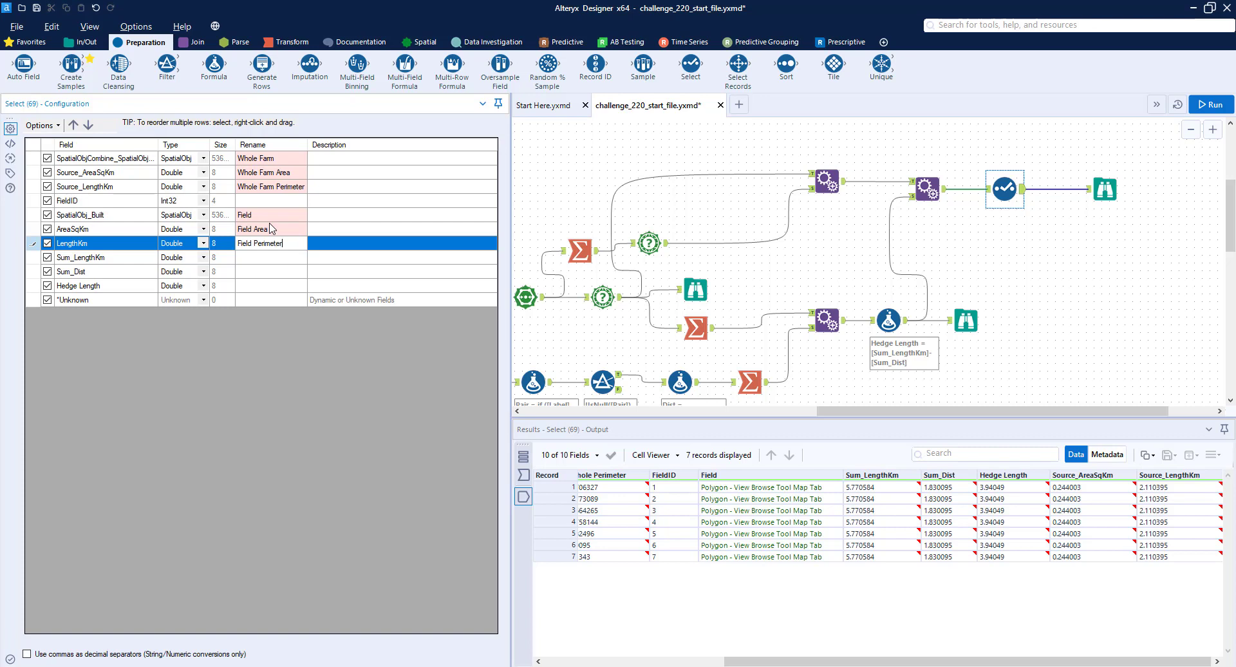
- Following the expected output's column order, move Hedge Length to fourth place in the Select tool and rename it Total Hedge Length
drag(1019, 413, 820, 411)
click(728, 181)
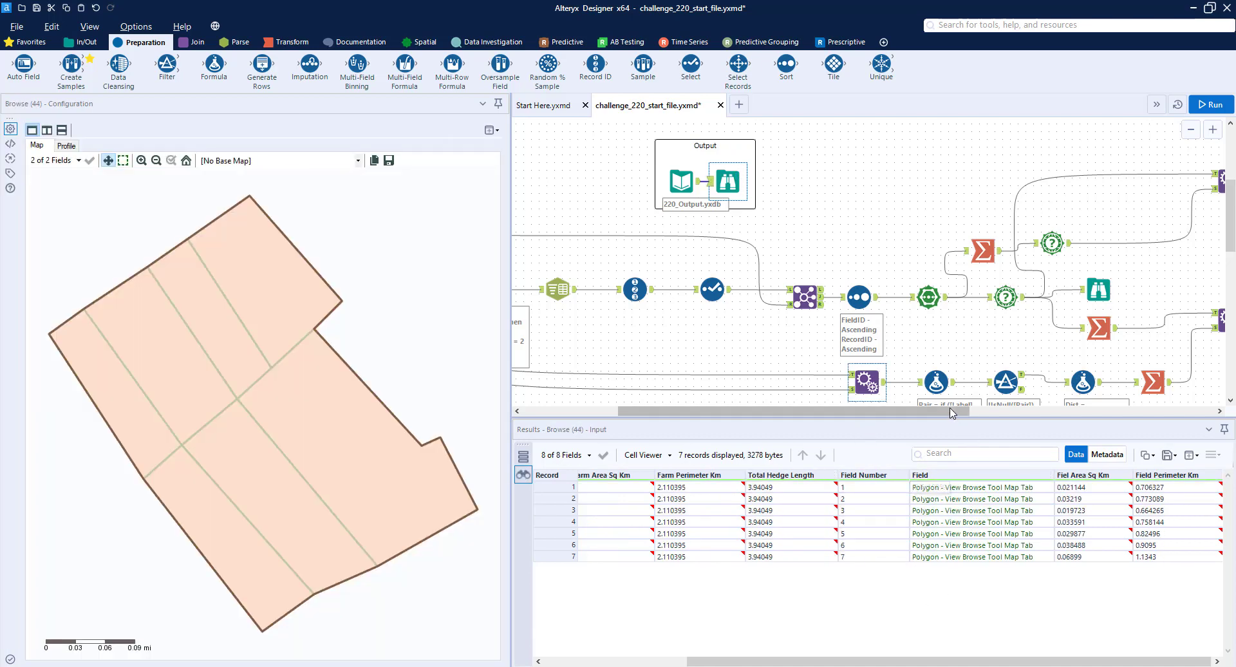
drag(957, 411, 1143, 407)
click(1175, 188)
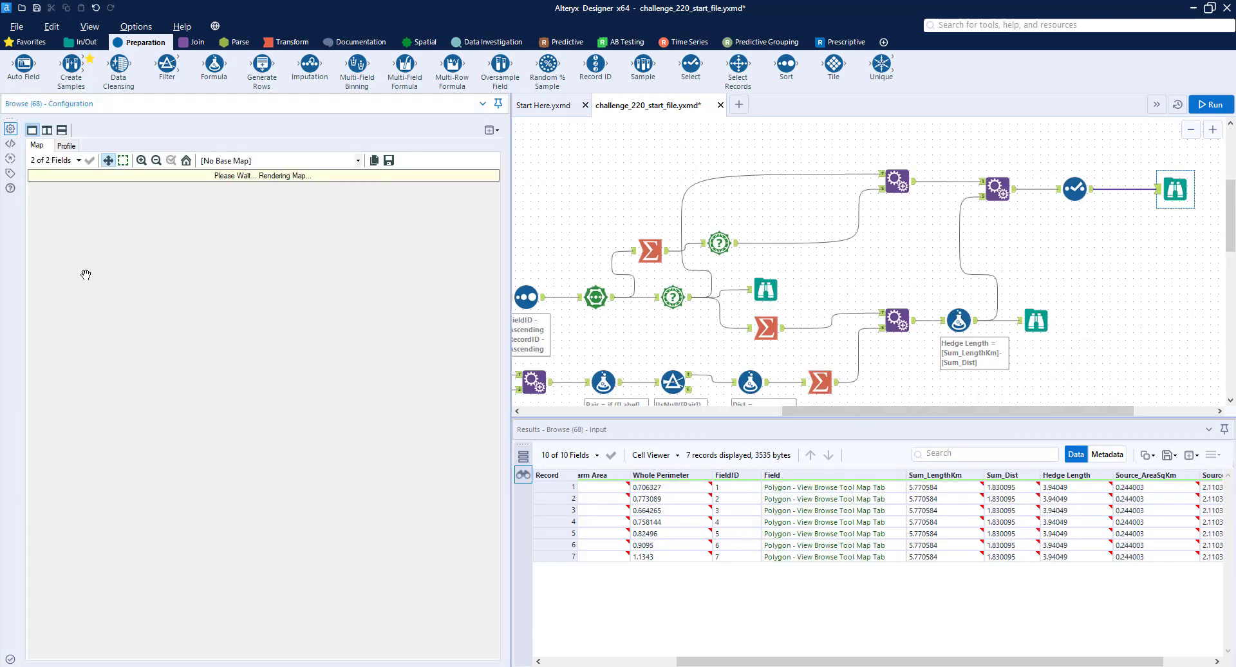
click(1074, 189)
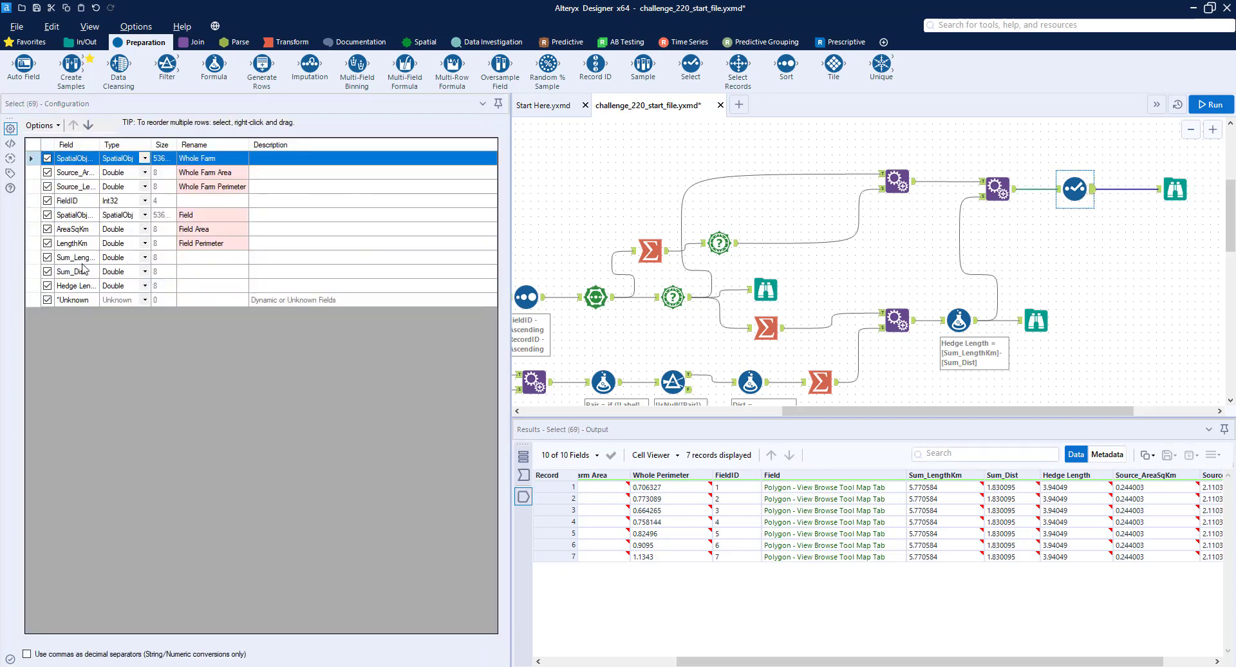
click(81, 285)
click(73, 125)
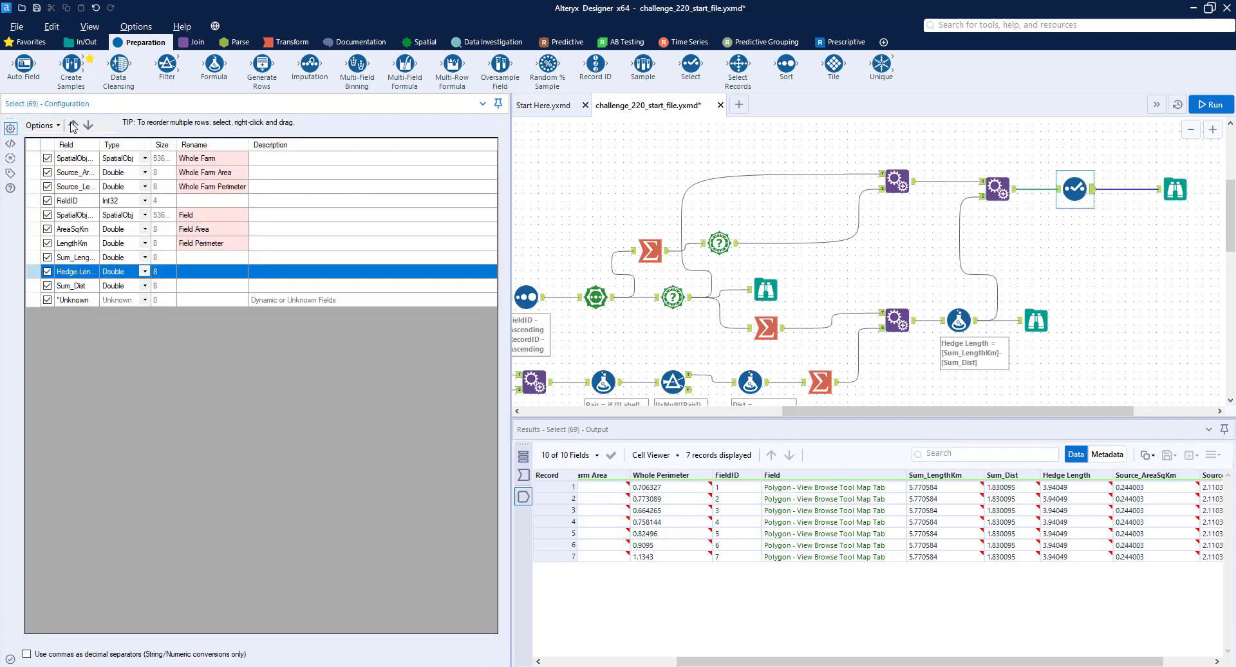
click(74, 125)
click(73, 125)
click(73, 124)
click(73, 125)
click(74, 125)
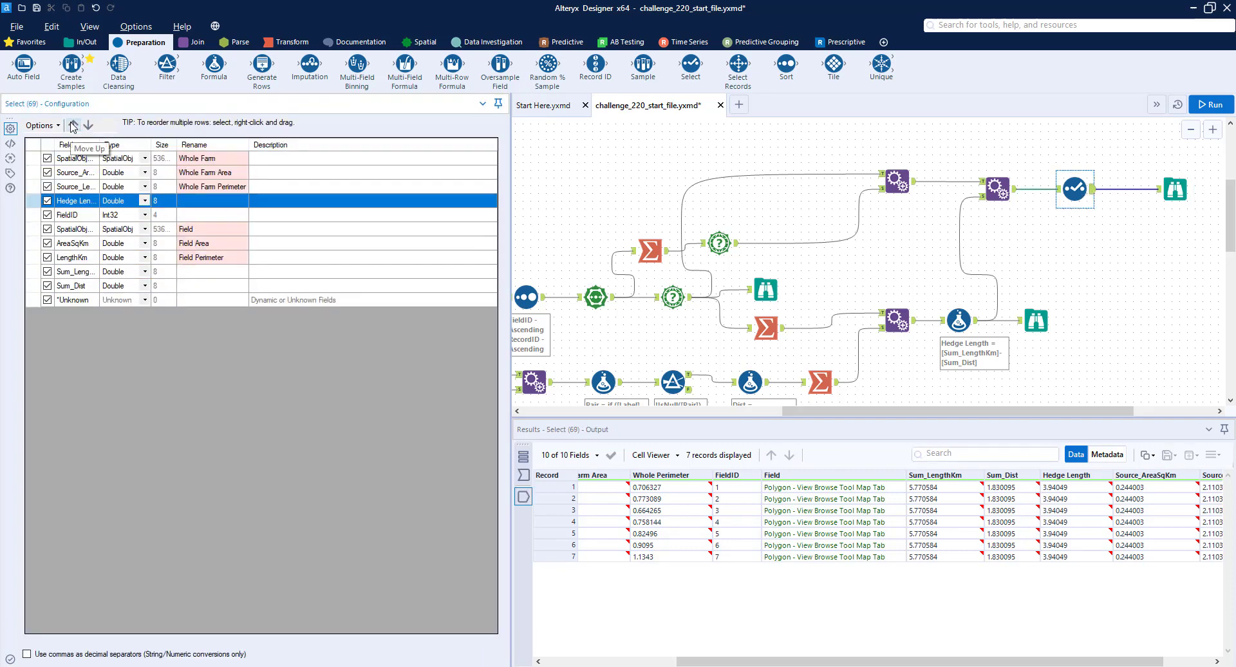
click(221, 199)
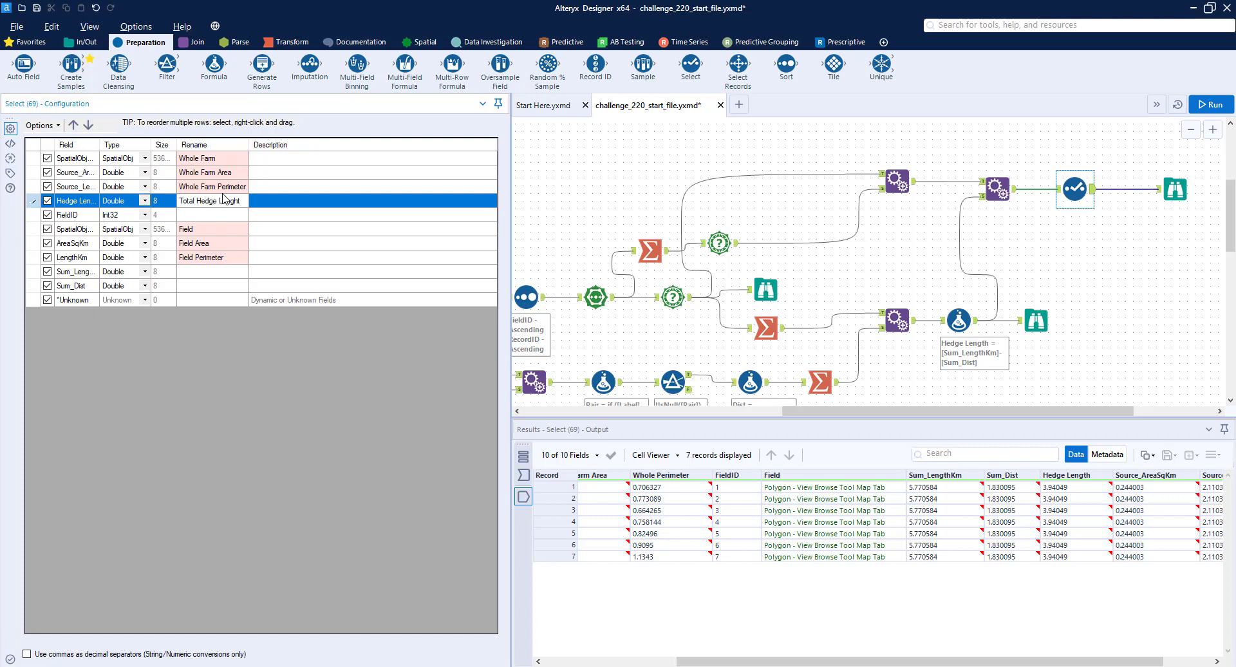
- Exclude Sum_LengthKm and Sum_Dist from the Select tool's output and run the workflow
click(47, 271)
click(48, 286)
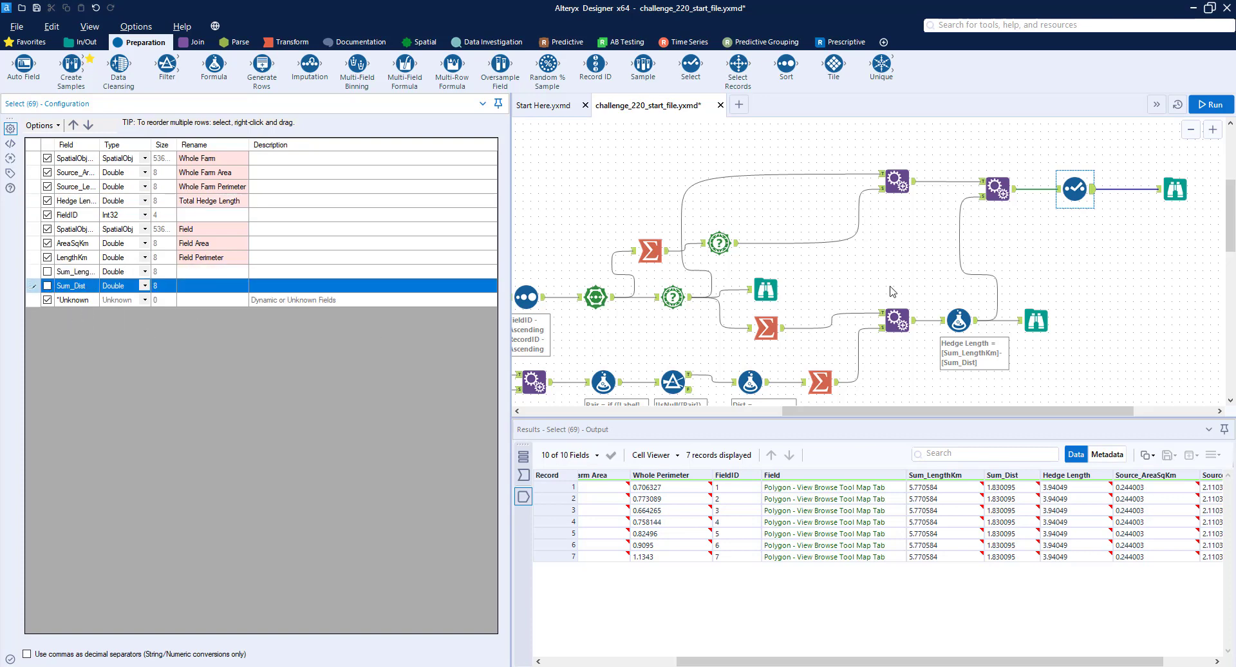
click(1212, 104)
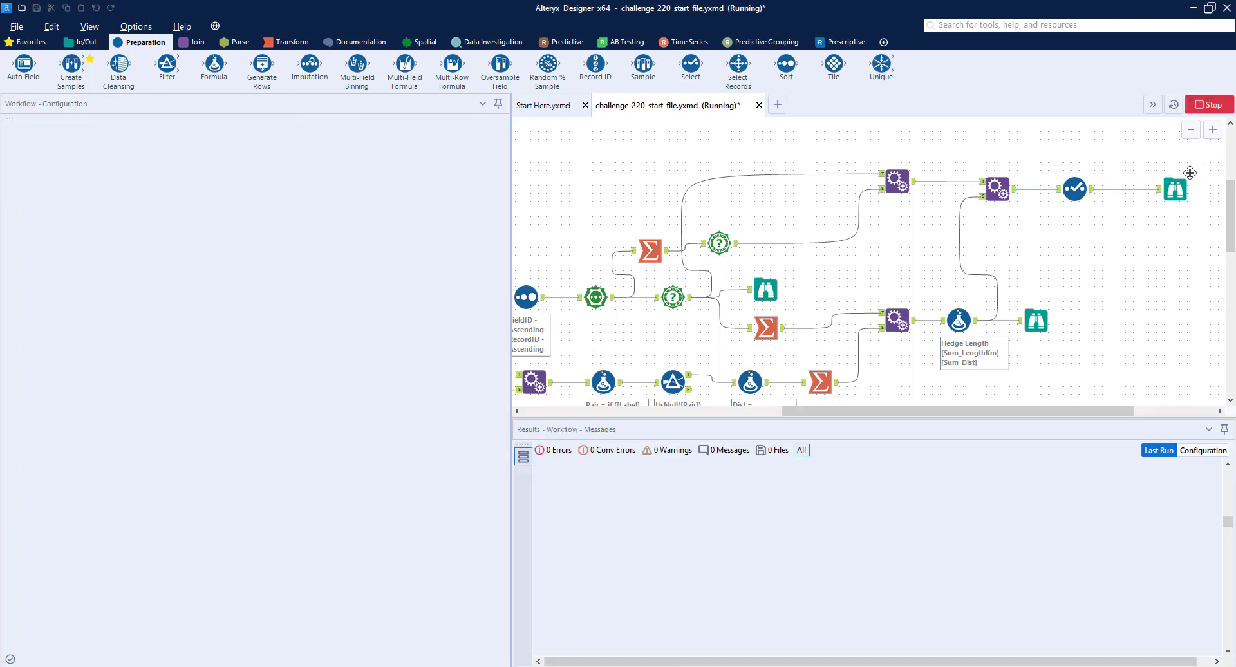
- Widen the results area and compare the final Browse columns and values with the expected 220_Output.yxdb data
click(1190, 172)
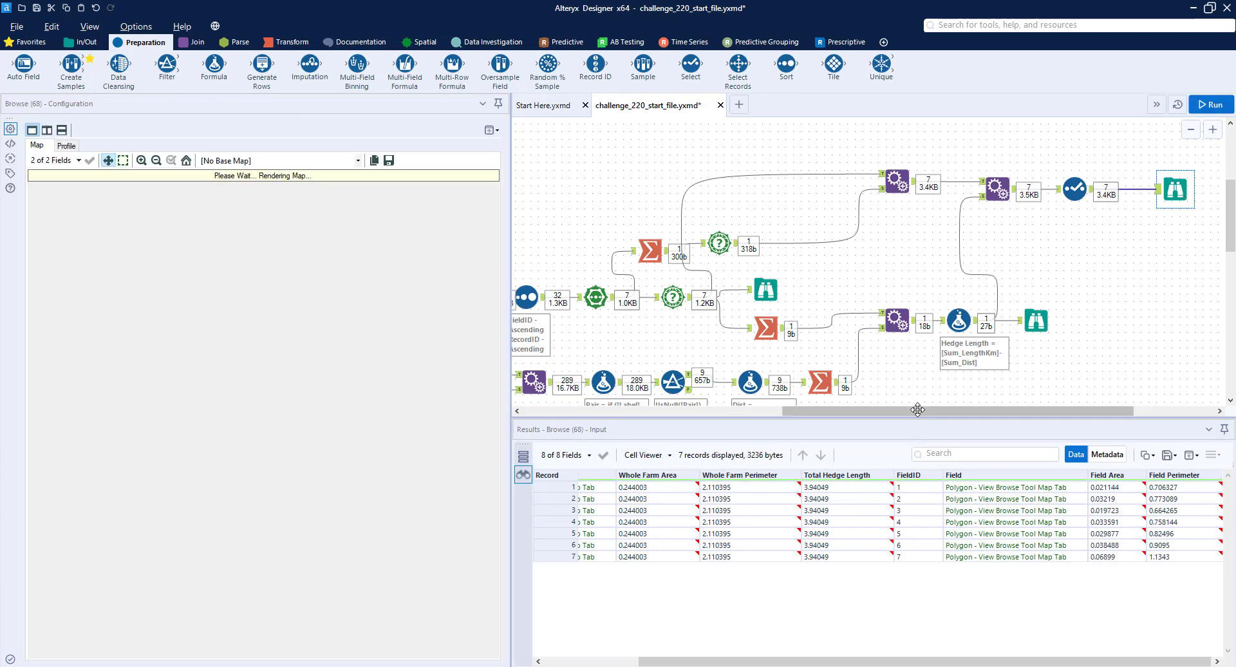
drag(510, 221, 401, 226)
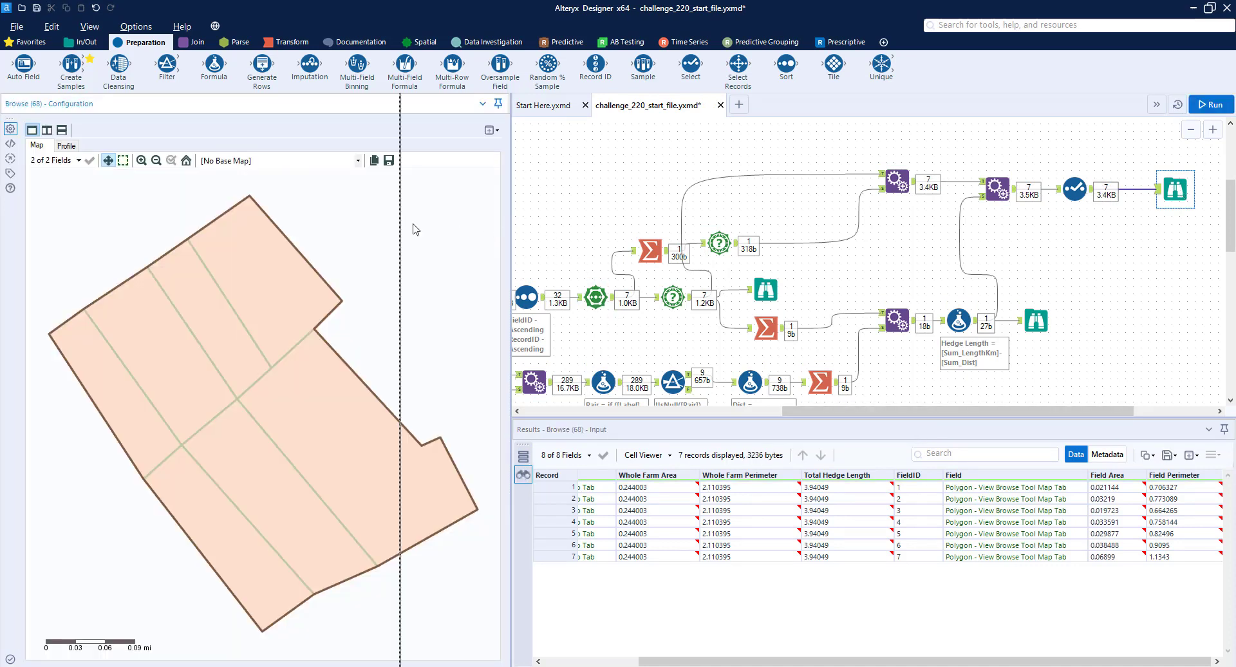
drag(718, 410, 410, 389)
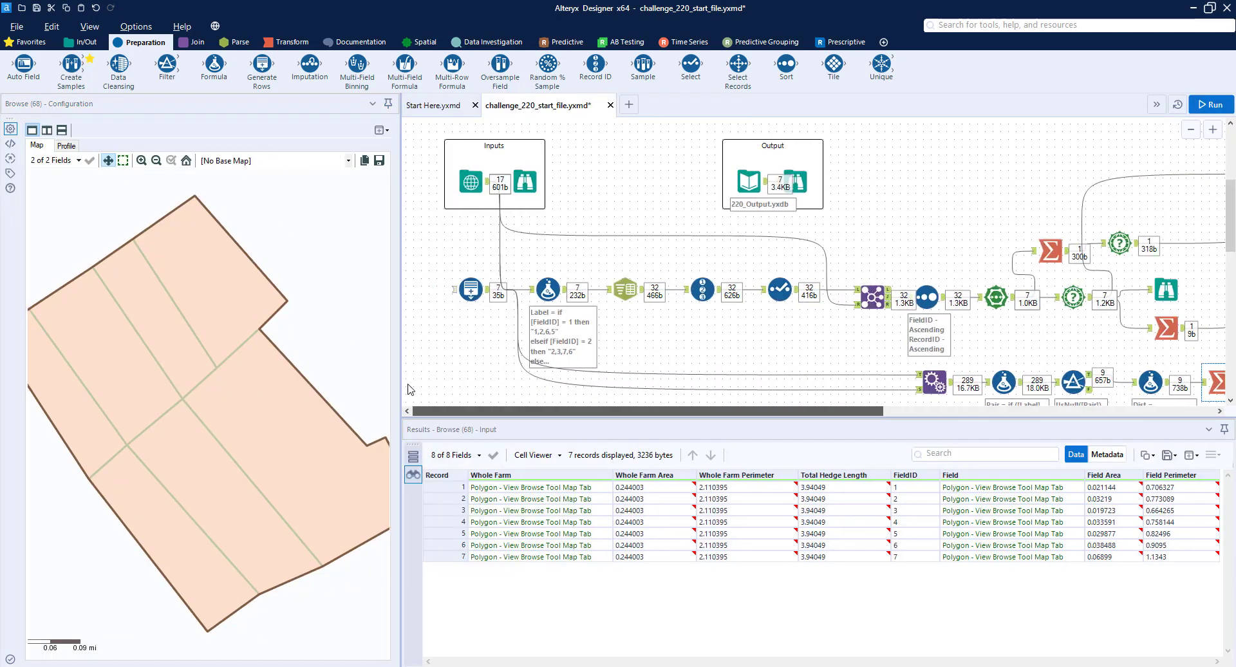
click(810, 182)
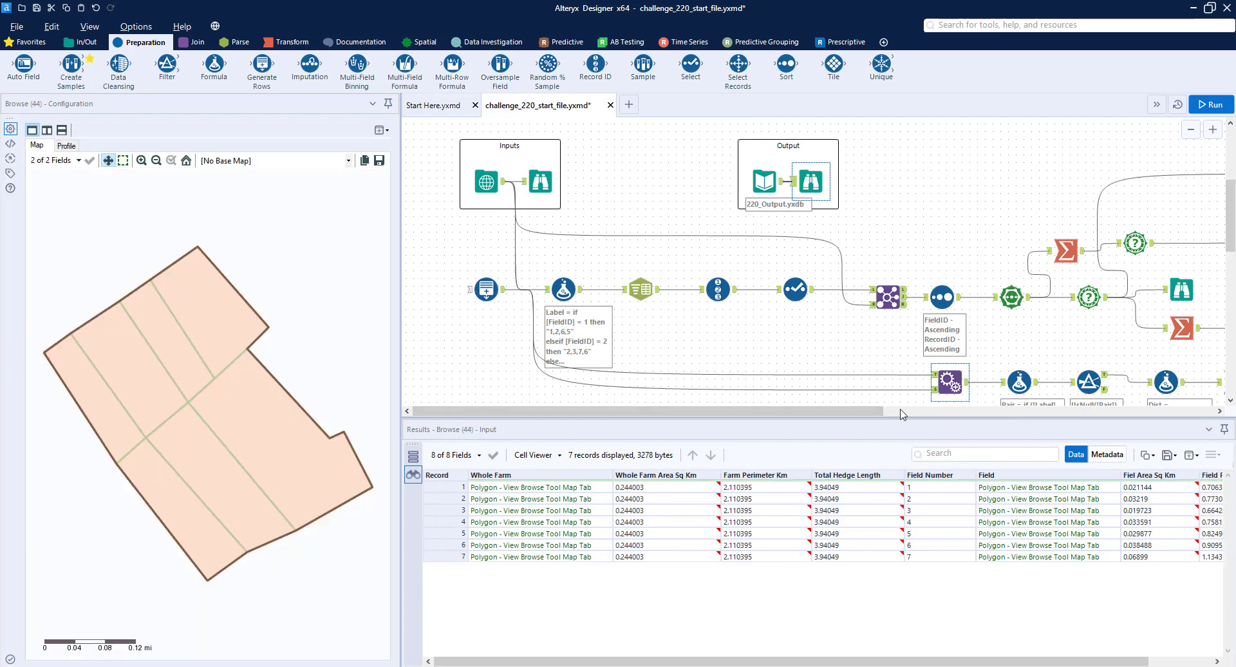
drag(872, 411, 1147, 411)
click(1023, 191)
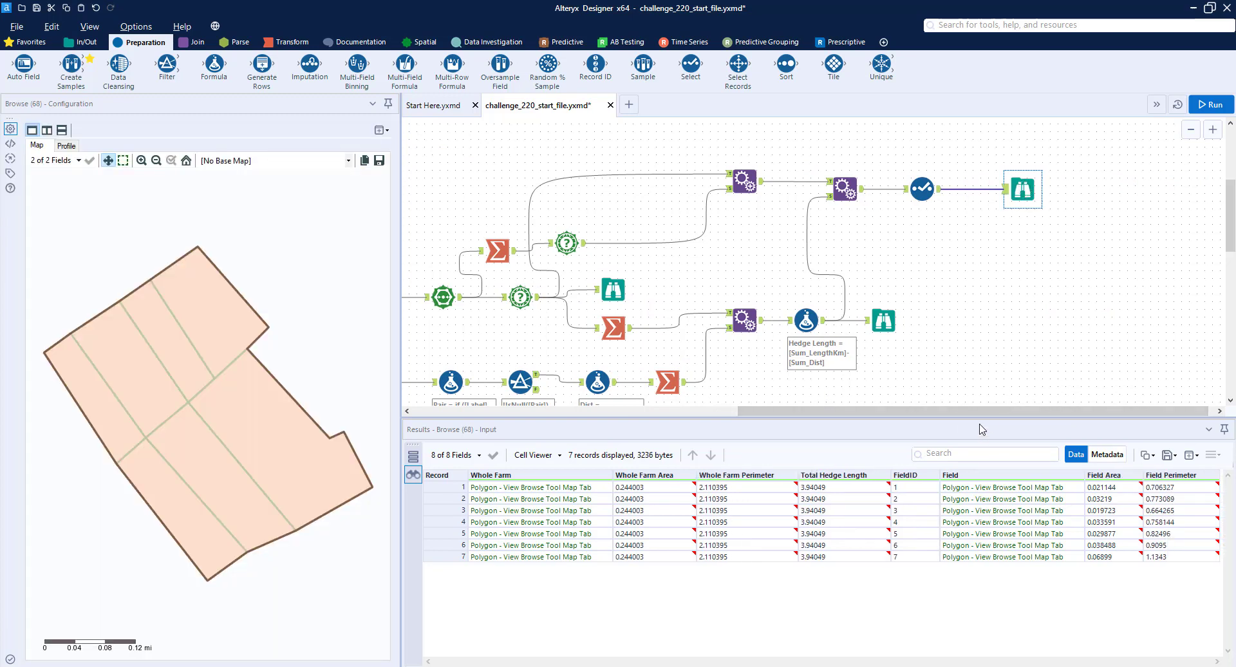
scroll(914, 341, down, 2)
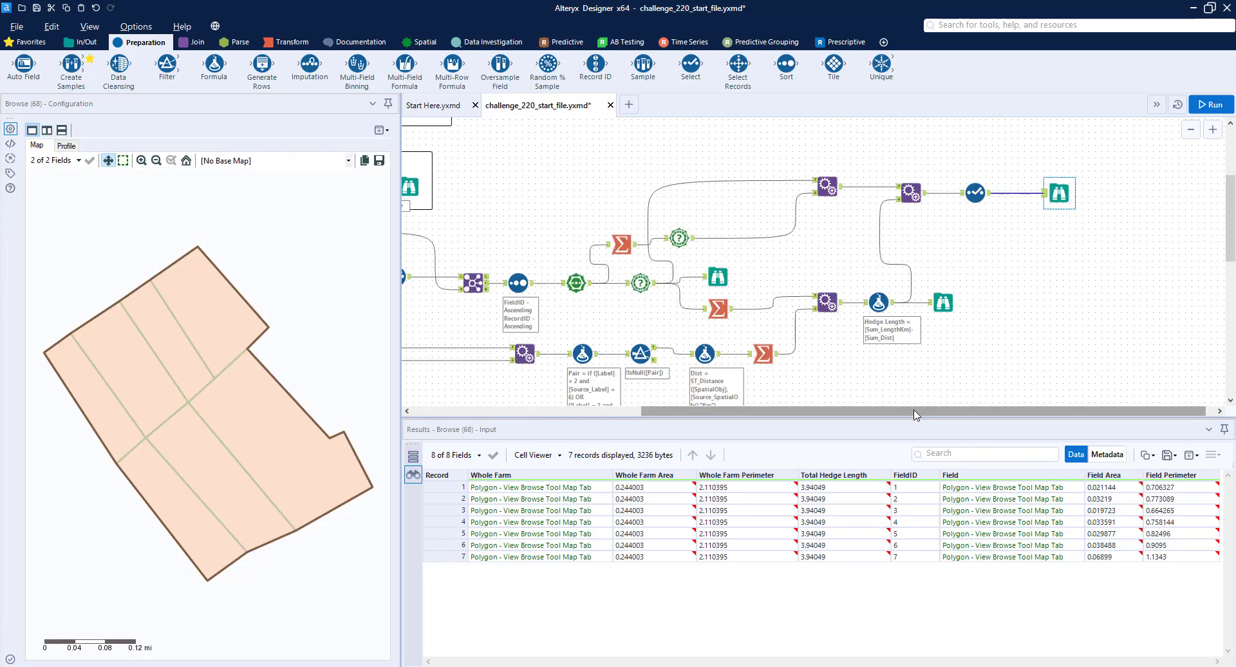
drag(916, 416, 839, 388)
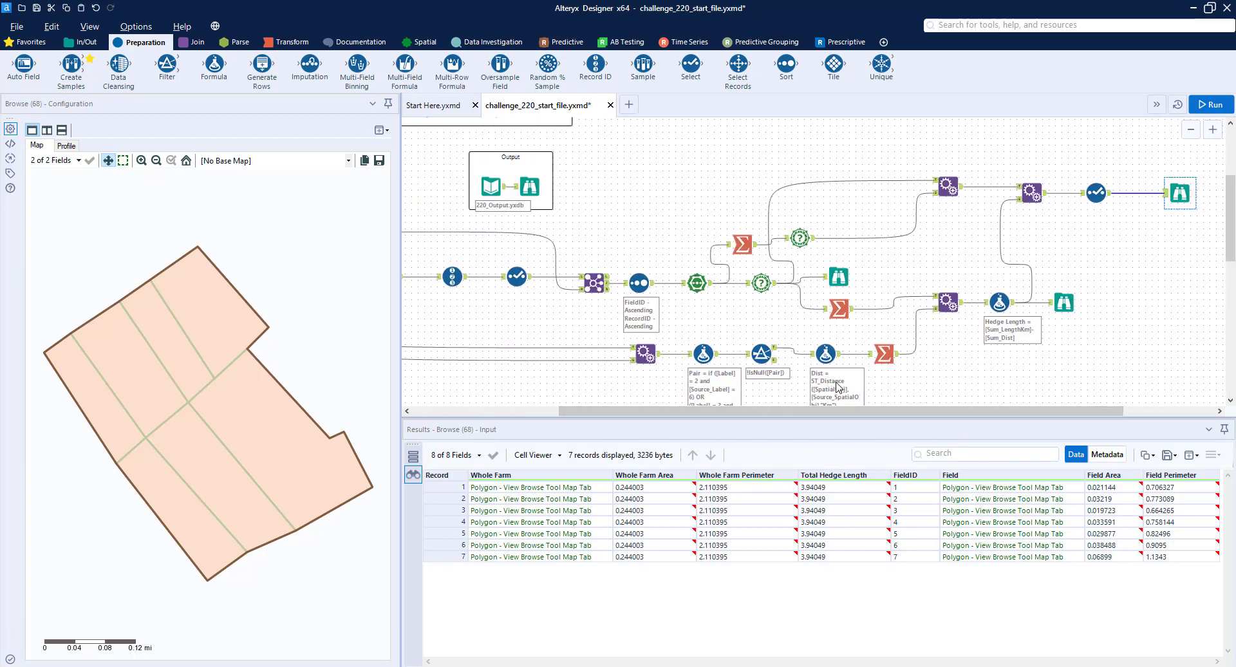